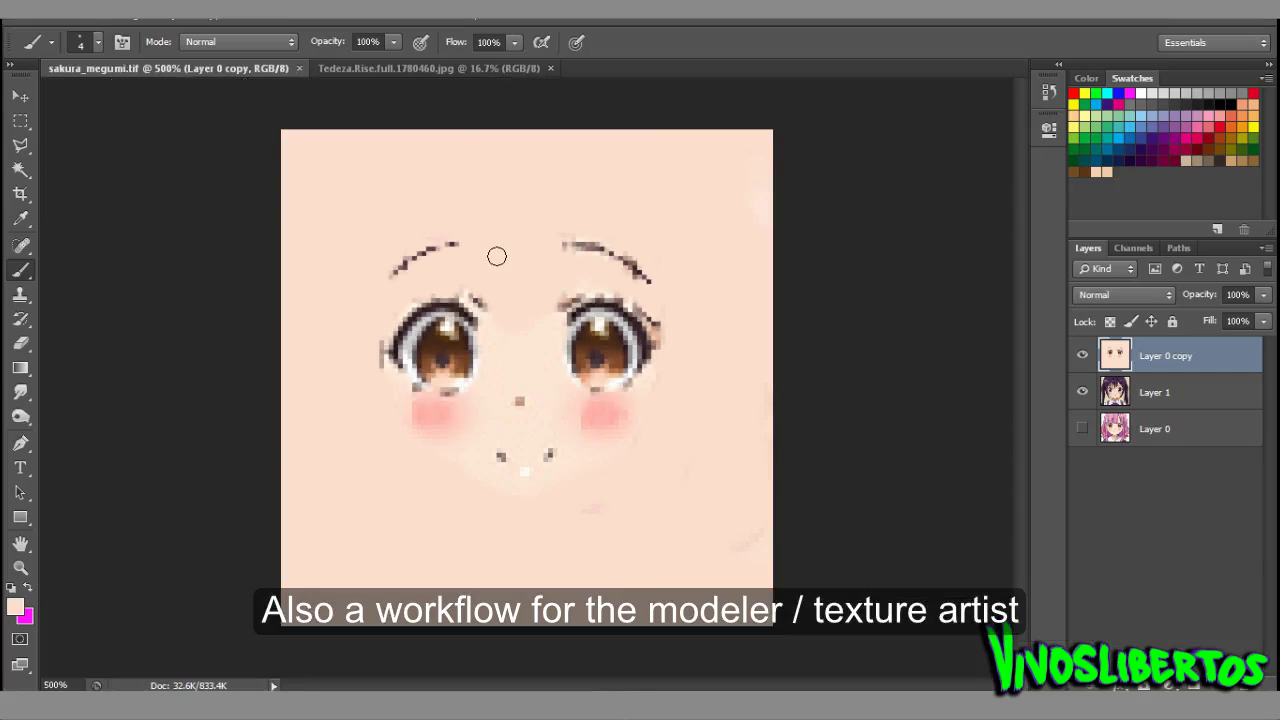
# - Zoom in and out on sakura_megumi.tif, then bring up the Image menu with Canvas Size
pyautogui.hotkey('ctrl', '+')
pyautogui.hotkey('ctrl', '+')
pyautogui.hotkey('ctrl', '+')
pyautogui.hotkey('ctrl', '+')
pyautogui.hotkey('ctrl', '-')
pyautogui.hotkey('ctrl', '-')
pyautogui.hotkey('ctrl', '-')
pyautogui.hotkey('ctrl', '-')
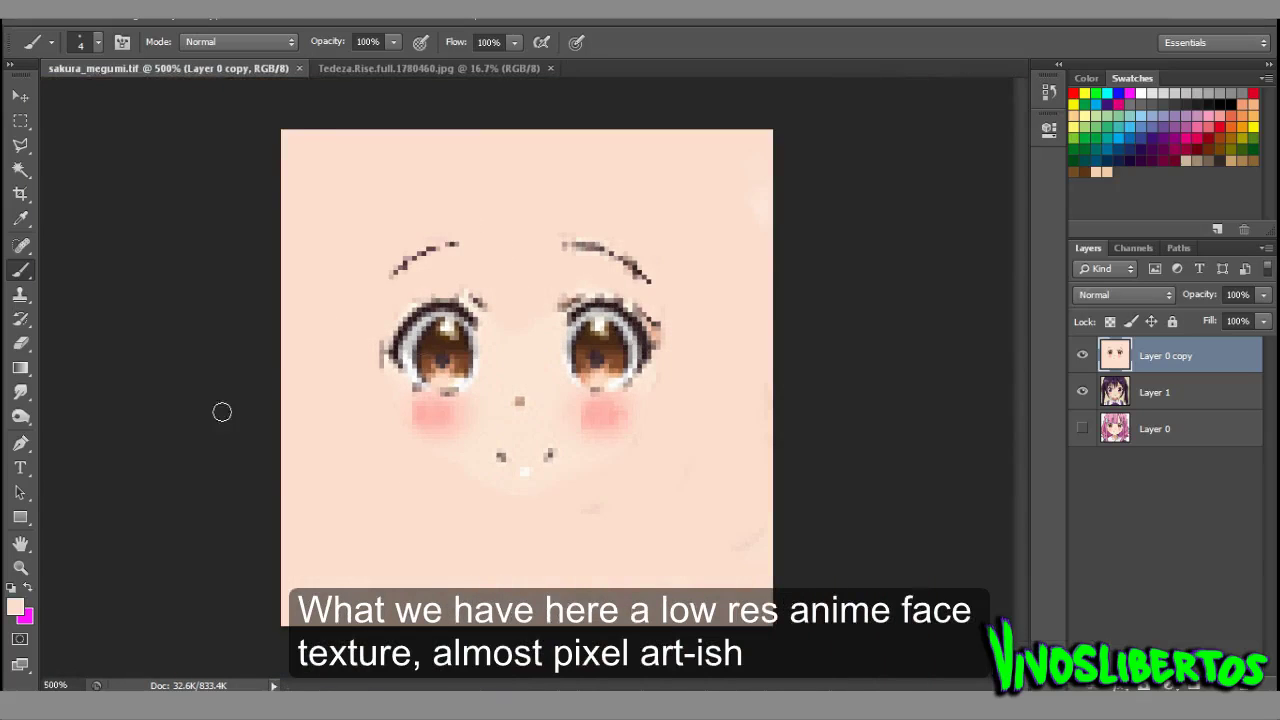
pyautogui.click(124, 17)
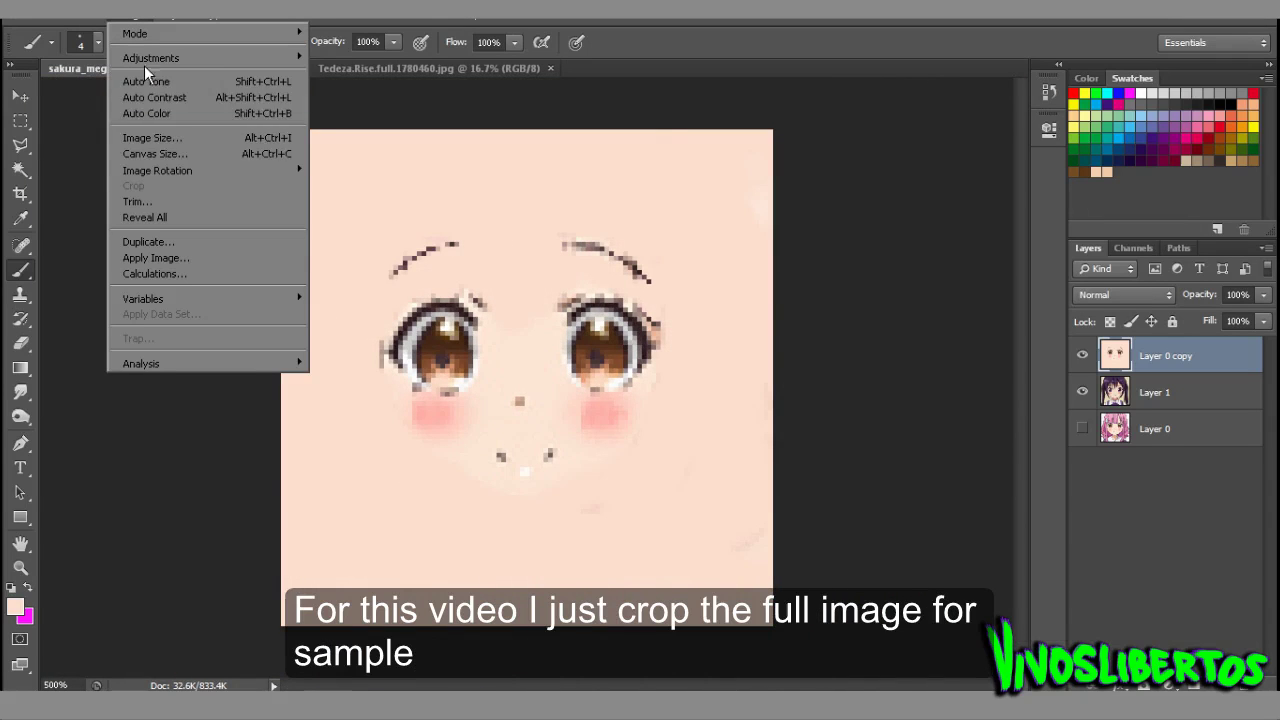
# - Check the texture's Image Size and Canvas Size, cancelling both without changes
pyautogui.click(161, 144)
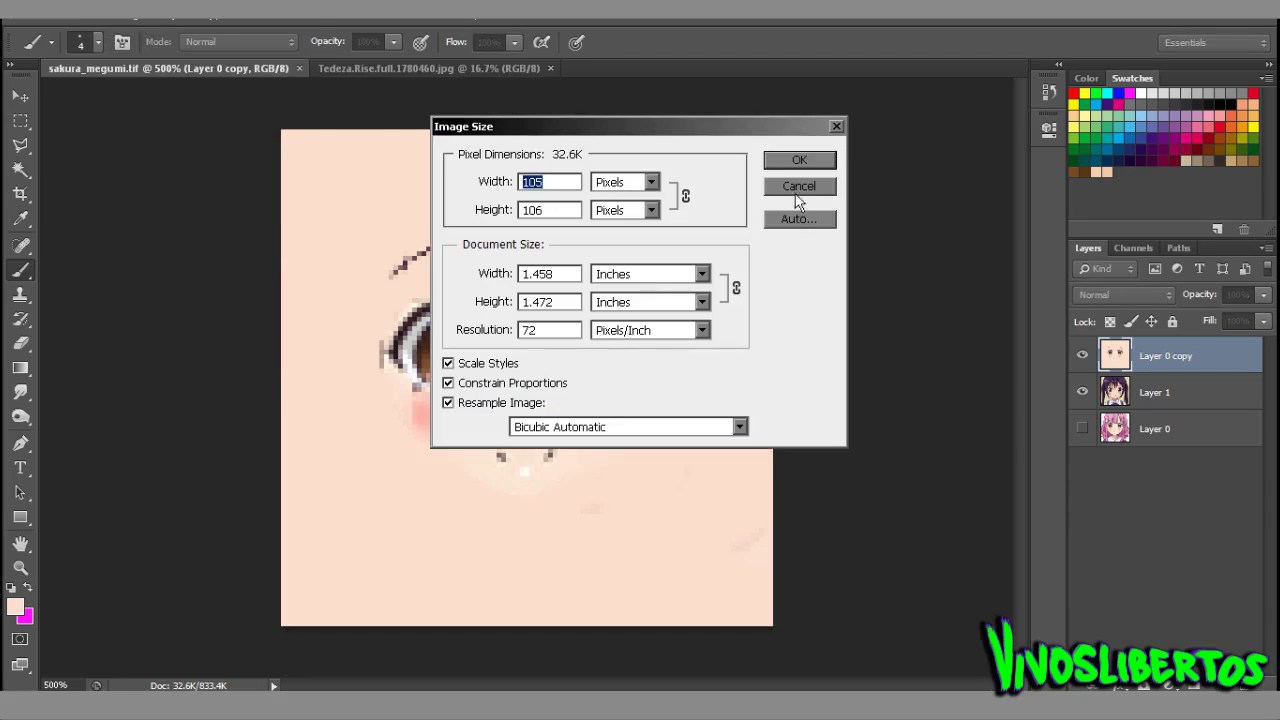
pyautogui.click(798, 186)
pyautogui.click(124, 17)
pyautogui.click(178, 155)
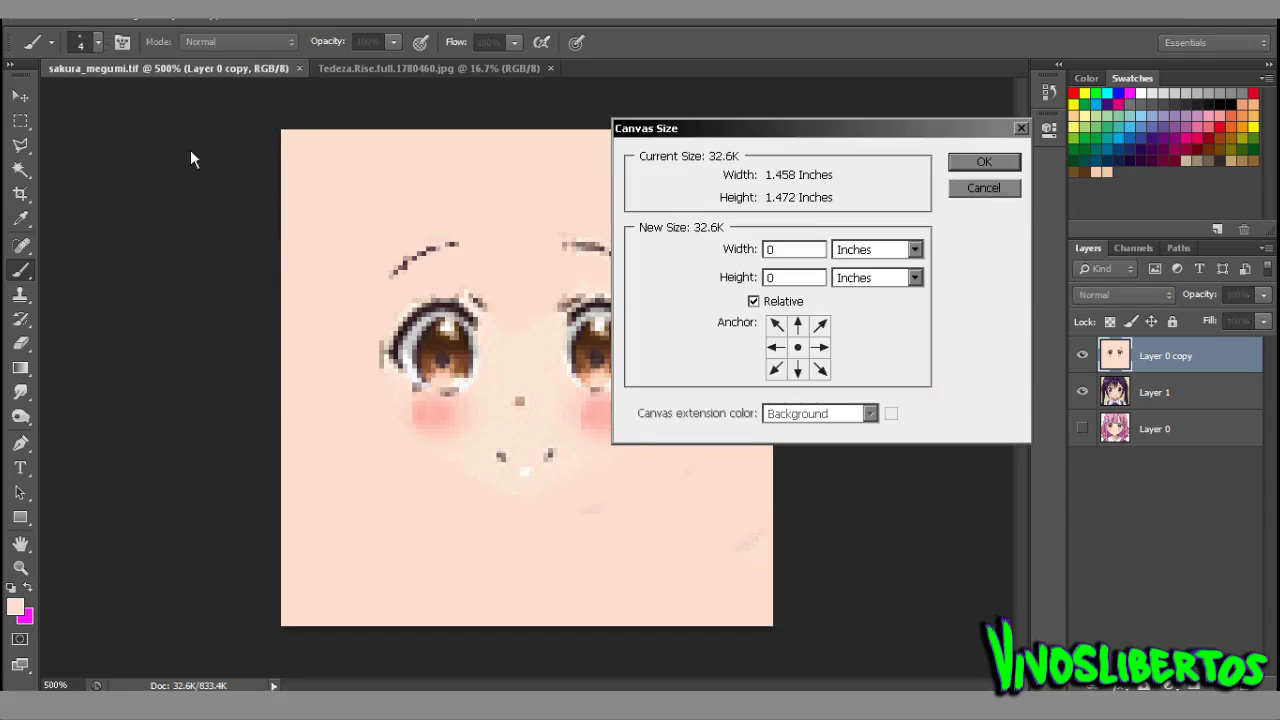
pyautogui.click(1007, 195)
# - Reopen Image Size showing 105 × 106 pixels at 72 ppi and drag it off the face
pyautogui.click(124, 17)
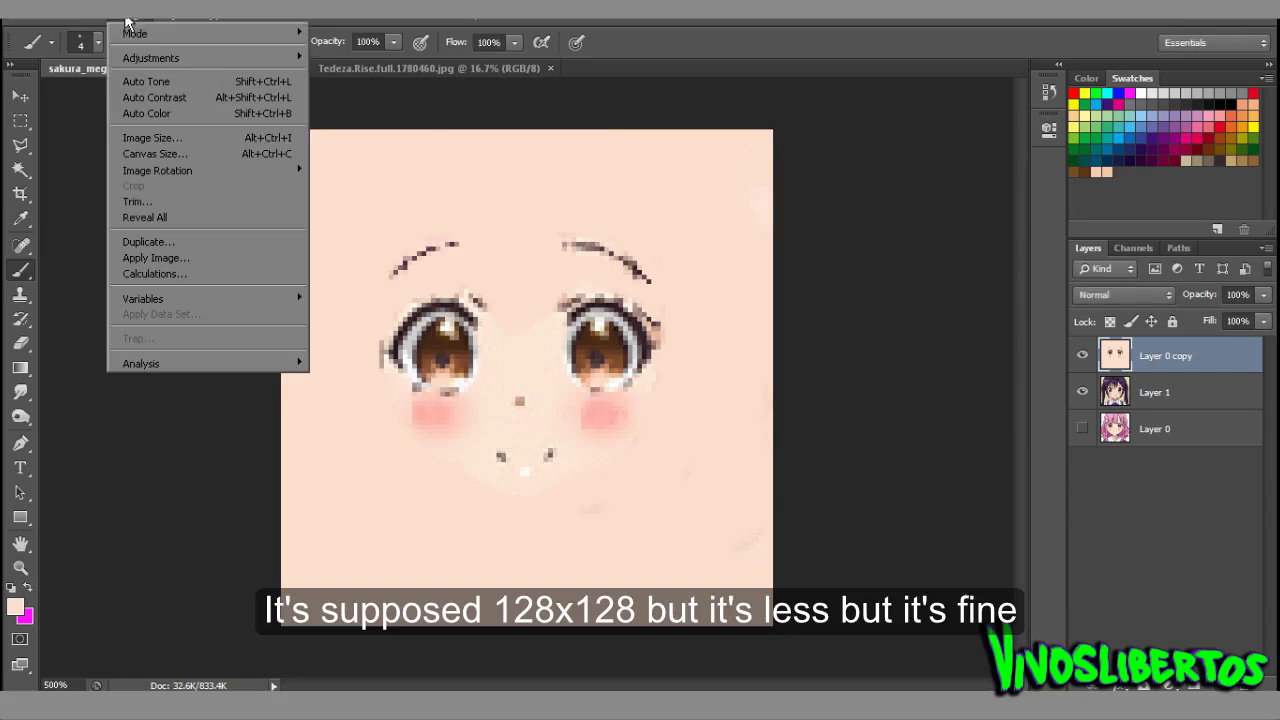
pyautogui.click(221, 143)
pyautogui.moveTo(731, 124); pyautogui.dragTo(709, 230)
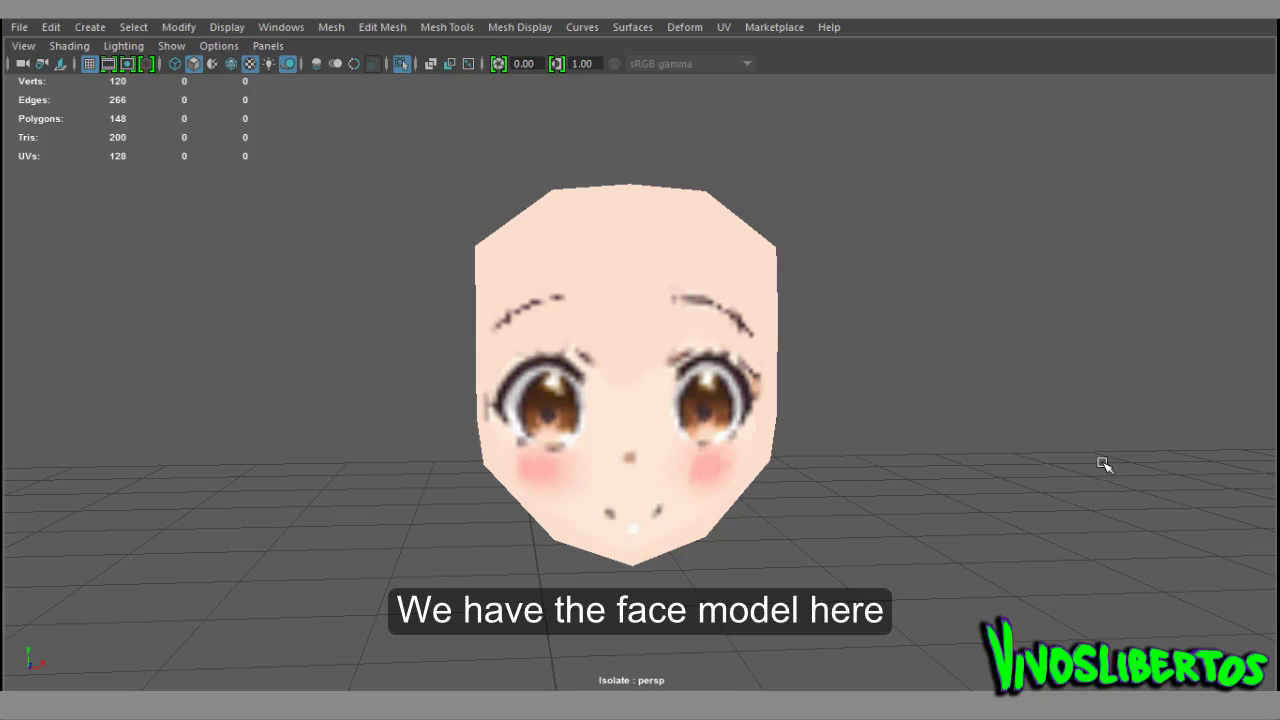
# - Frame the triangulated face mesh and turn on Wireframe on Shaded
pyautogui.moveTo(1029, 323); pyautogui.dragTo(823, 520)
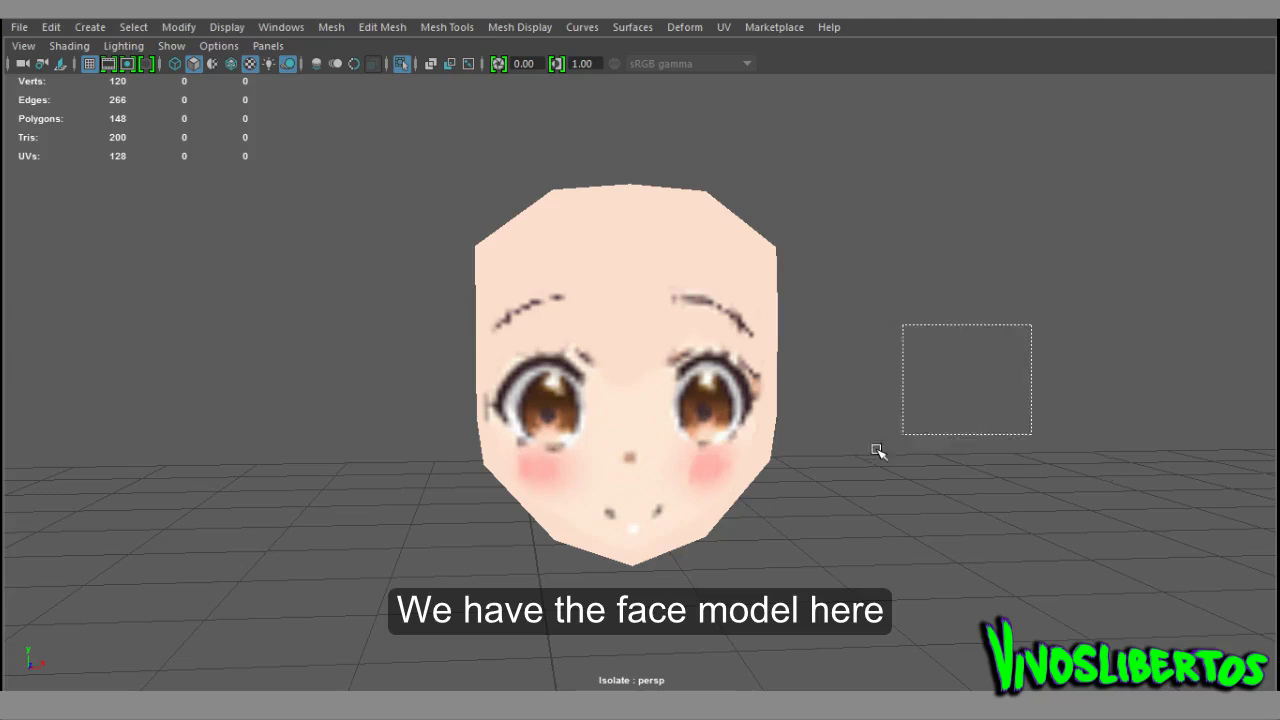
pyautogui.press('f')
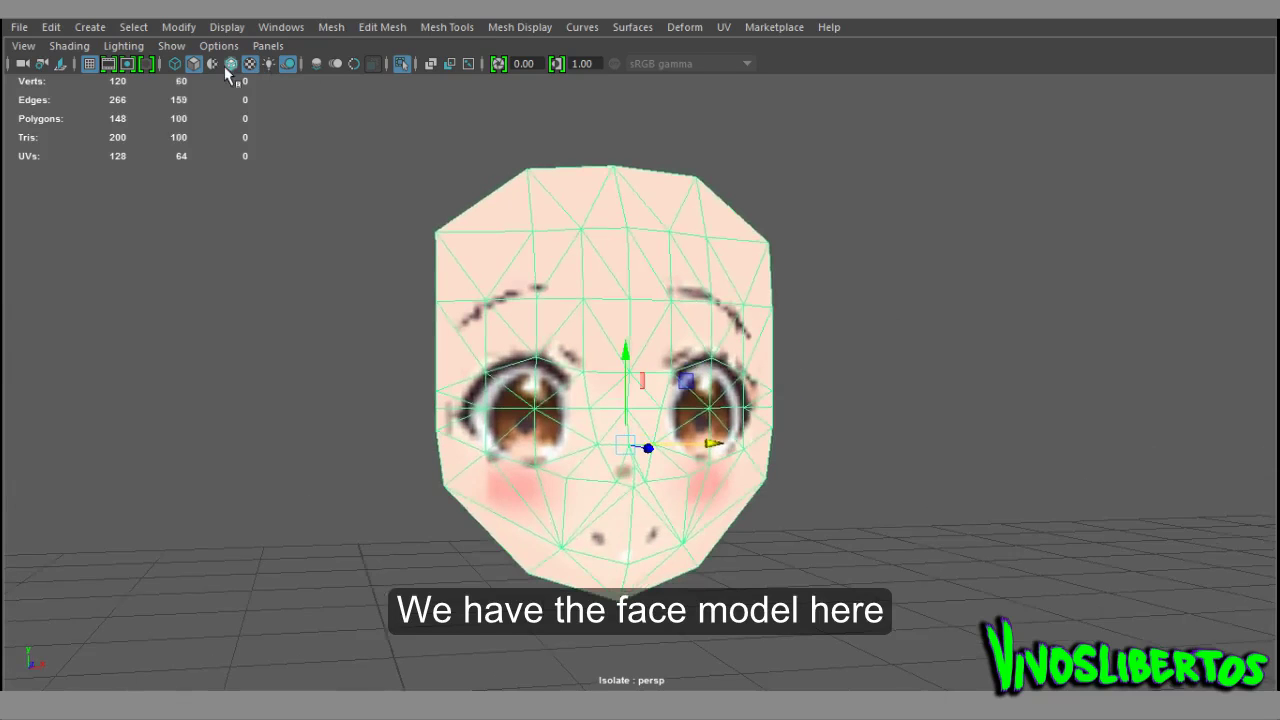
pyautogui.click(229, 62)
pyautogui.click(371, 266)
pyautogui.moveTo(371, 266)
pyautogui.keyDown('alt'); pyautogui.mouseDown()
pyautogui.moveTo(441, 296)
pyautogui.moveTo(1093, 438)
pyautogui.moveTo(1008, 435)
pyautogui.mouseUp(); pyautogui.keyUp('alt')
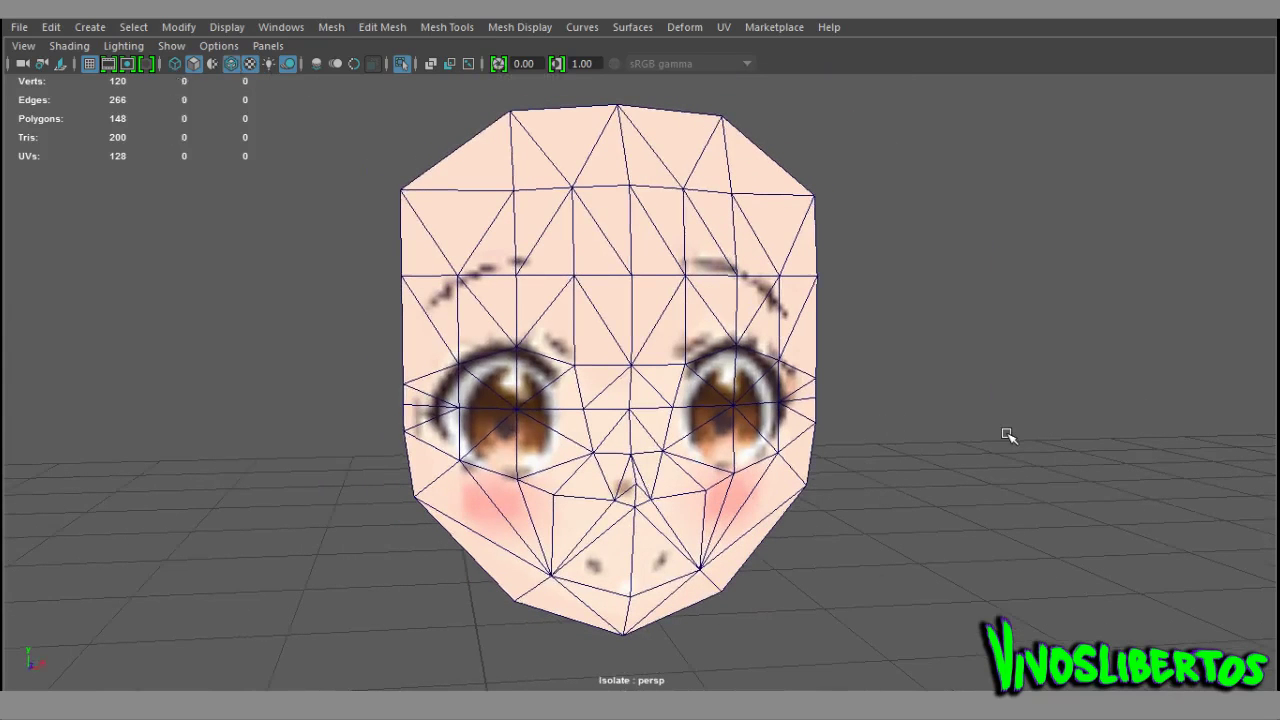
# - Select the face mesh and display its UV layout in the UV Editor
pyautogui.click(694, 396)
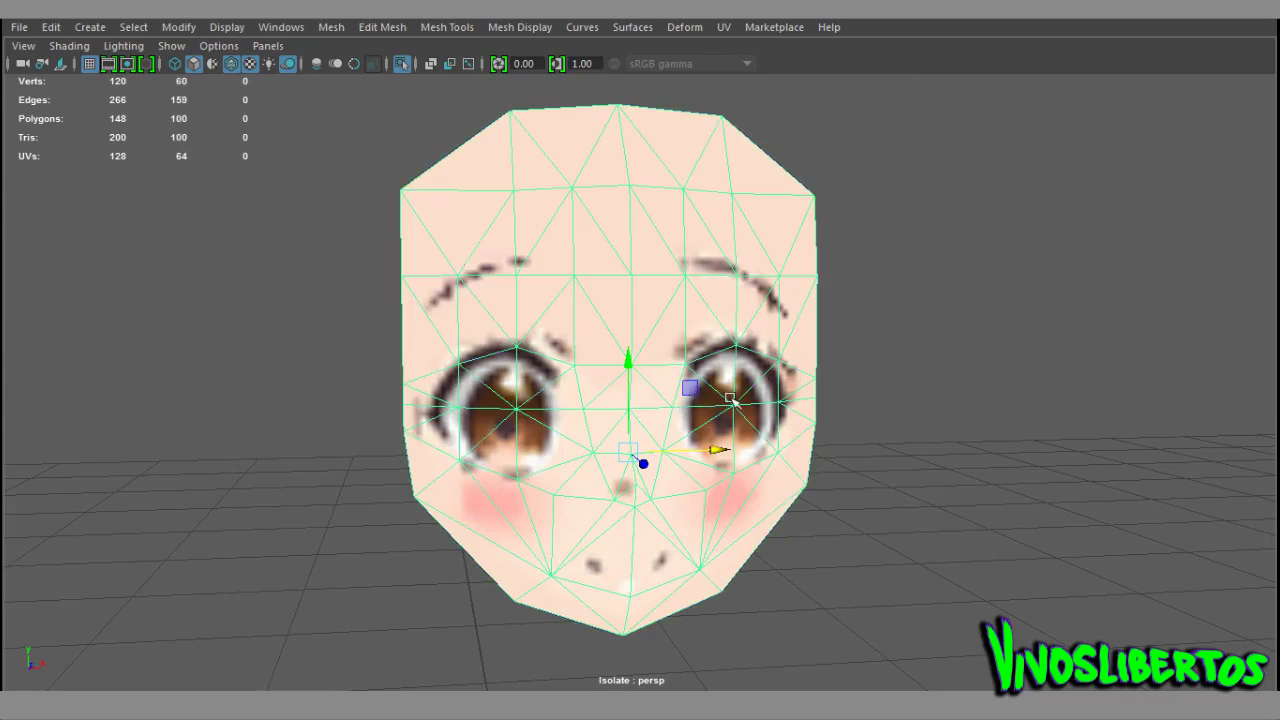
pyautogui.scroll(-3, 700, 406)
pyautogui.scroll(5, 1020, 442)
pyautogui.scroll(-2, 1020, 442)
pyautogui.scroll(-2, 1041, 548)
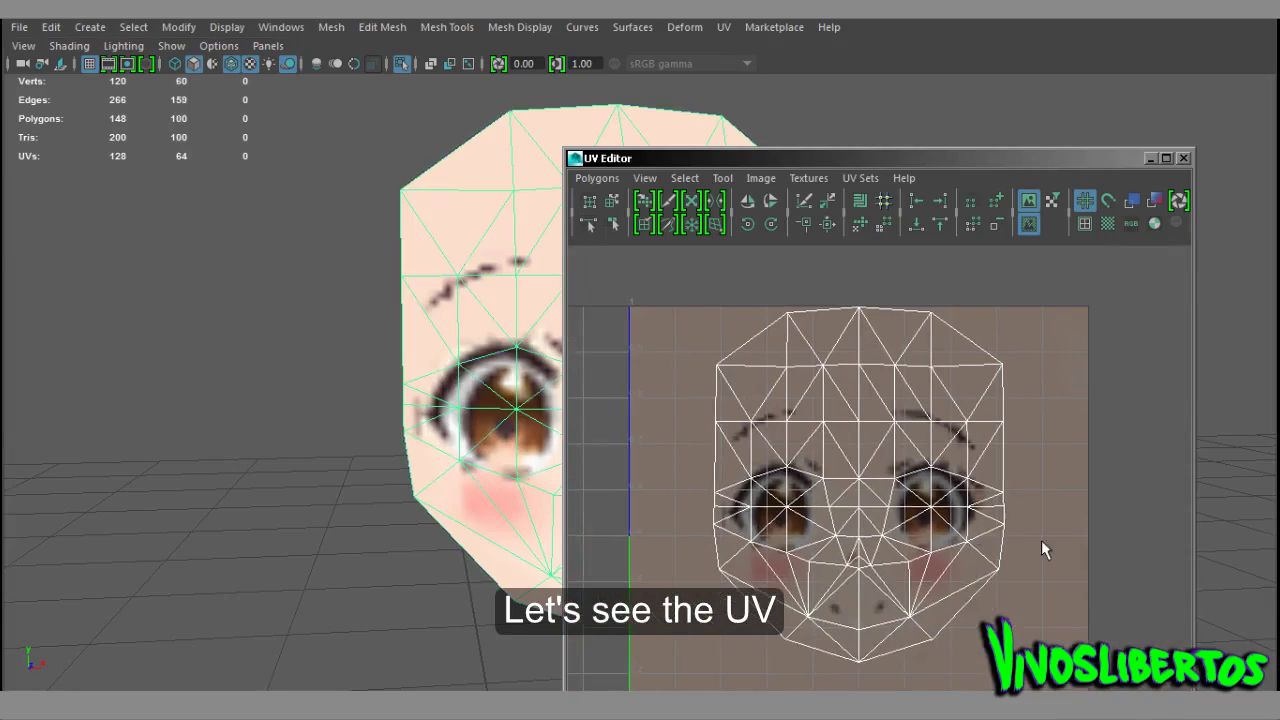
pyautogui.moveTo(968, 163); pyautogui.dragTo(995, 113)
pyautogui.scroll(2, 1063, 377)
pyautogui.scroll(-2, 1006, 540)
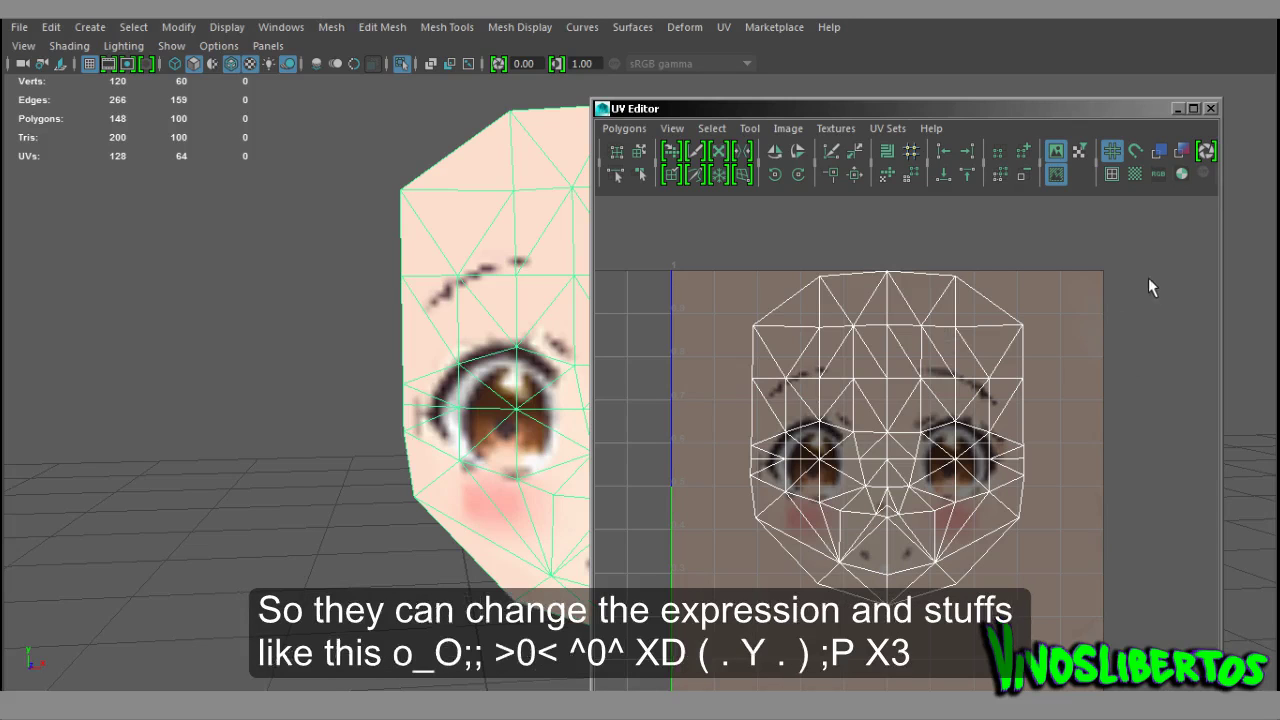
# - Close the UV Editor, reveal the second head, and move the triangulated head far left
pyautogui.click(1209, 110)
pyautogui.click(1039, 240)
pyautogui.keyDown('alt'); pyautogui.moveTo(1039, 240); pyautogui.dragTo(517, 243, button='right'); pyautogui.keyUp('alt')
pyautogui.keyDown('alt'); pyautogui.moveTo(517, 243); pyautogui.dragTo(716, 362); pyautogui.keyUp('alt')
pyautogui.click(716, 362)
pyautogui.hotkey('ctrl', '1')
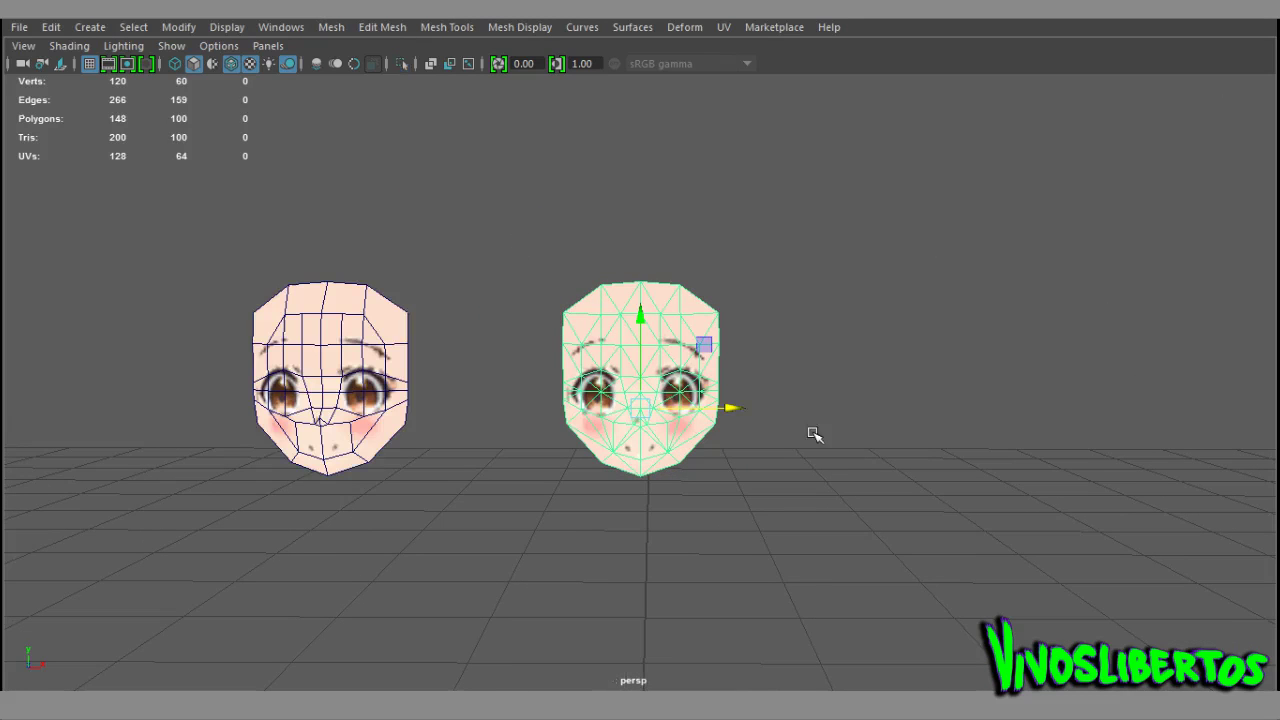
pyautogui.moveTo(738, 407); pyautogui.dragTo(160, 407)
# - Set the quad head's Translate X to 0 in the Channel Box and frame it
pyautogui.click(330, 380)
pyautogui.hotkey('ctrl', 'a')
pyautogui.click(1225, 117)
pyautogui.write('0')
pyautogui.press('Return')
pyautogui.click(700, 250)
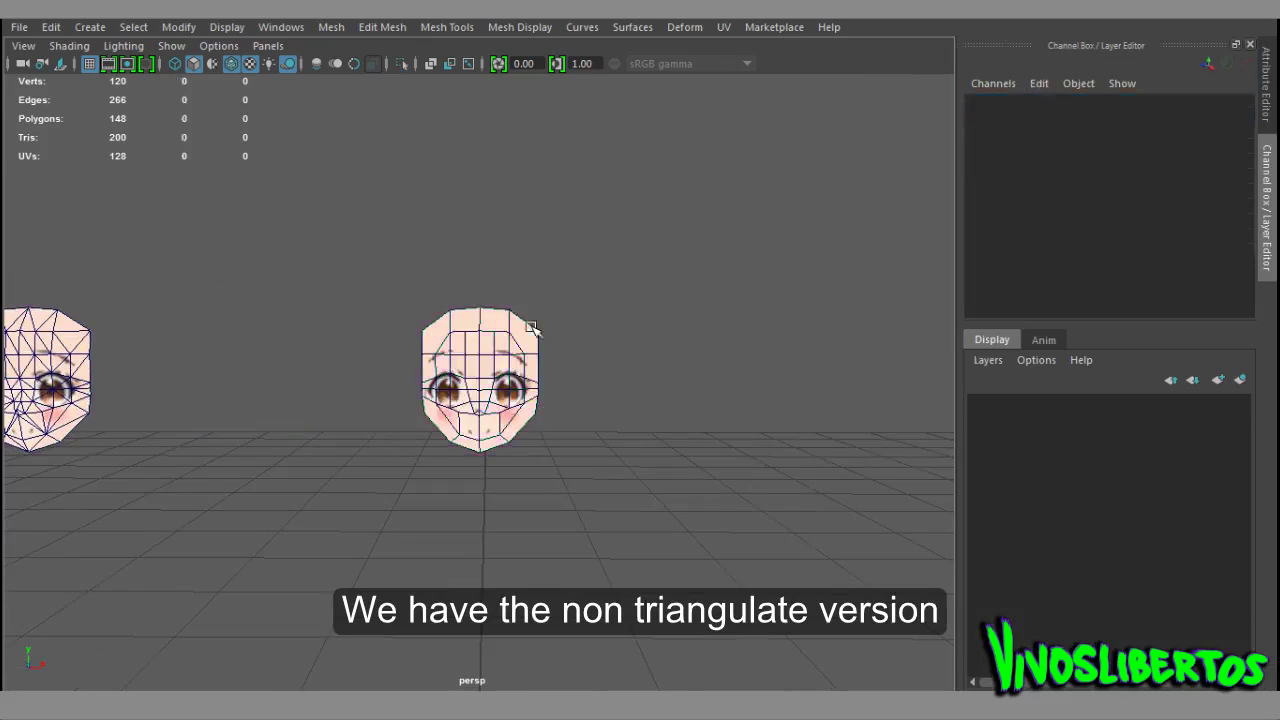
pyautogui.click(470, 380)
pyautogui.press('f')
# - Turn off the wireframe overlay and orbit to see both heads in profile
pyautogui.click(1043, 449)
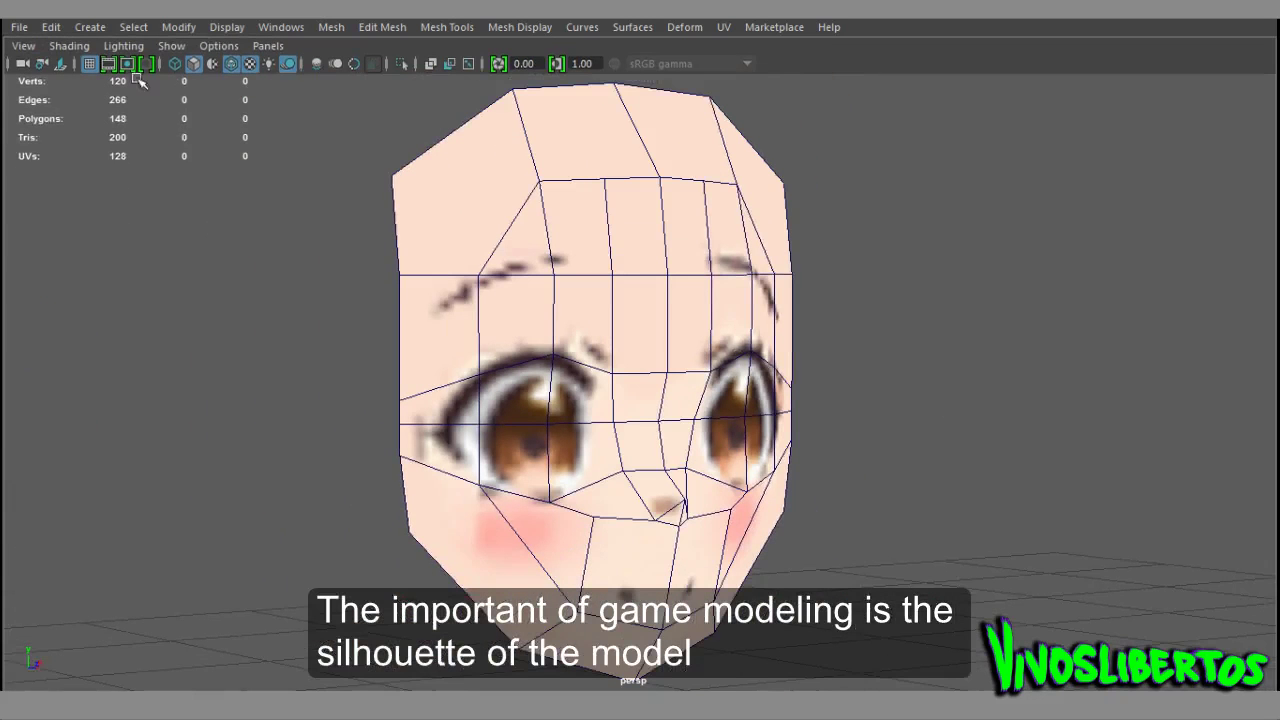
pyautogui.click(232, 66)
pyautogui.moveTo(280, 260)
pyautogui.keyDown('alt'); pyautogui.mouseDown()
pyautogui.moveTo(671, 331)
pyautogui.moveTo(791, 306)
pyautogui.moveTo(1006, 354)
pyautogui.moveTo(746, 354)
pyautogui.moveTo(669, 329)
pyautogui.moveTo(929, 369)
pyautogui.mouseUp(); pyautogui.keyUp('alt')
# - Switch to textured display and zoom out so both heads are visible
pyautogui.click(731, 446)
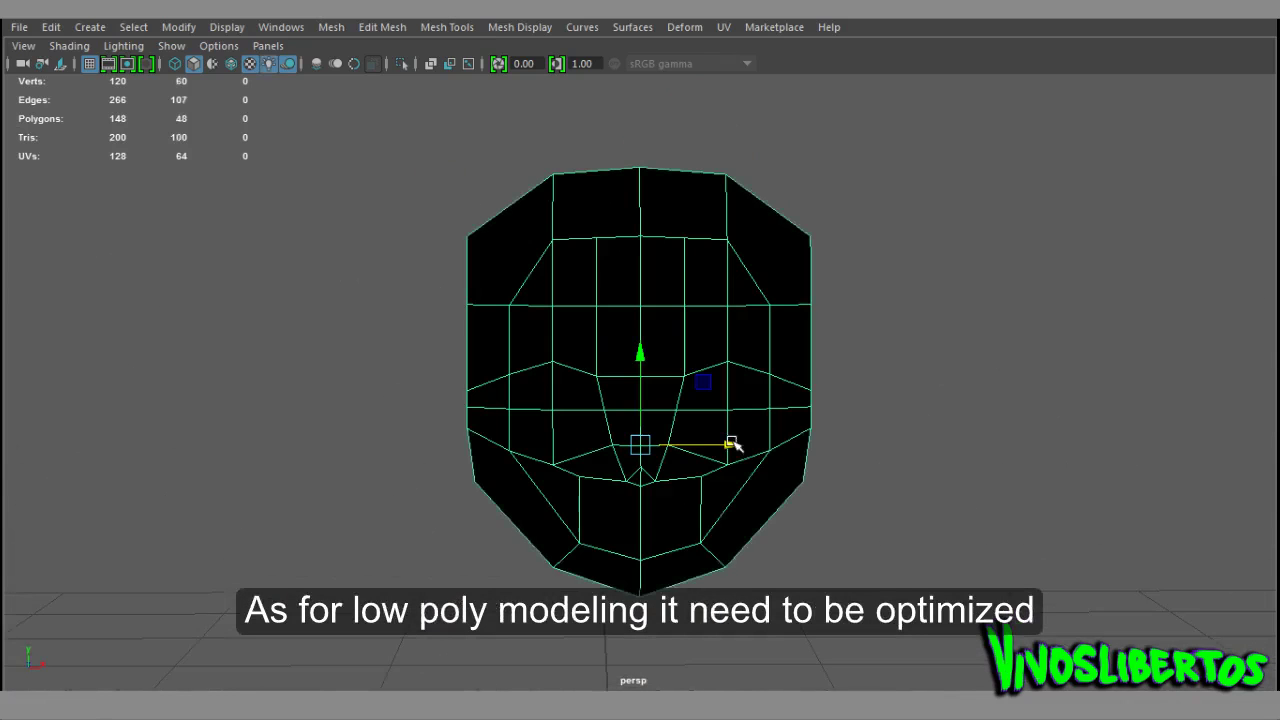
pyautogui.click(924, 552)
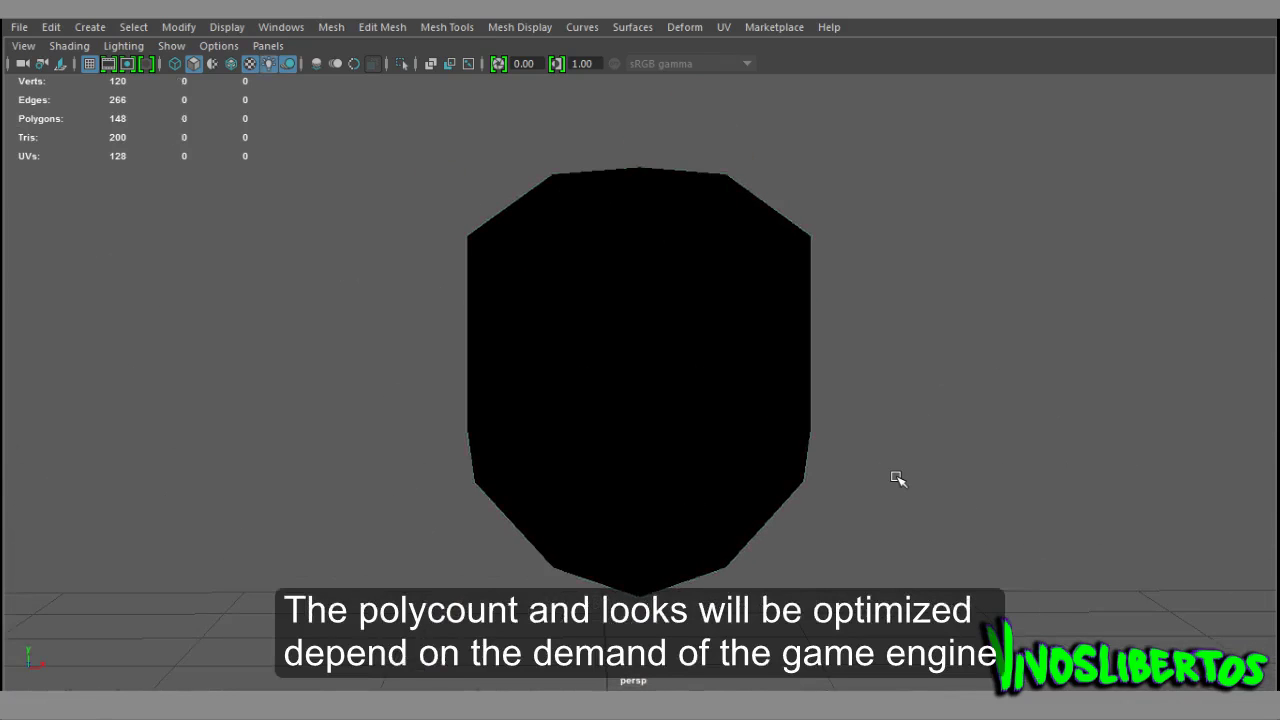
pyautogui.press('6')
pyautogui.scroll(-2, 905, 465)
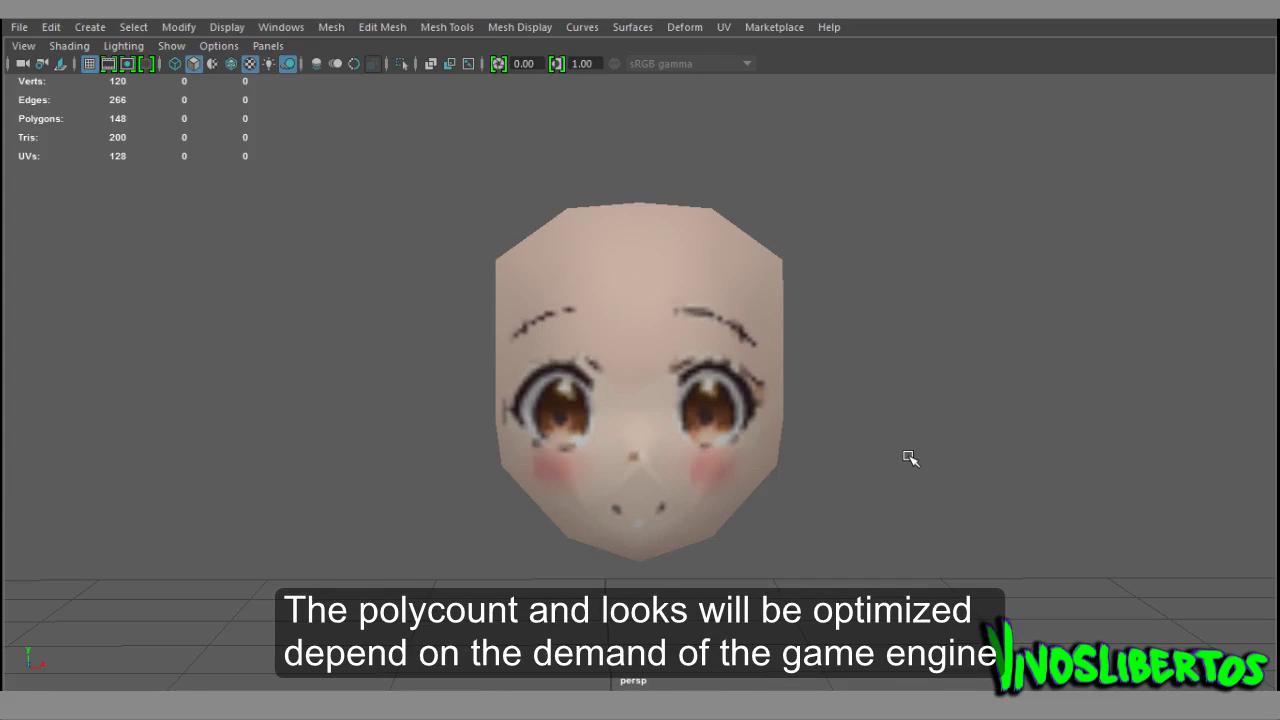
pyautogui.scroll(-2, 930, 440)
pyautogui.scroll(-1, 954, 423)
pyautogui.moveTo(871, 349); pyautogui.dragTo(671, 466)
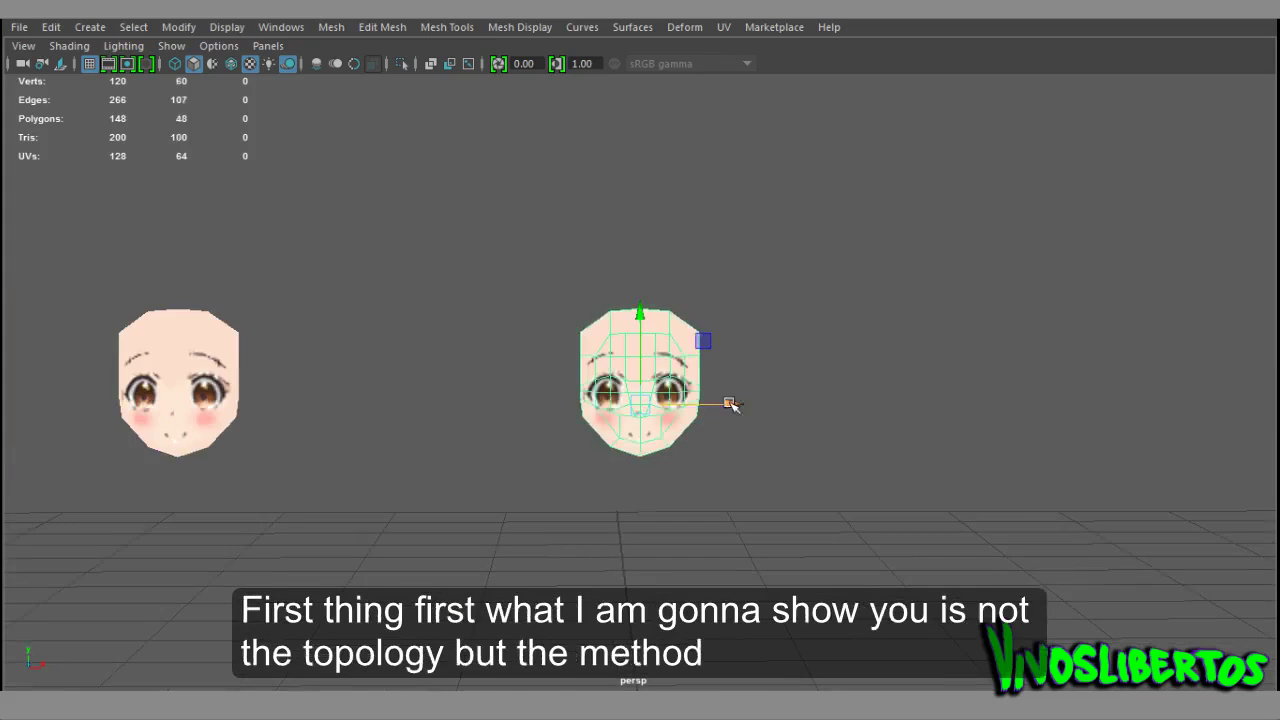
pyautogui.keyDown('alt'); pyautogui.moveTo(730, 404); pyautogui.dragTo(603, 449); pyautogui.keyUp('alt')
pyautogui.scroll(-2, 617, 437)
pyautogui.keyDown('alt'); pyautogui.moveTo(680, 386); pyautogui.dragTo(566, 296); pyautogui.keyUp('alt')
# - Put both heads in a new display layer layer1, hide it, and maximize the viewport
pyautogui.moveTo(486, 278); pyautogui.dragTo(280, 394)
pyautogui.hotkey('ctrl', 'a')
pyautogui.hotkey('ctrl', 'a')
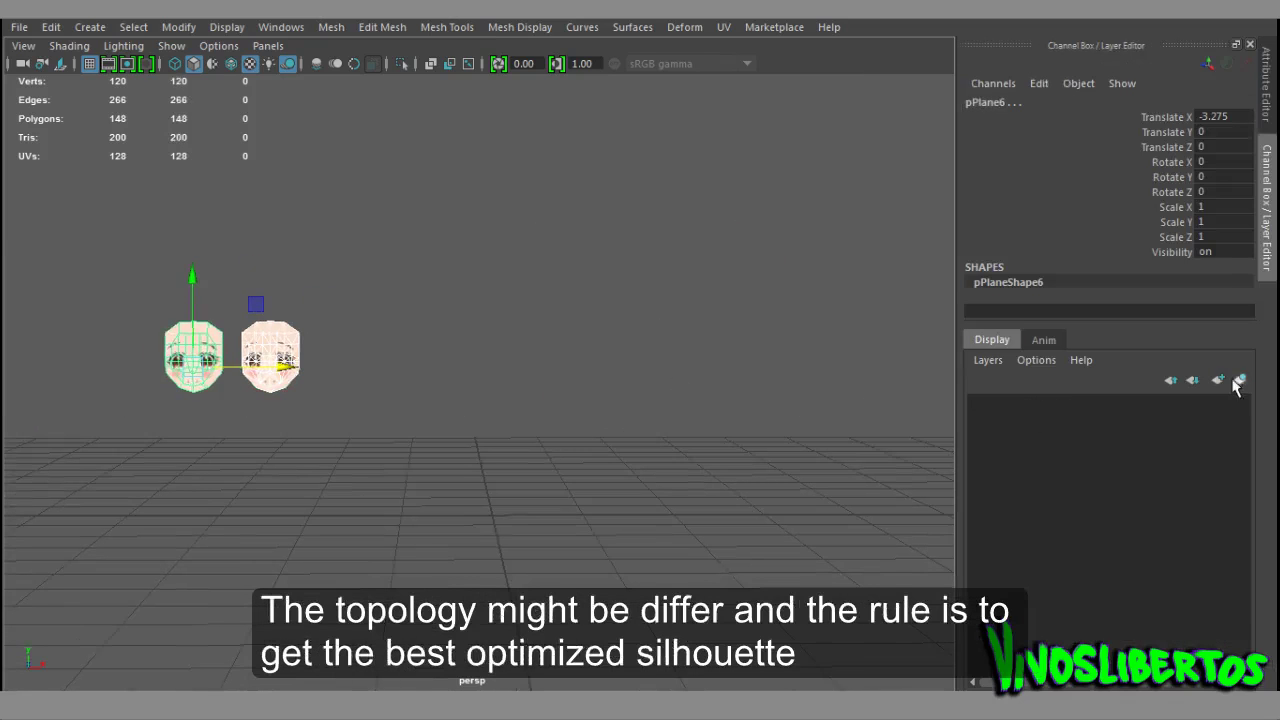
pyautogui.click(1238, 381)
pyautogui.click(982, 406)
pyautogui.hotkey('ctrl', 'space')
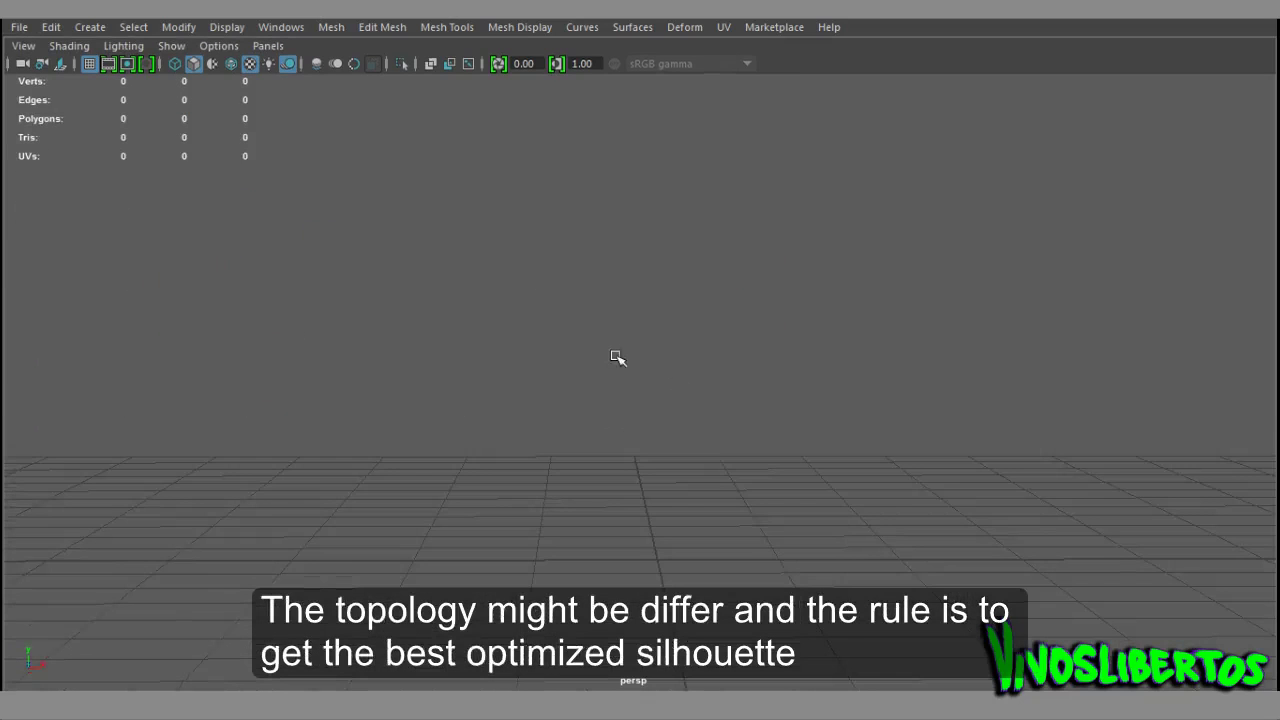
# - Create a polygon plane, pPlane7, with 2×2 subdivisions
pyautogui.keyDown('shift'); pyautogui.moveTo(631, 320); pyautogui.dragTo(560, 295, button='right'); pyautogui.keyUp('shift')
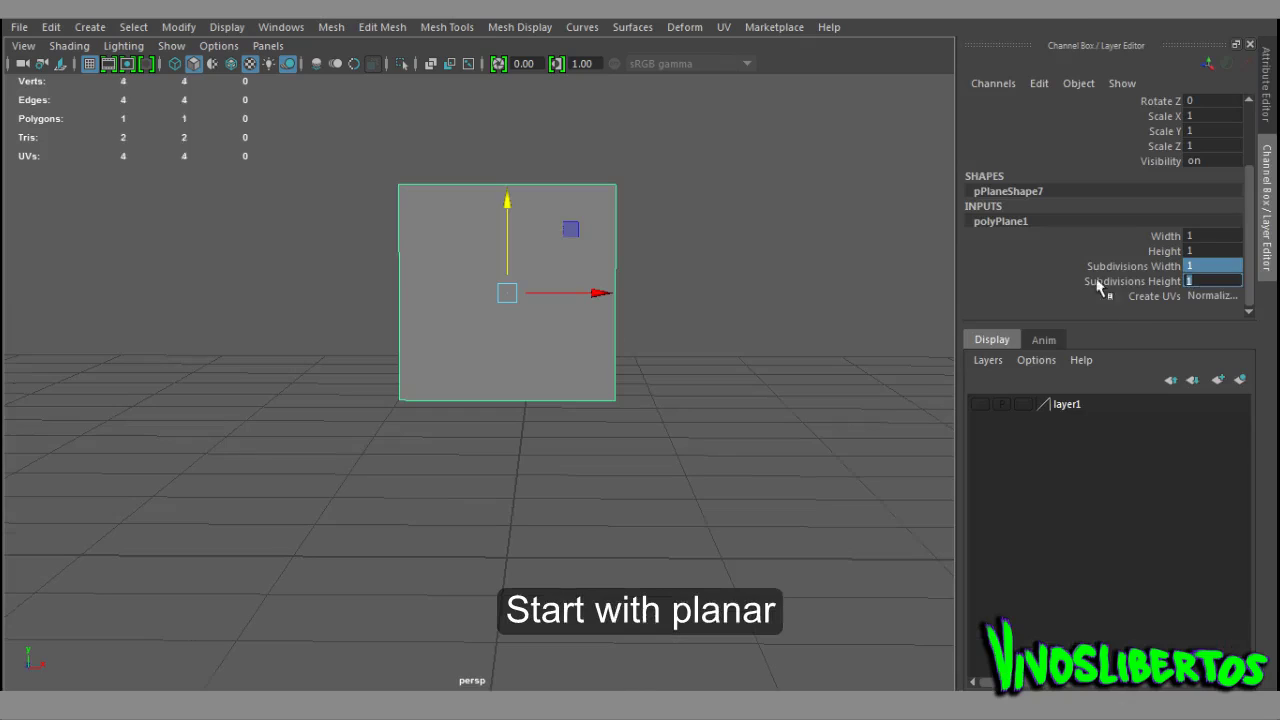
pyautogui.write('2')
pyautogui.press('Return')
pyautogui.click(828, 257)
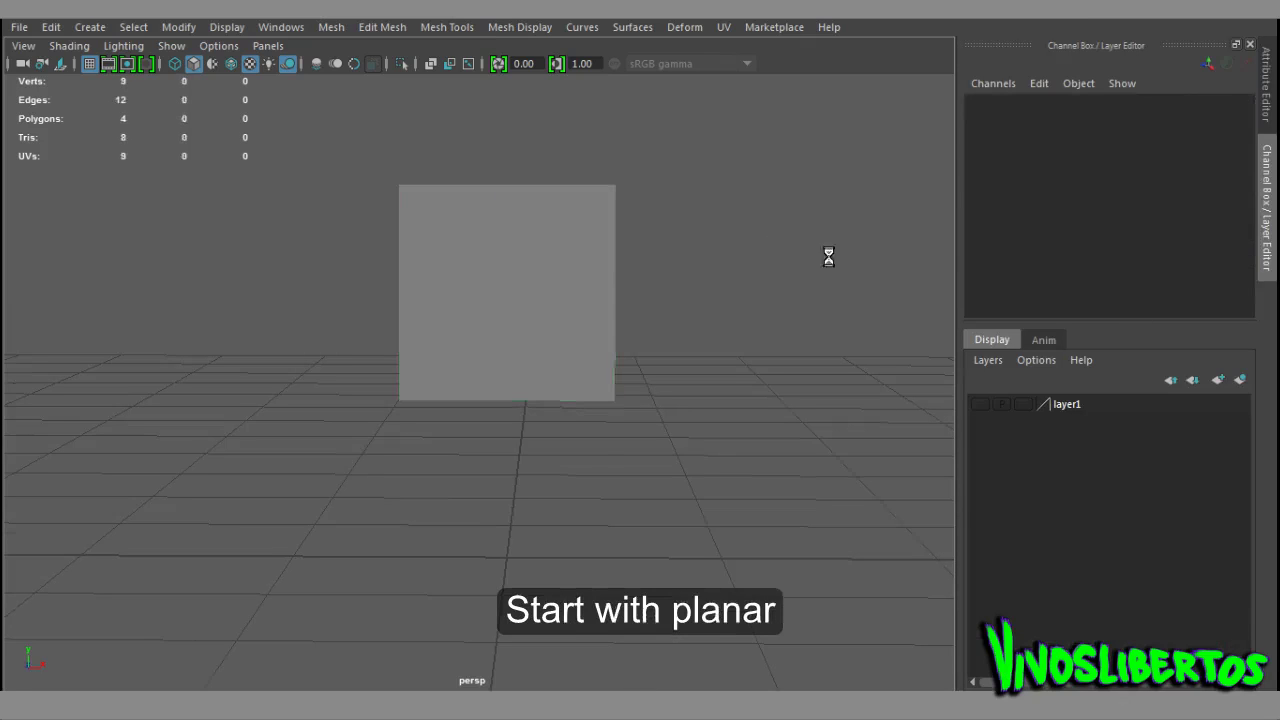
pyautogui.click(514, 277)
# - Assign the existing face texture material to pPlane7 and reframe the view
pyautogui.moveTo(516, 221)
pyautogui.mouseDown(button='right')
pyautogui.moveTo(532, 688)
pyautogui.moveTo(640, 679)
pyautogui.mouseUp(button='right')
pyautogui.click(663, 528)
pyautogui.click(534, 334)
pyautogui.scroll(2, 840, 462)
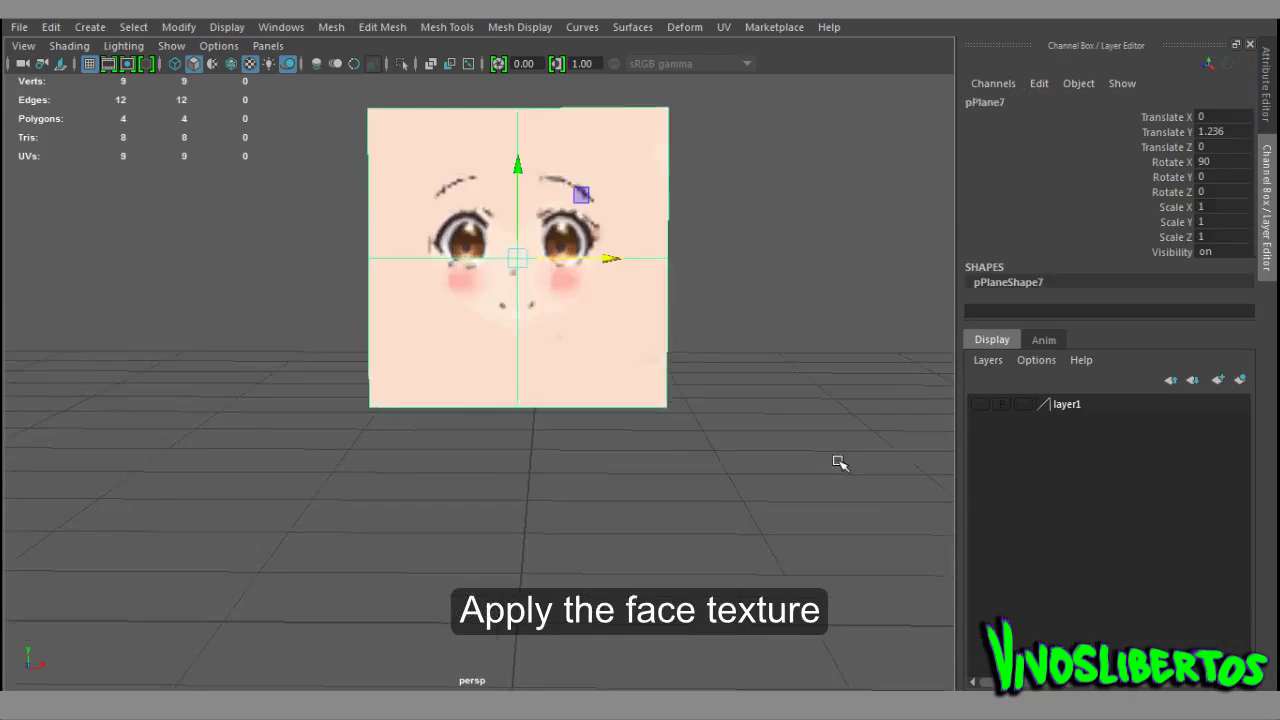
pyautogui.keyDown('alt'); pyautogui.moveTo(840, 462); pyautogui.dragTo(608, 543, button='middle'); pyautogui.keyUp('alt')
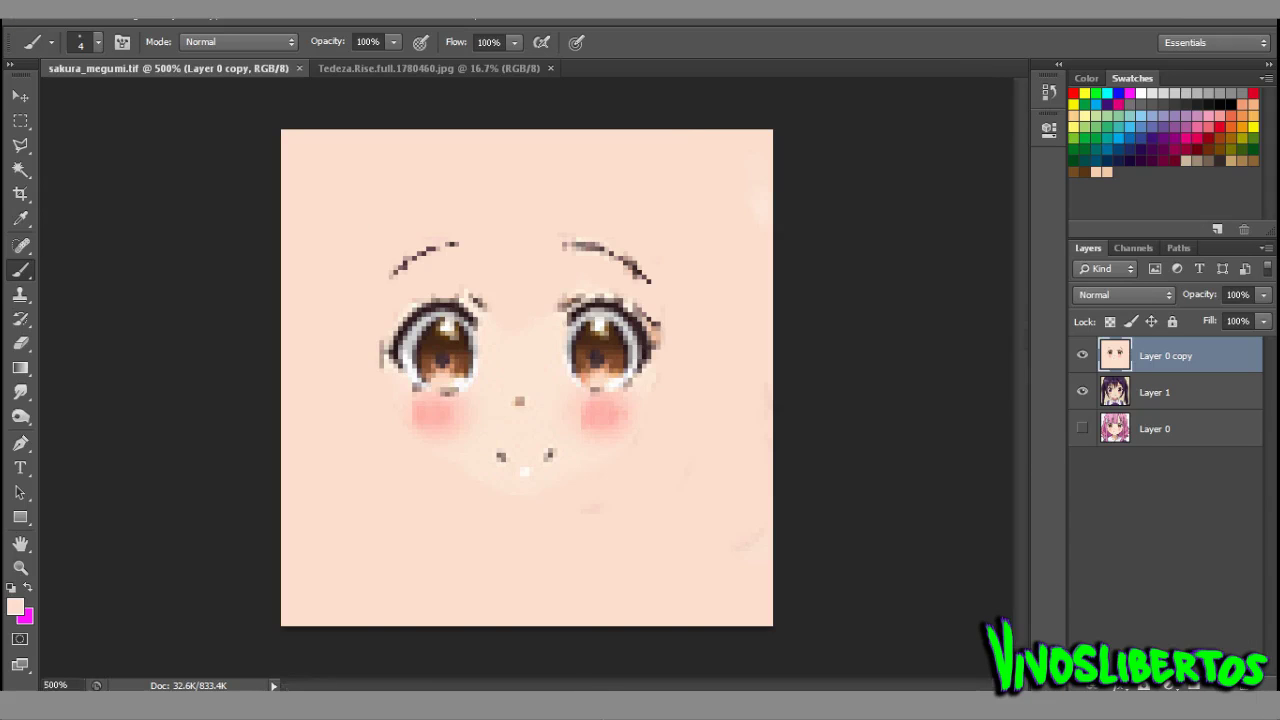
# - Toggle visibility of Layer 0 copy, Layer 1 and Layer 0 to show the pink-haired reference
pyautogui.click(1082, 356)
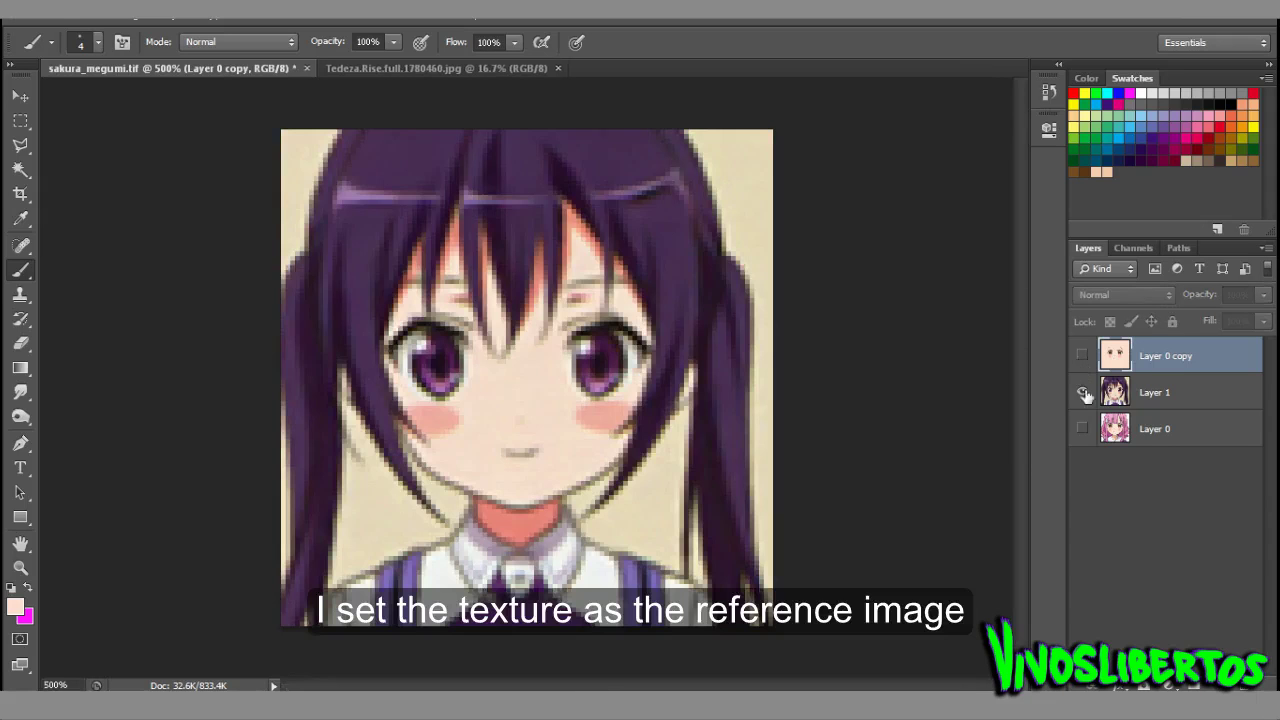
pyautogui.click(1083, 393)
pyautogui.click(1083, 429)
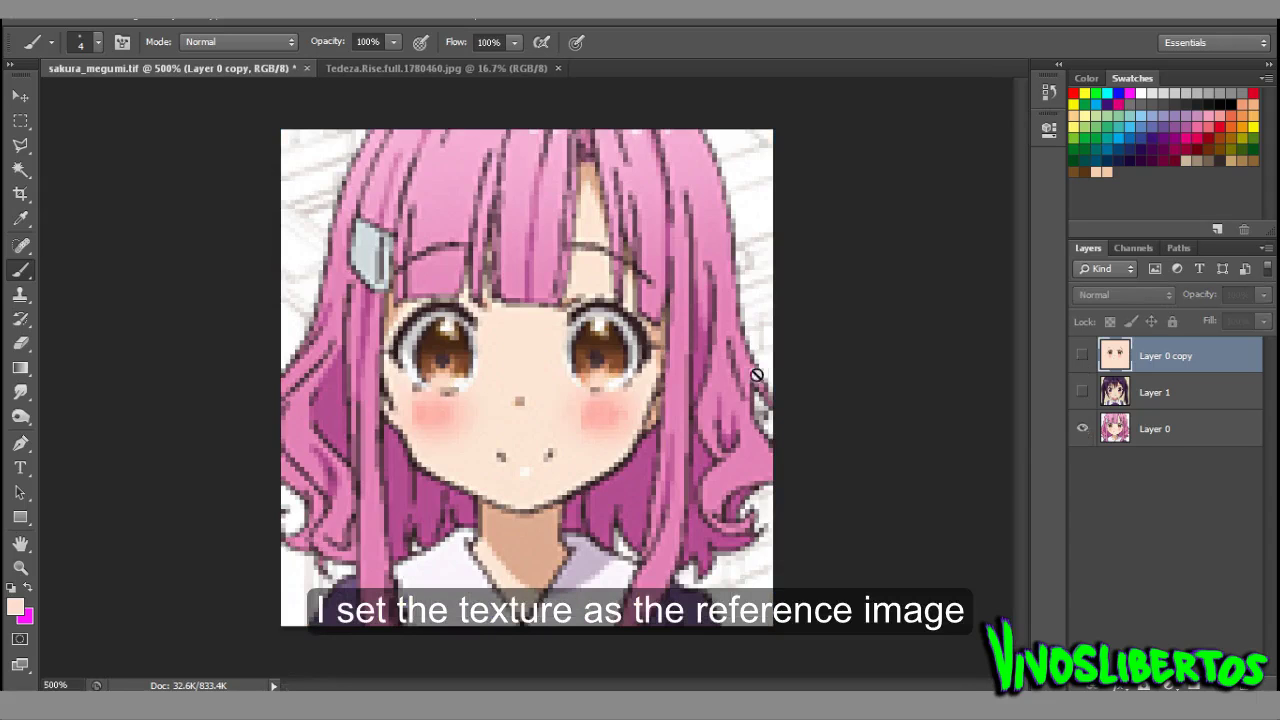
pyautogui.click(1082, 356)
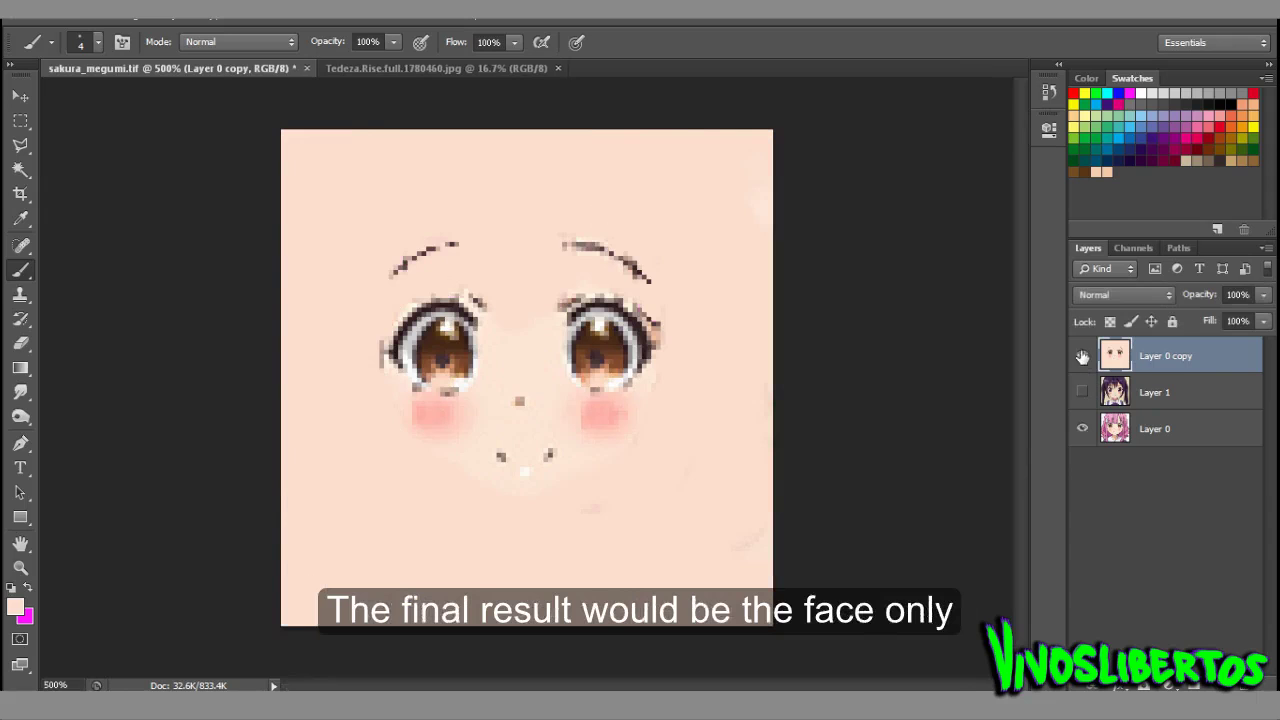
pyautogui.click(1082, 356)
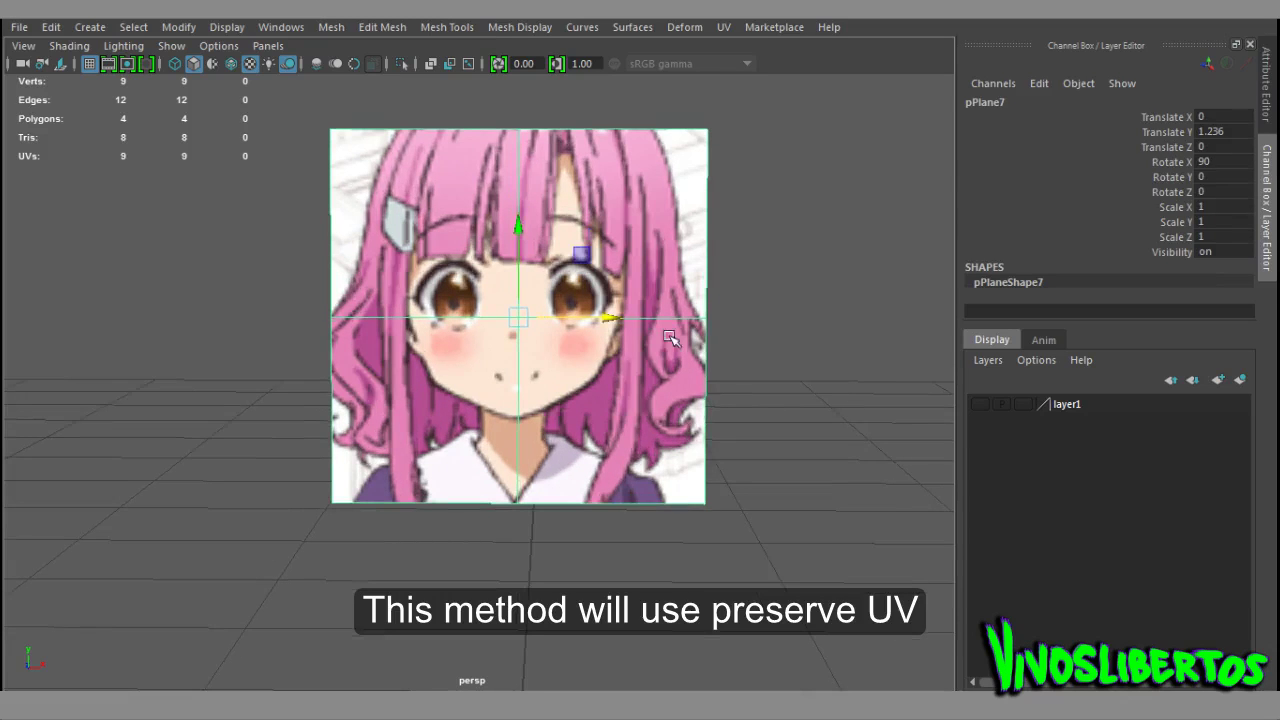
# - Turn on Preserve UVs and test it by pulling the bottom-right corner vertex up and back
pyautogui.moveTo(660, 258); pyautogui.dragTo(666, 395)
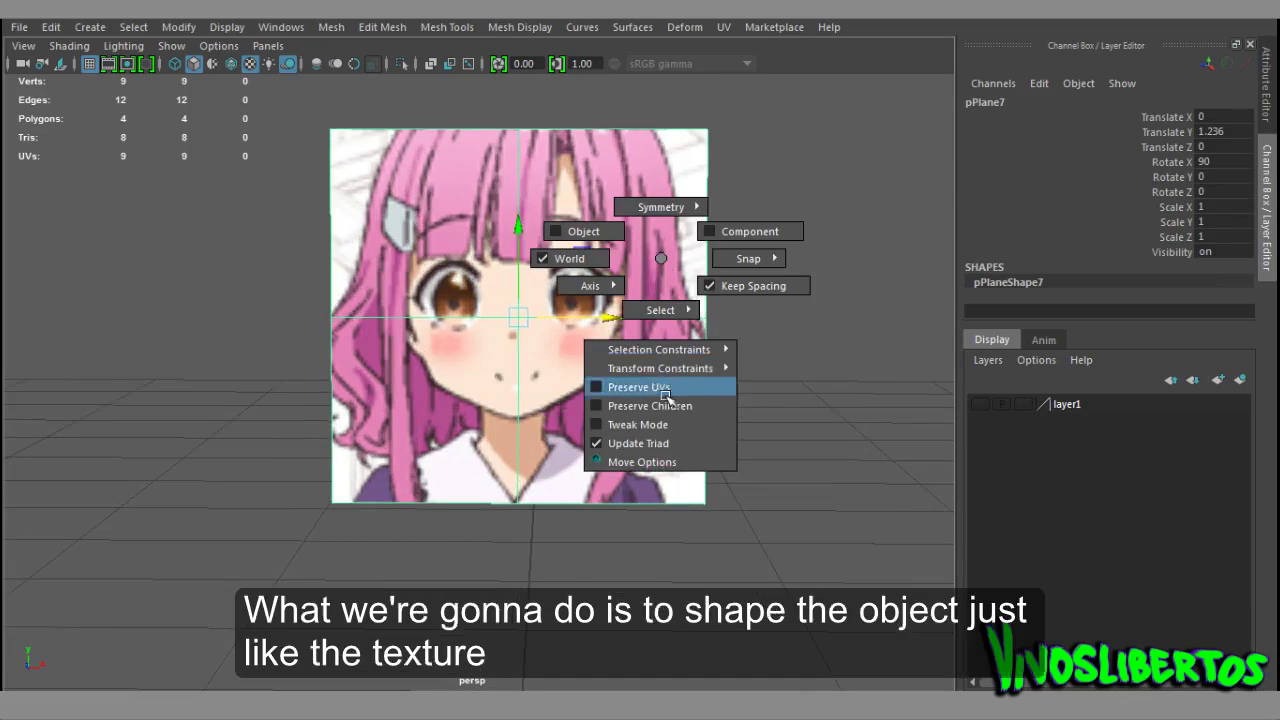
pyautogui.moveTo(659, 222); pyautogui.dragTo(569, 223, button='right')
pyautogui.moveTo(700, 528); pyautogui.dragTo(714, 490)
pyautogui.moveTo(705, 396); pyautogui.dragTo(677, 229)
pyautogui.moveTo(806, 477)
pyautogui.keyDown('alt'); pyautogui.mouseDown()
pyautogui.moveTo(641, 533)
pyautogui.moveTo(743, 471)
pyautogui.moveTo(647, 458)
pyautogui.mouseUp(); pyautogui.keyUp('alt')
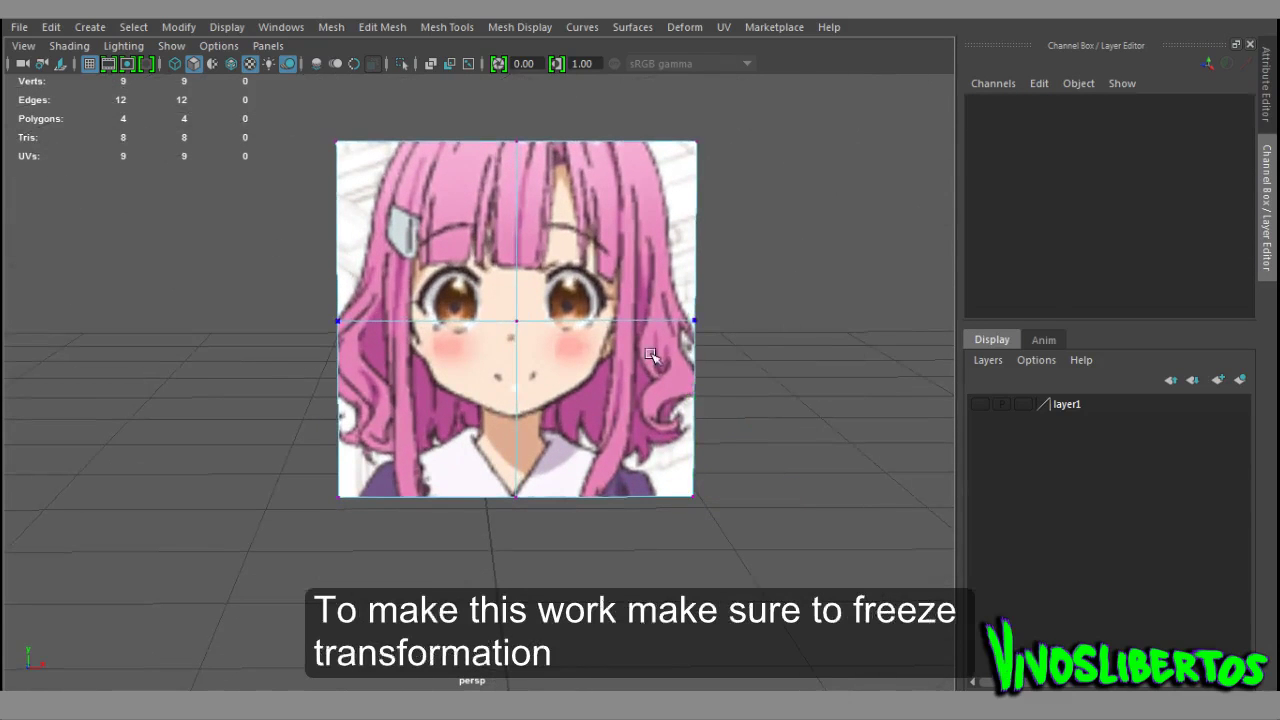
pyautogui.press('F8')
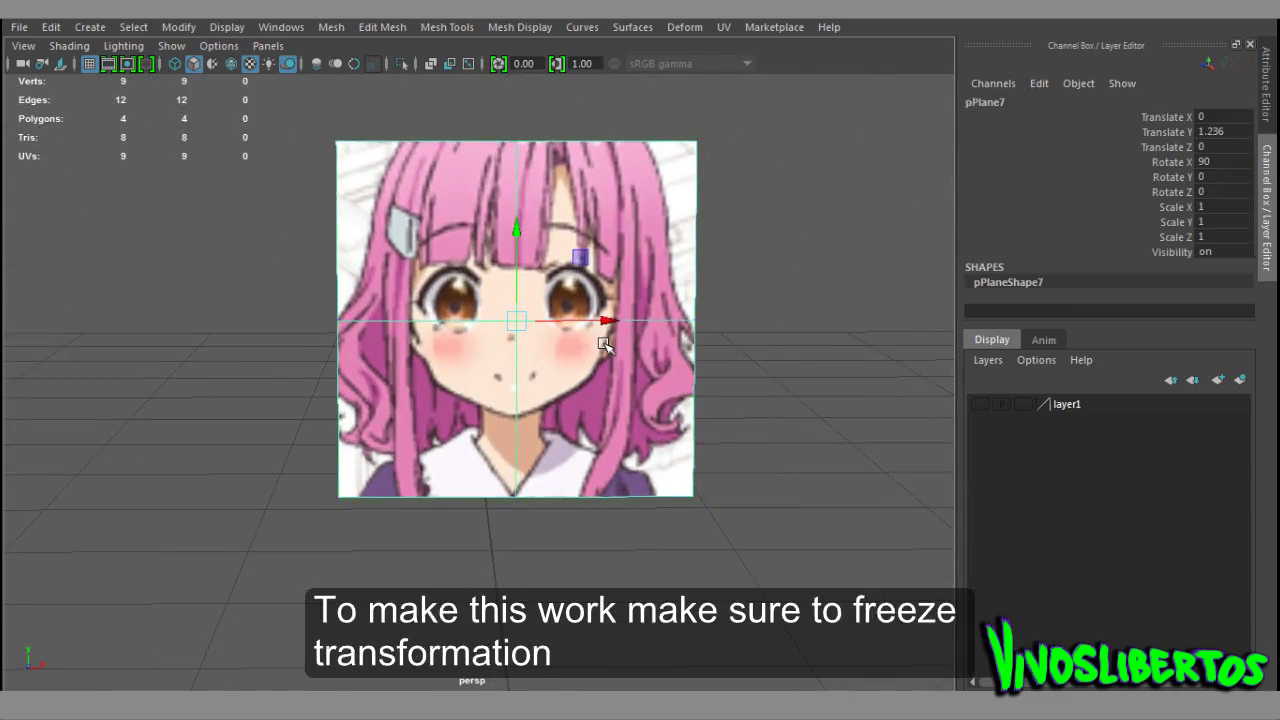
pyautogui.press('space')
# - Freeze pPlane7's transformations to zero and pull a vertex to test
pyautogui.click(478, 214)
pyautogui.moveTo(551, 263)
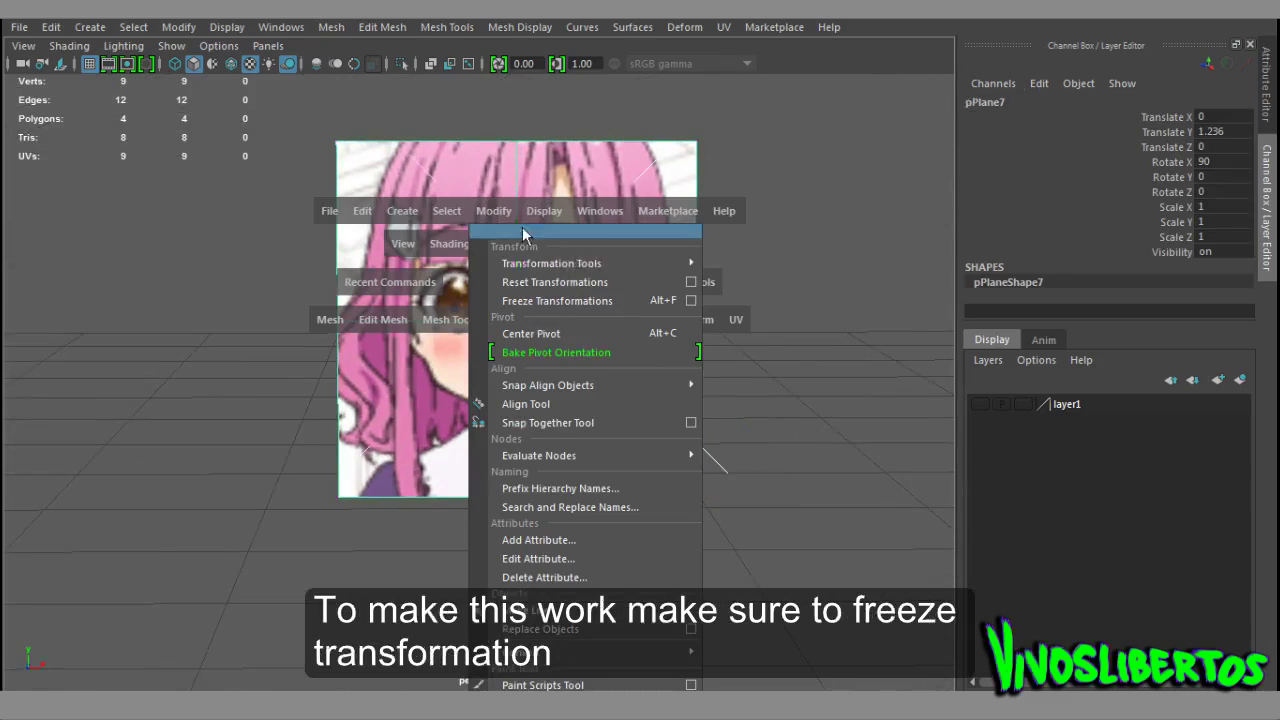
pyautogui.click(565, 299)
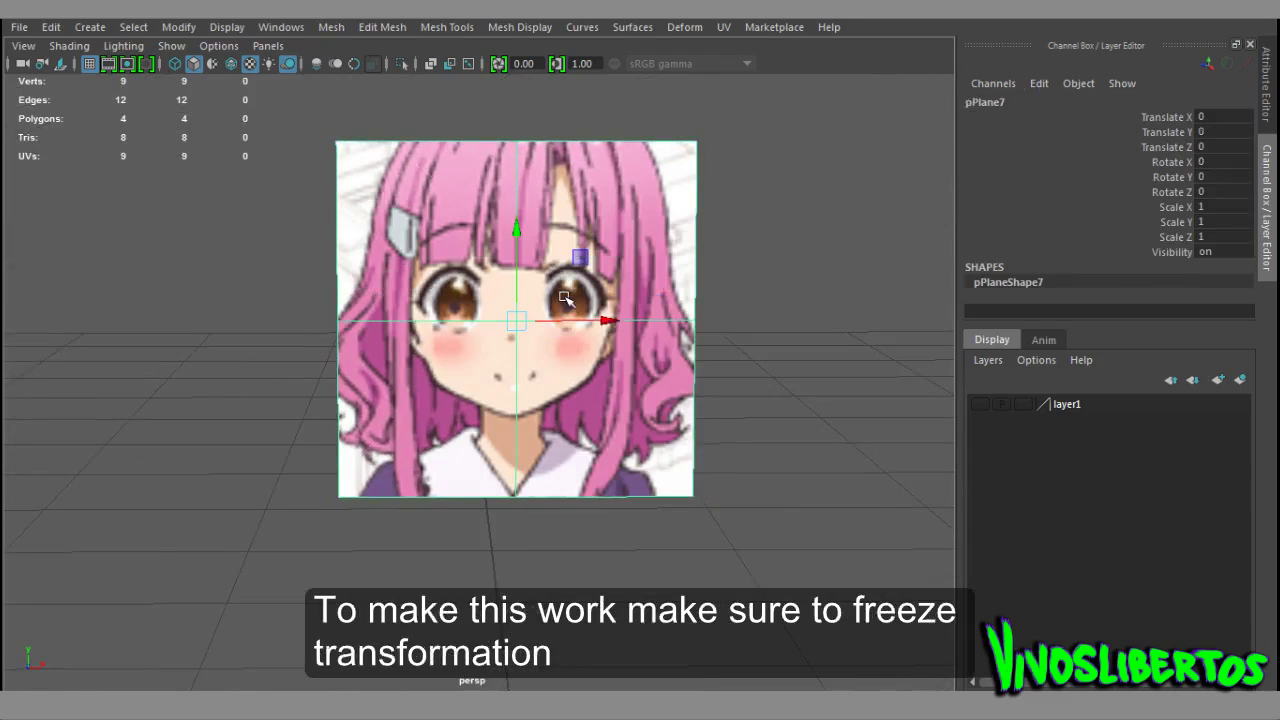
pyautogui.moveTo(666, 220); pyautogui.dragTo(580, 220, button='right')
pyautogui.moveTo(693, 495)
pyautogui.mouseDown()
pyautogui.moveTo(780, 529)
pyautogui.moveTo(629, 543)
pyautogui.moveTo(800, 470)
pyautogui.mouseUp()
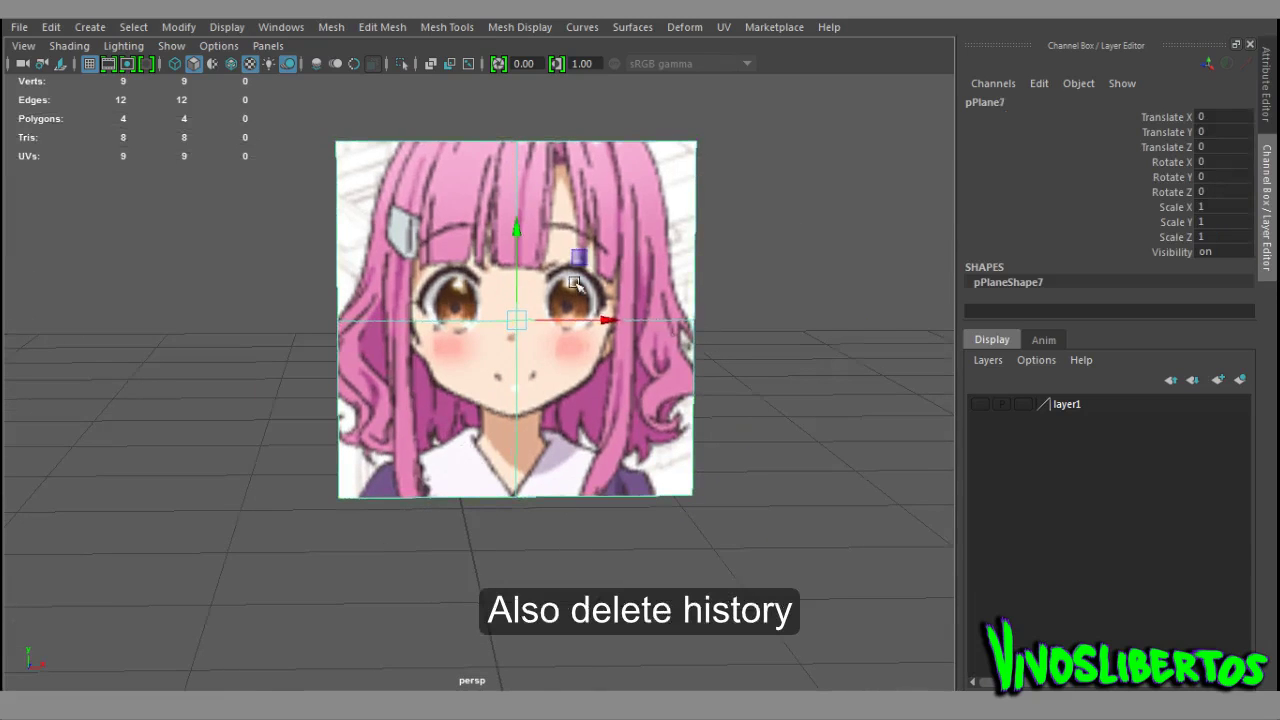
# - Delete pPlane7's construction history via Delete by Type > History
pyautogui.press('space')
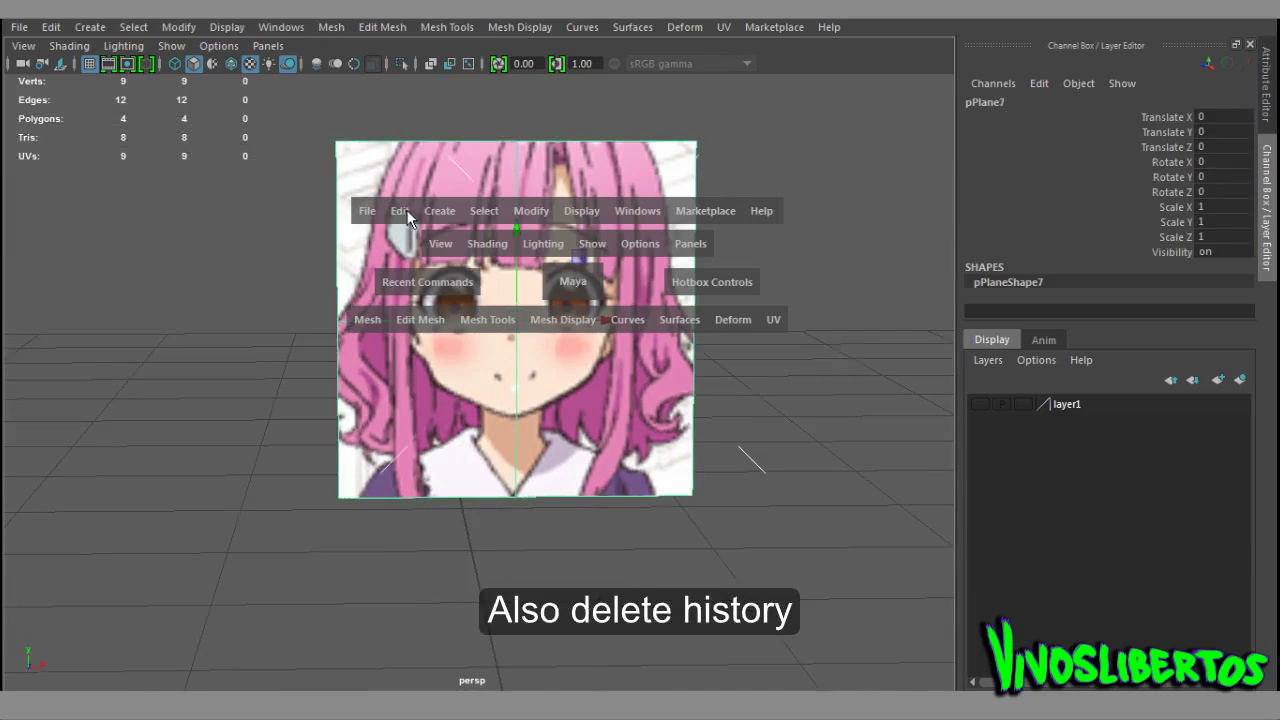
pyautogui.click(400, 212)
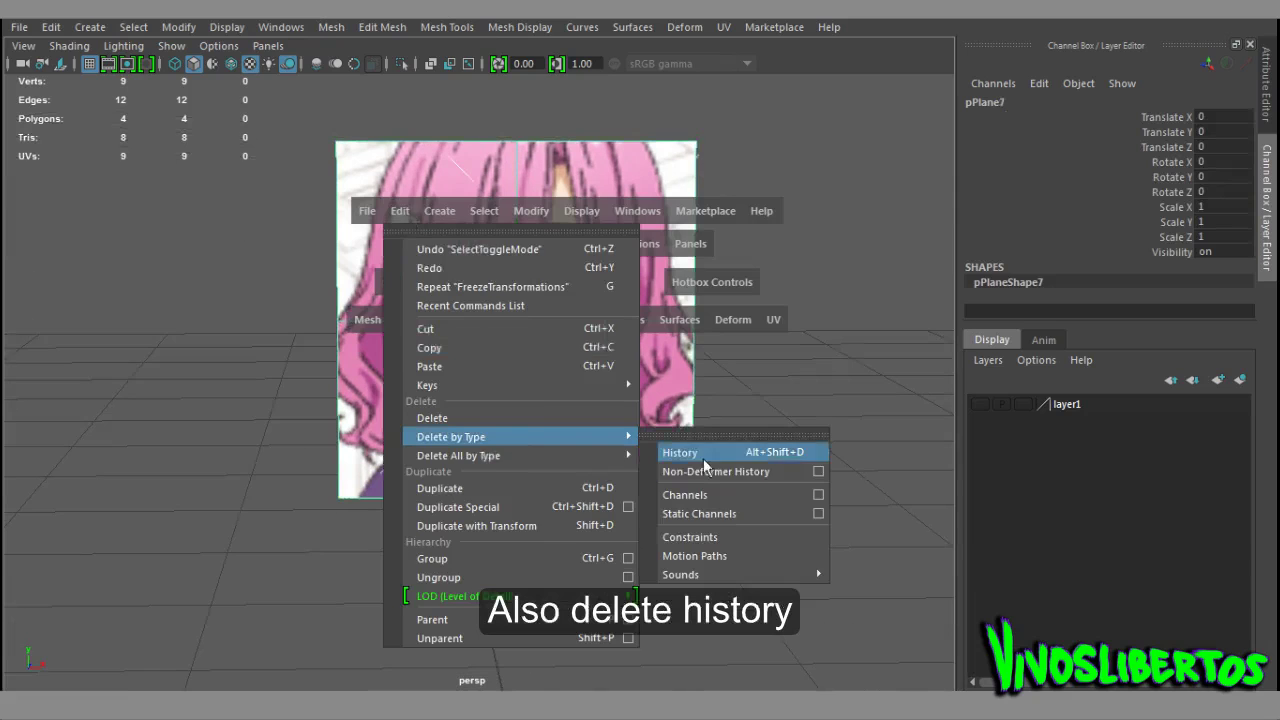
pyautogui.click(705, 453)
pyautogui.click(757, 394)
pyautogui.scroll(-2, 748, 380)
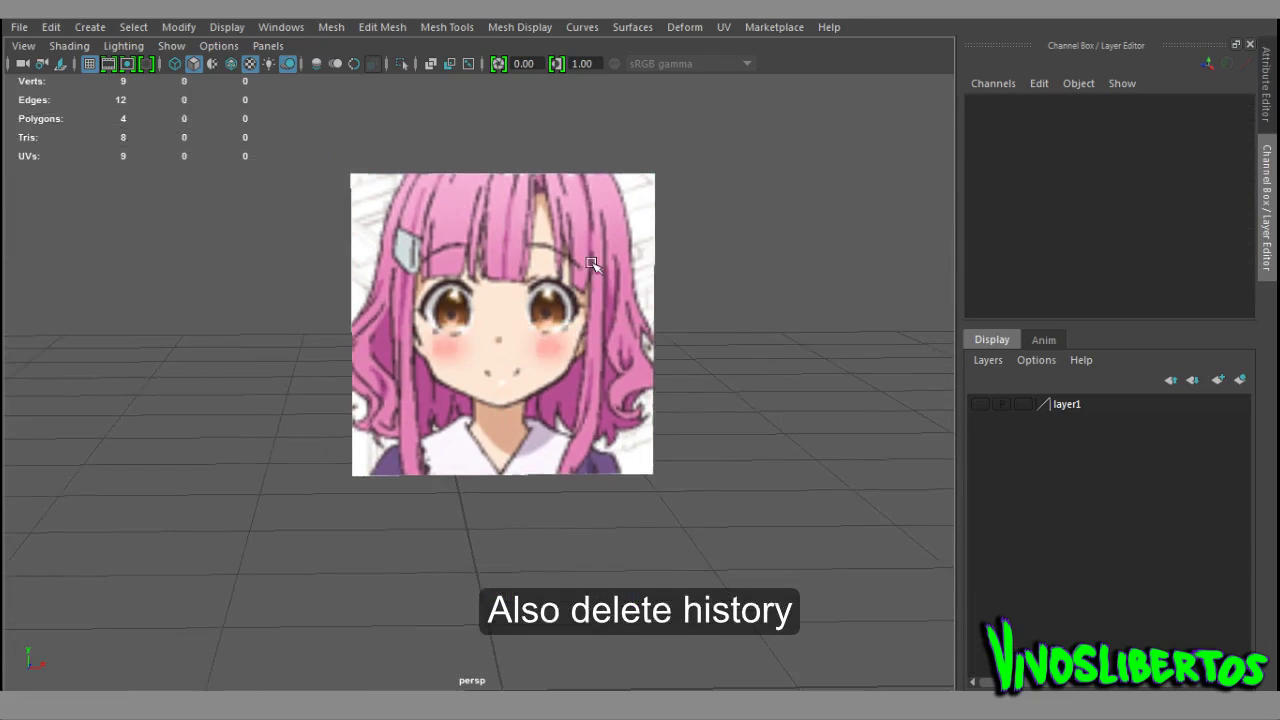
# - Pull the bottom-right corner vertex with Preserve UVs off to show texture distortion
pyautogui.moveTo(591, 219); pyautogui.dragTo(500, 220, button='right')
pyautogui.click(652, 474)
pyautogui.moveTo(652, 388)
pyautogui.mouseDown()
pyautogui.moveTo(648, 328)
pyautogui.moveTo(653, 474)
pyautogui.mouseUp()
pyautogui.moveTo(560, 400); pyautogui.dragTo(563, 404, button='right')
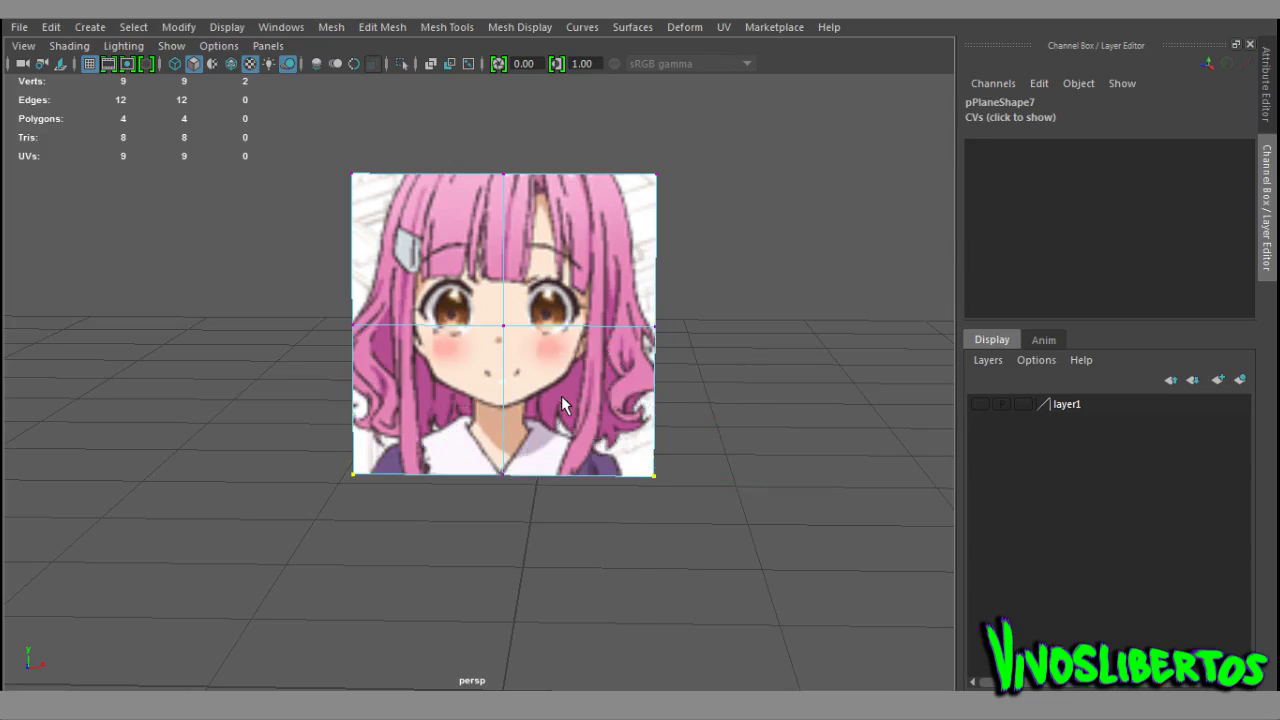
pyautogui.moveTo(563, 404); pyautogui.dragTo(529, 526)
pyautogui.moveTo(658, 384)
pyautogui.mouseDown()
pyautogui.moveTo(660, 345)
pyautogui.moveTo(737, 389)
pyautogui.mouseUp()
pyautogui.moveTo(660, 409)
pyautogui.mouseDown()
pyautogui.moveTo(660, 300)
pyautogui.moveTo(737, 337)
pyautogui.mouseUp()
# - Toggle the four-view layout and back, then show the Tool Box
pyautogui.scroll(2, 607, 338)
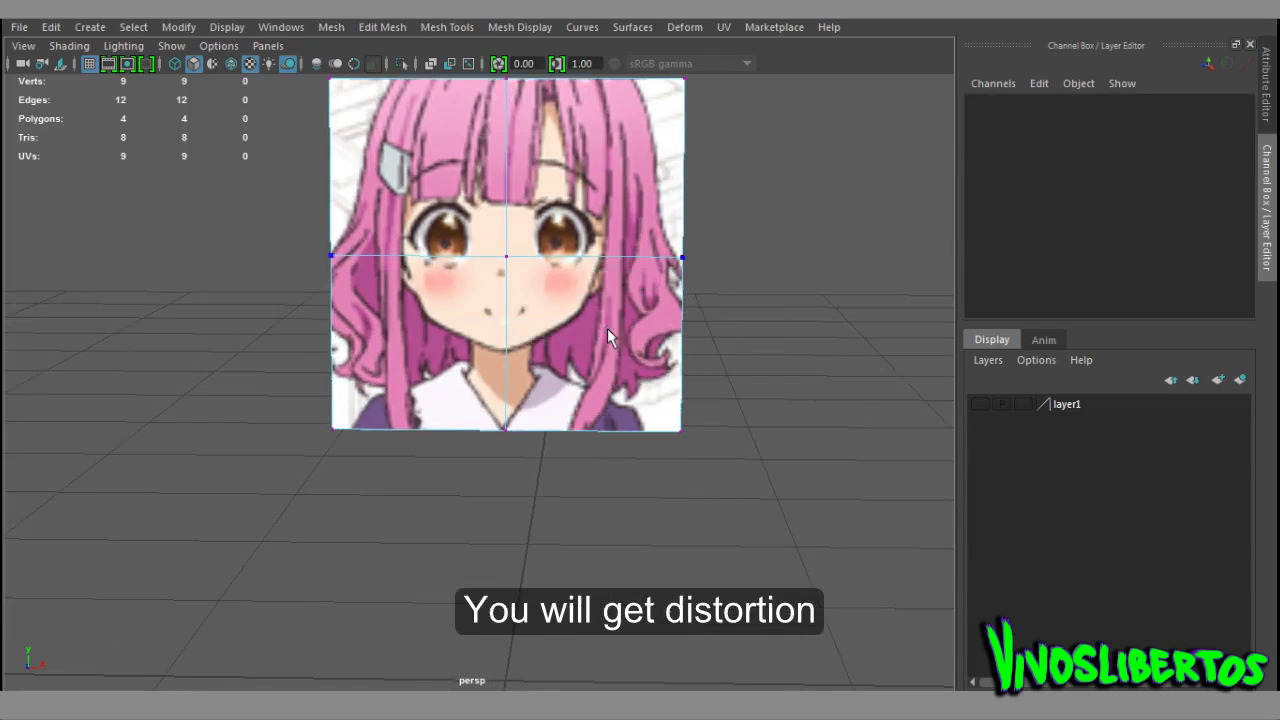
pyautogui.press('space')
pyautogui.press('space')
pyautogui.scroll(2, 607, 320)
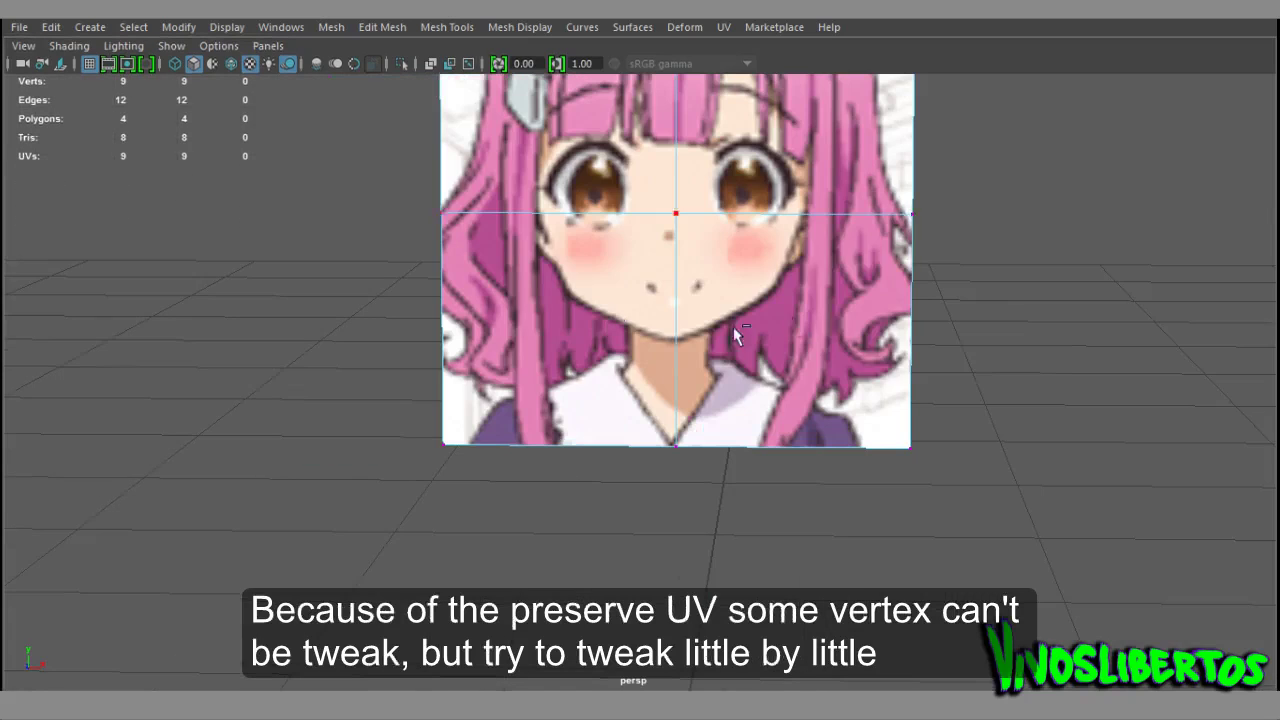
pyautogui.press('space')
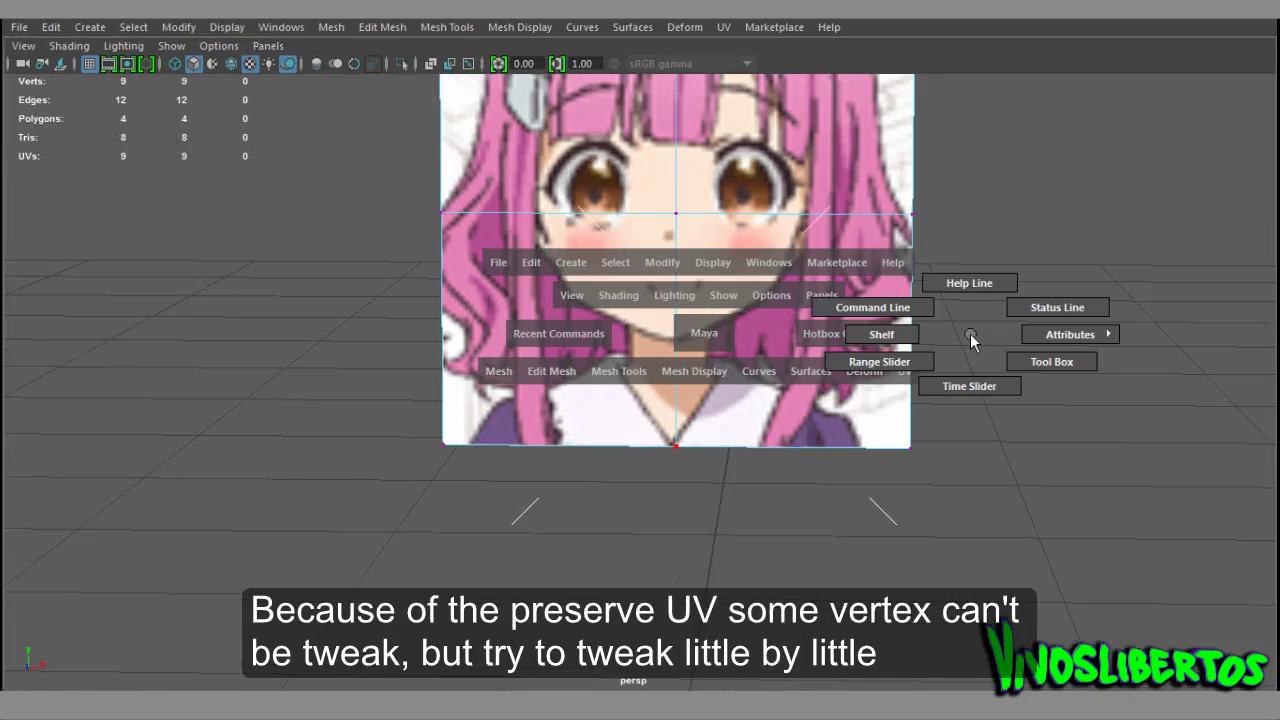
pyautogui.moveTo(970, 333); pyautogui.dragTo(1052, 361)
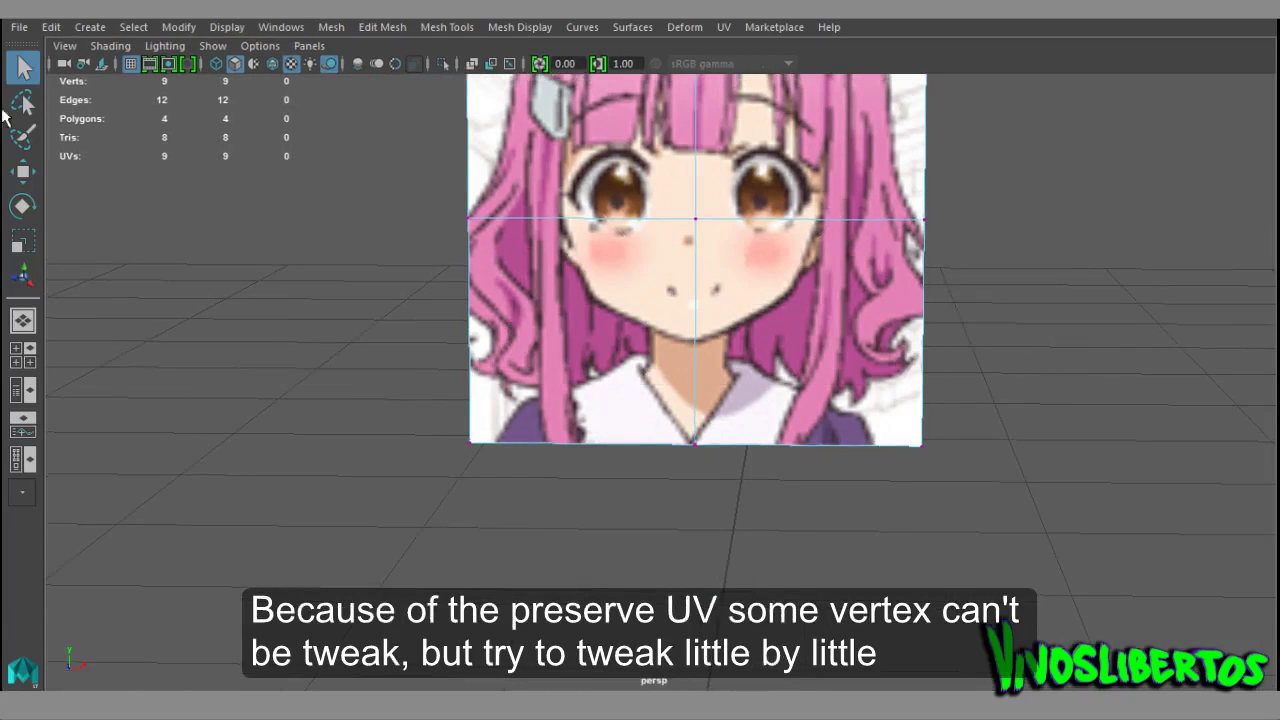
# - Enable Preserve UVs on the Move tool, hide the interface, and raise the plane's bottom corners into a V
pyautogui.doubleClick(23, 171)
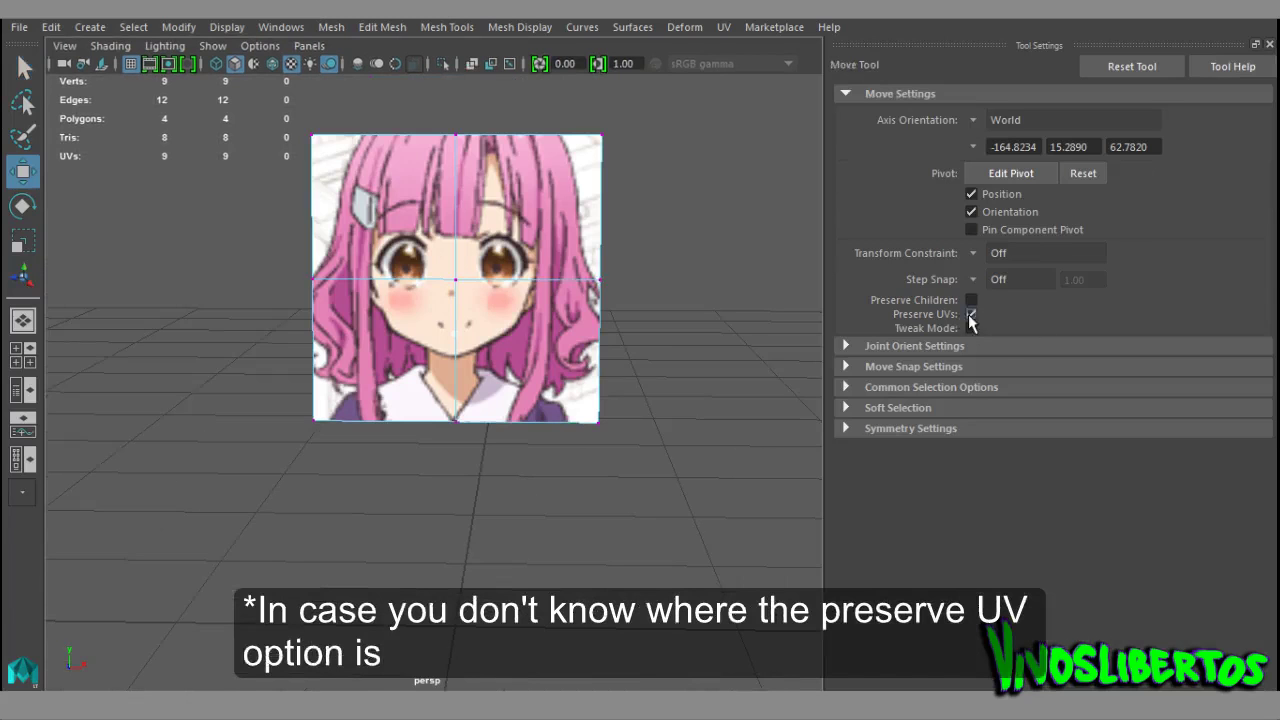
pyautogui.press('space')
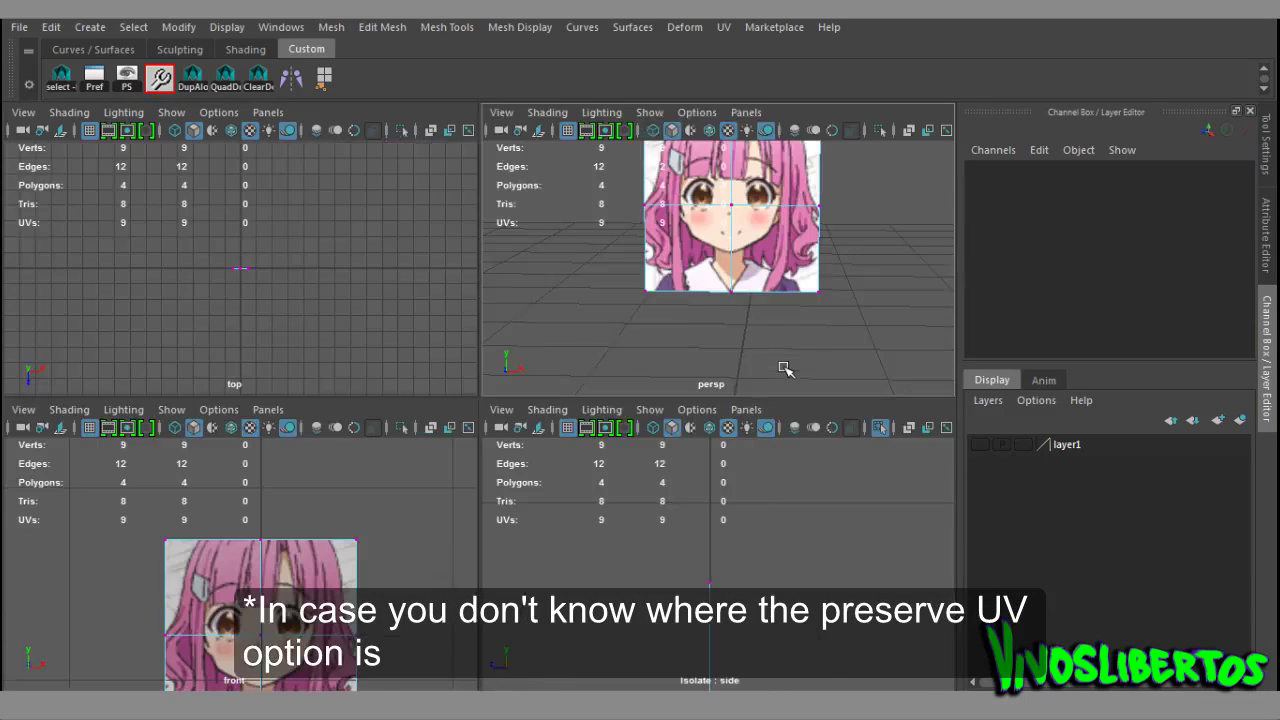
pyautogui.press('space')
pyautogui.hotkey('ctrl', 'space')
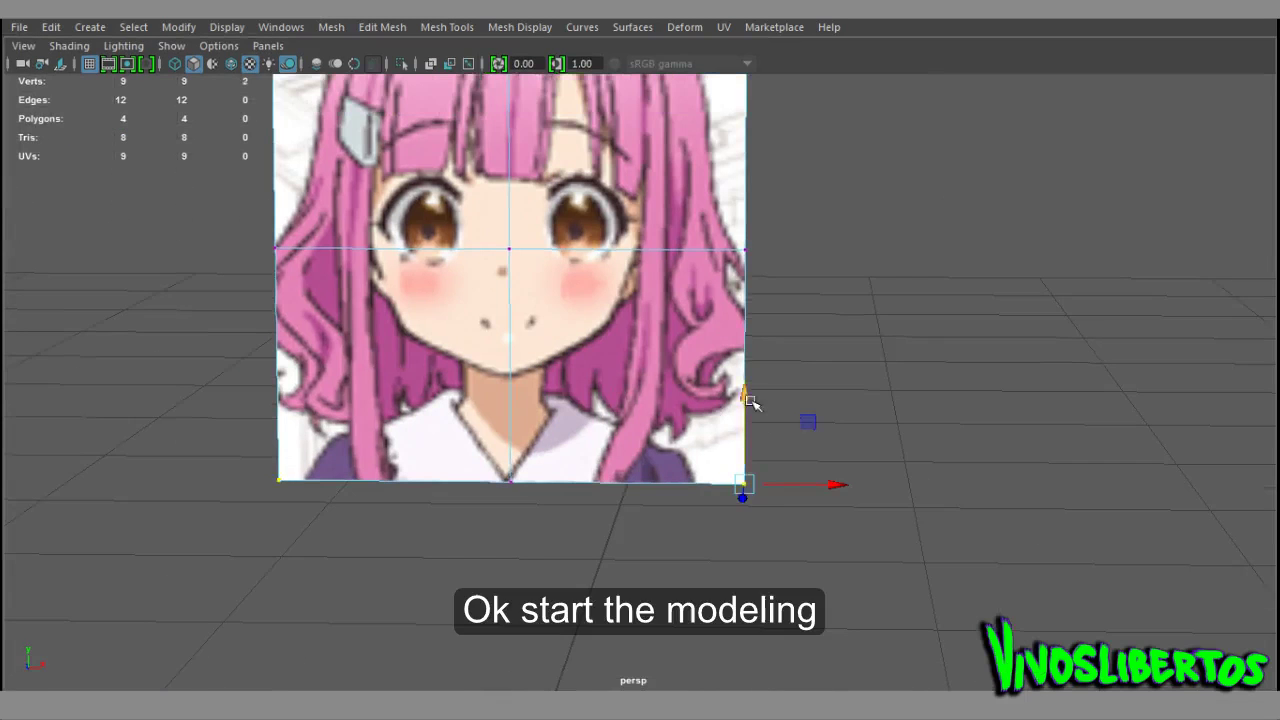
pyautogui.moveTo(751, 394); pyautogui.dragTo(755, 314)
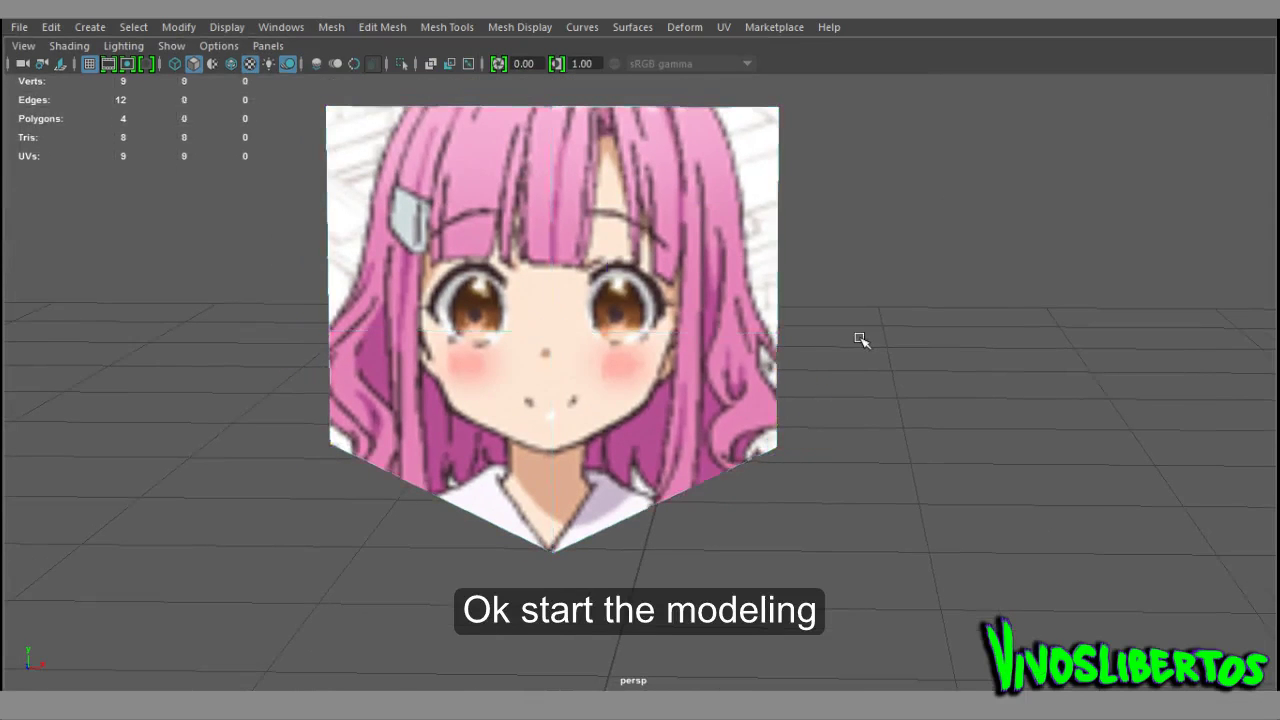
# - Insert two vertical edge loops and raise the bottom-middle and bottom-right vertices
pyautogui.moveTo(714, 223)
pyautogui.keyDown('shift'); pyautogui.mouseDown(button='right')
pyautogui.moveTo(608, 248)
pyautogui.moveTo(586, 214)
pyautogui.mouseUp(button='right'); pyautogui.keyUp('shift')
pyautogui.click(660, 106)
pyautogui.click(452, 106)
pyautogui.click(552, 548)
pyautogui.moveTo(553, 456); pyautogui.dragTo(553, 368)
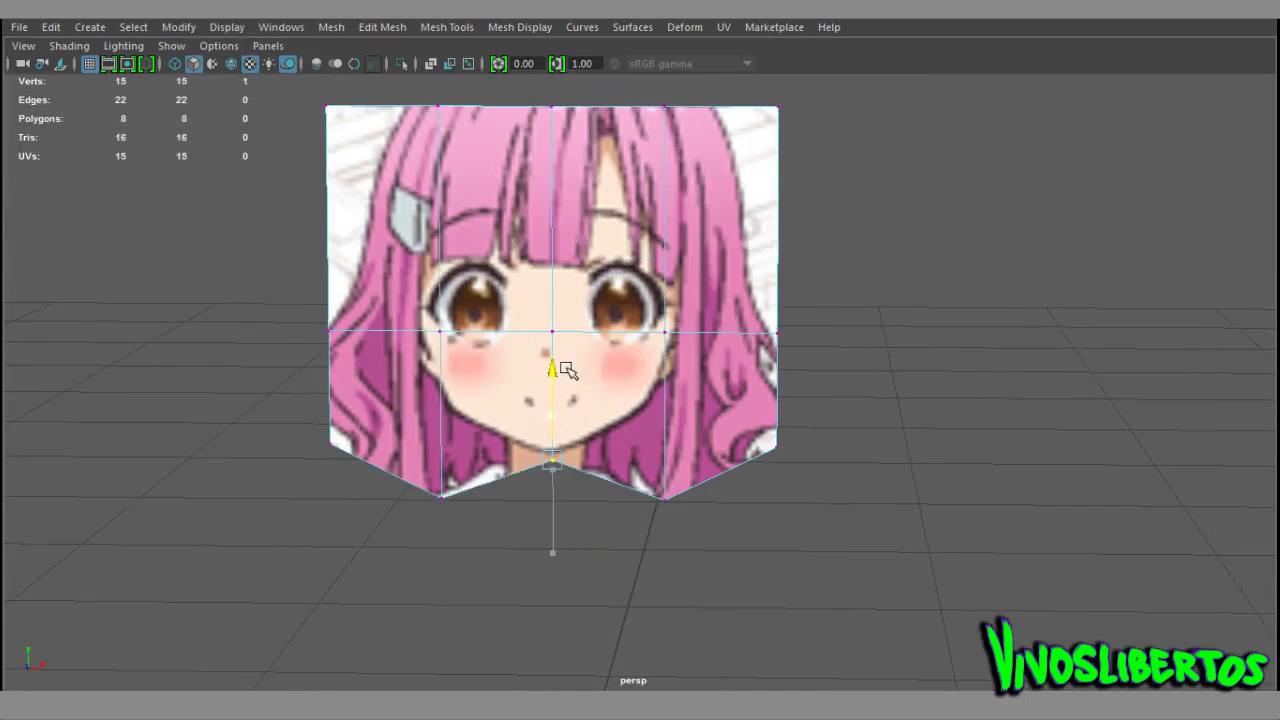
pyautogui.click(664, 499)
pyautogui.moveTo(669, 400); pyautogui.dragTo(658, 336)
# - Move the right vertex column inward, scale the outer column narrower, and lift the bottom corners
pyautogui.keyDown('alt'); pyautogui.moveTo(765, 292); pyautogui.dragTo(800, 390, button='middle'); pyautogui.keyUp('alt')
pyautogui.moveTo(666, 165); pyautogui.dragTo(750, 632)
pyautogui.moveTo(805, 357); pyautogui.dragTo(755, 362)
pyautogui.moveTo(871, 157); pyautogui.dragTo(776, 600)
pyautogui.press('r')
pyautogui.moveTo(899, 375)
pyautogui.mouseDown()
pyautogui.moveTo(814, 374)
pyautogui.moveTo(724, 494)
pyautogui.mouseUp()
pyautogui.press('w')
pyautogui.moveTo(762, 310)
pyautogui.mouseDown()
pyautogui.moveTo(771, 271)
pyautogui.moveTo(877, 391)
pyautogui.moveTo(886, 380)
pyautogui.moveTo(843, 334)
pyautogui.moveTo(694, 337)
pyautogui.mouseUp()
pyautogui.click(900, 386)
# - Extrude the lower band of faces and pull them outward
pyautogui.keyDown('alt'); pyautogui.moveTo(694, 337); pyautogui.dragTo(940, 351, button='right'); pyautogui.keyUp('alt')
pyautogui.click(880, 343)
pyautogui.keyDown('alt'); pyautogui.moveTo(797, 334); pyautogui.dragTo(814, 444); pyautogui.keyUp('alt')
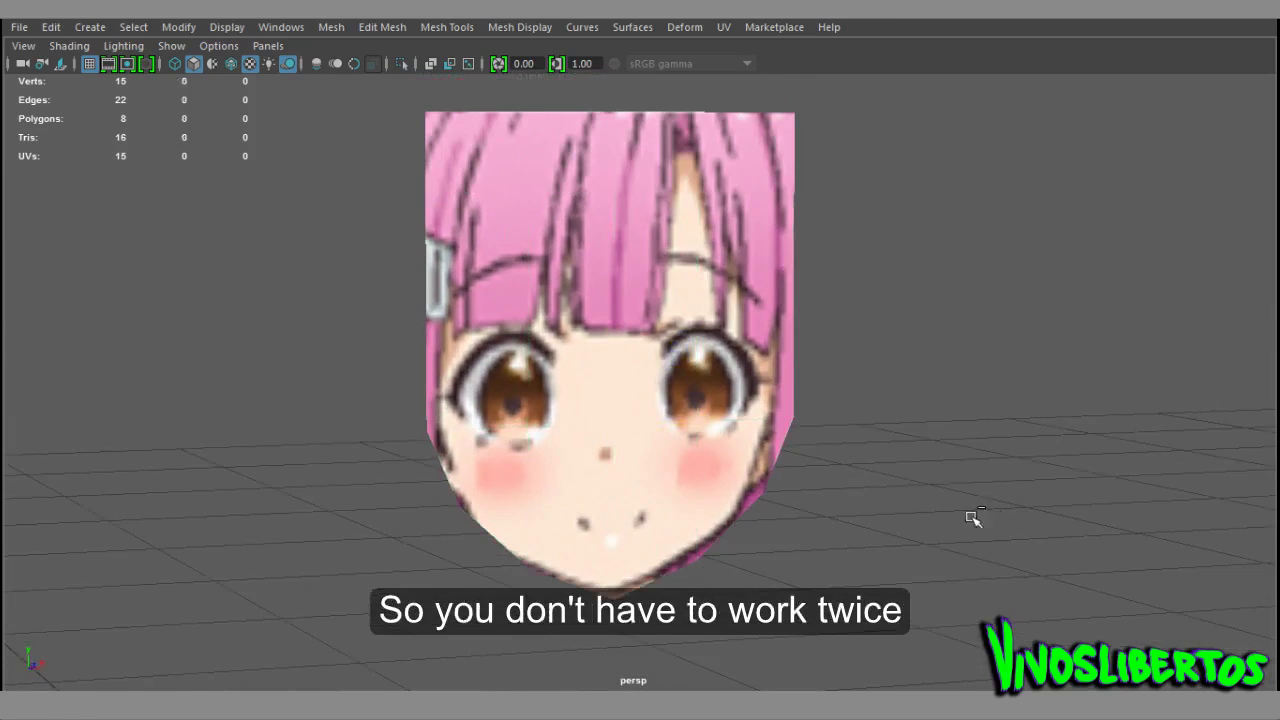
pyautogui.scroll(3, 760, 400)
pyautogui.moveTo(663, 225); pyautogui.dragTo(680, 278, button='right')
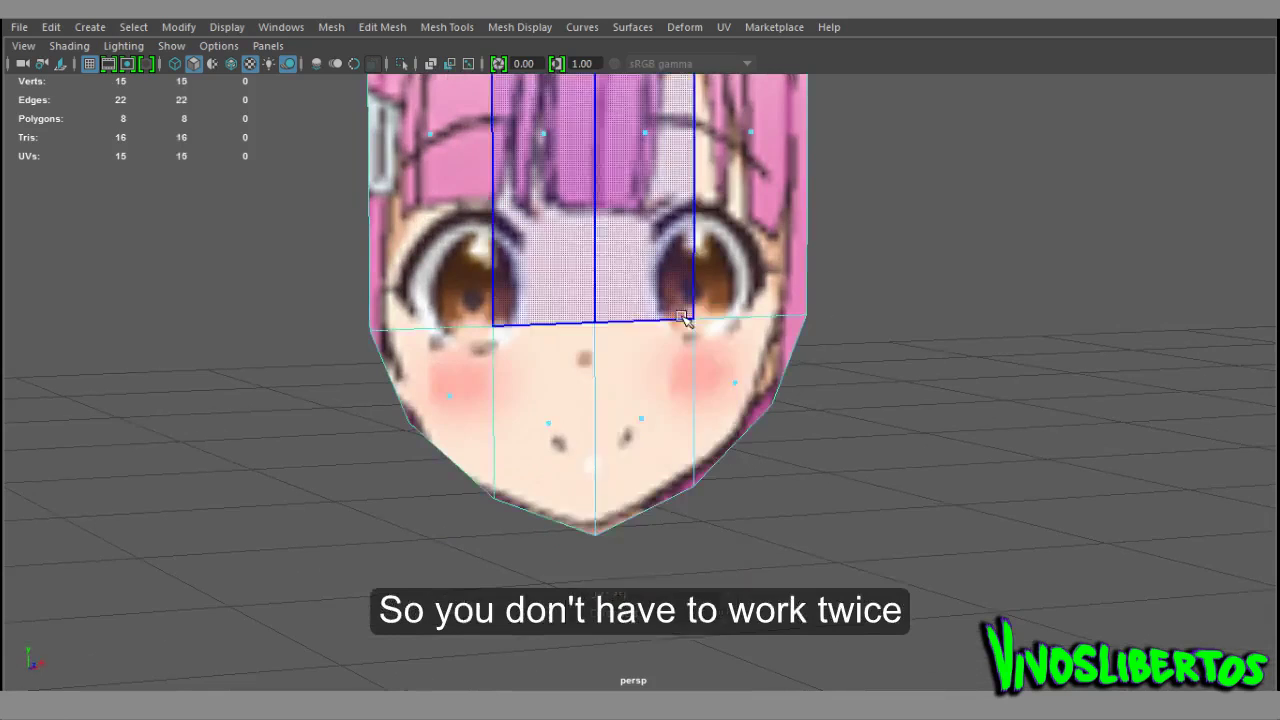
pyautogui.moveTo(683, 330); pyautogui.dragTo(634, 377)
pyautogui.keyDown('shift'); pyautogui.moveTo(634, 360); pyautogui.dragTo(629, 380, button='right'); pyautogui.keyUp('shift')
pyautogui.moveTo(620, 451)
pyautogui.mouseDown()
pyautogui.moveTo(690, 475)
pyautogui.moveTo(661, 477)
pyautogui.moveTo(801, 452)
pyautogui.mouseUp()
pyautogui.click(868, 455)
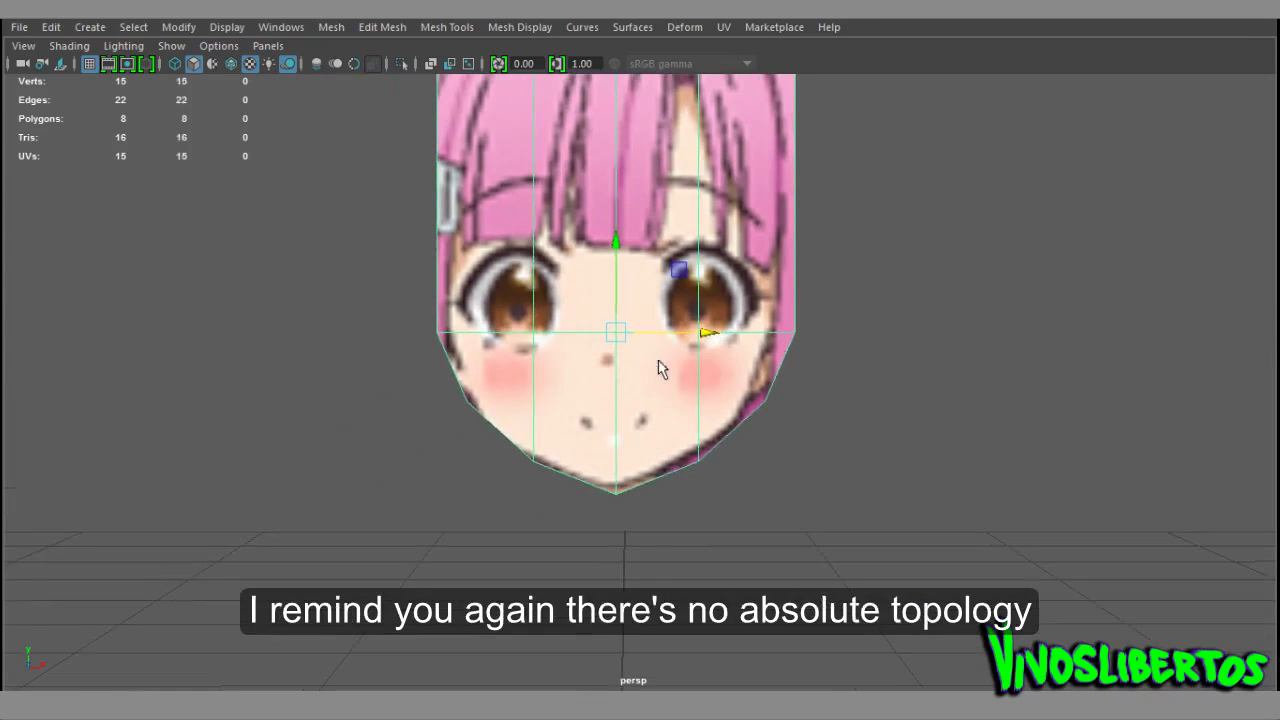
pyautogui.press('w')
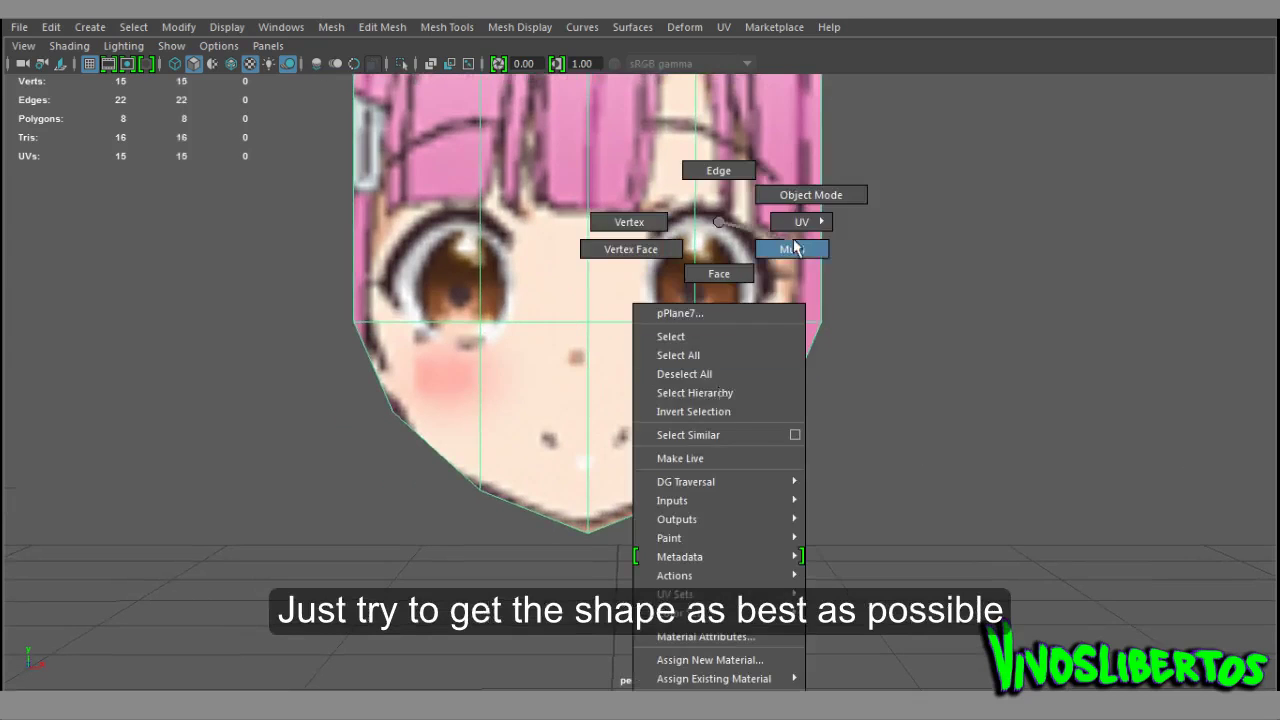
# - Select two edges on the cheek and bridge them with new faces
pyautogui.moveTo(714, 223); pyautogui.dragTo(714, 166, button='right')
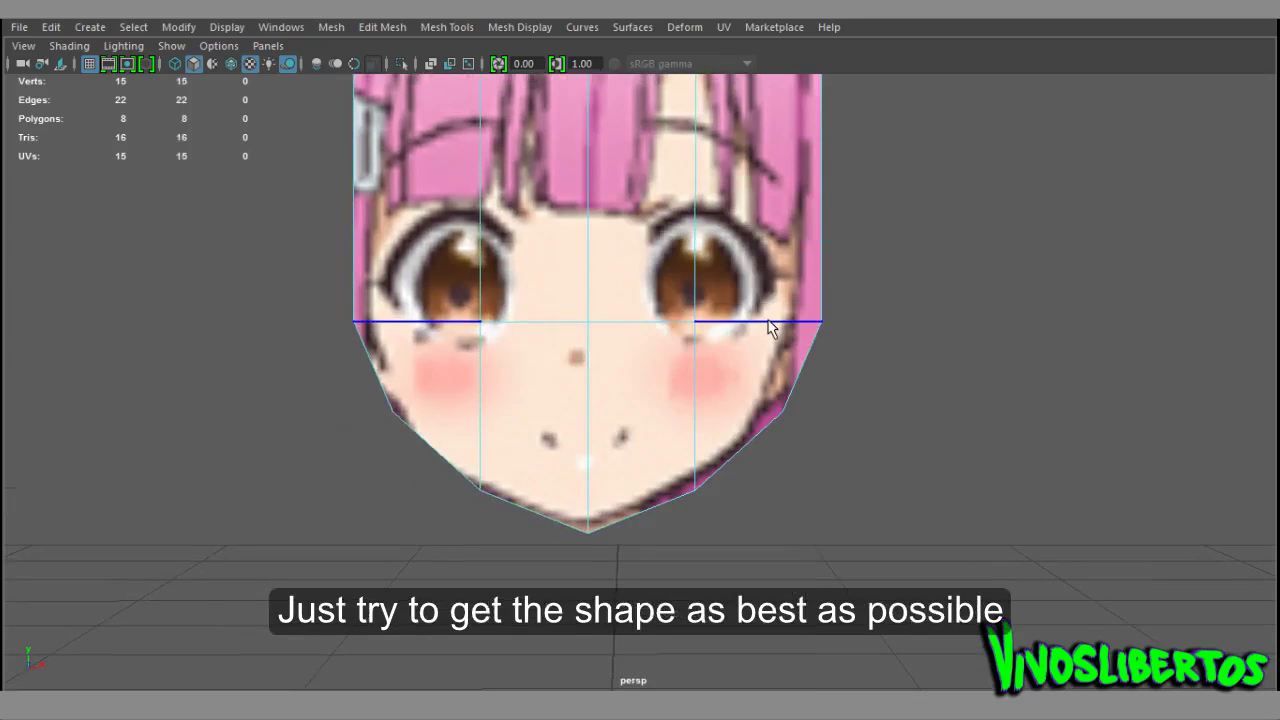
pyautogui.doubleClick(402, 322)
pyautogui.click(483, 418)
pyautogui.keyDown('shift'); pyautogui.moveTo(589, 371); pyautogui.dragTo(590, 428, button='right'); pyautogui.keyUp('shift')
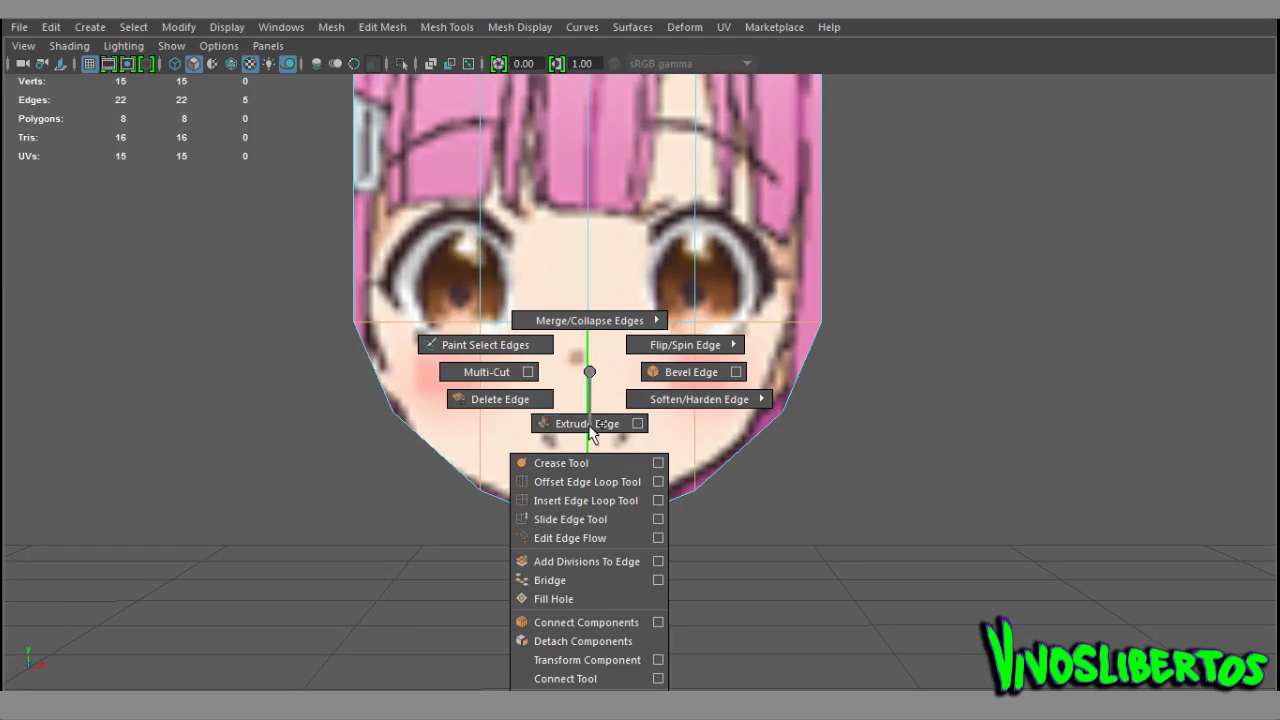
pyautogui.keyDown('shift'); pyautogui.moveTo(588, 582); pyautogui.dragTo(588, 582, button='right'); pyautogui.keyUp('shift')
pyautogui.moveTo(586, 623)
pyautogui.keyDown('alt'); pyautogui.mouseDown()
pyautogui.moveTo(663, 640)
pyautogui.moveTo(591, 409)
pyautogui.moveTo(704, 221)
pyautogui.mouseUp(); pyautogui.keyUp('alt')
# - Switch to multi-component selection, turn off smooth preview, and select two edges of the face
pyautogui.moveTo(704, 221); pyautogui.dragTo(704, 462, button='right')
pyautogui.click(775, 271)
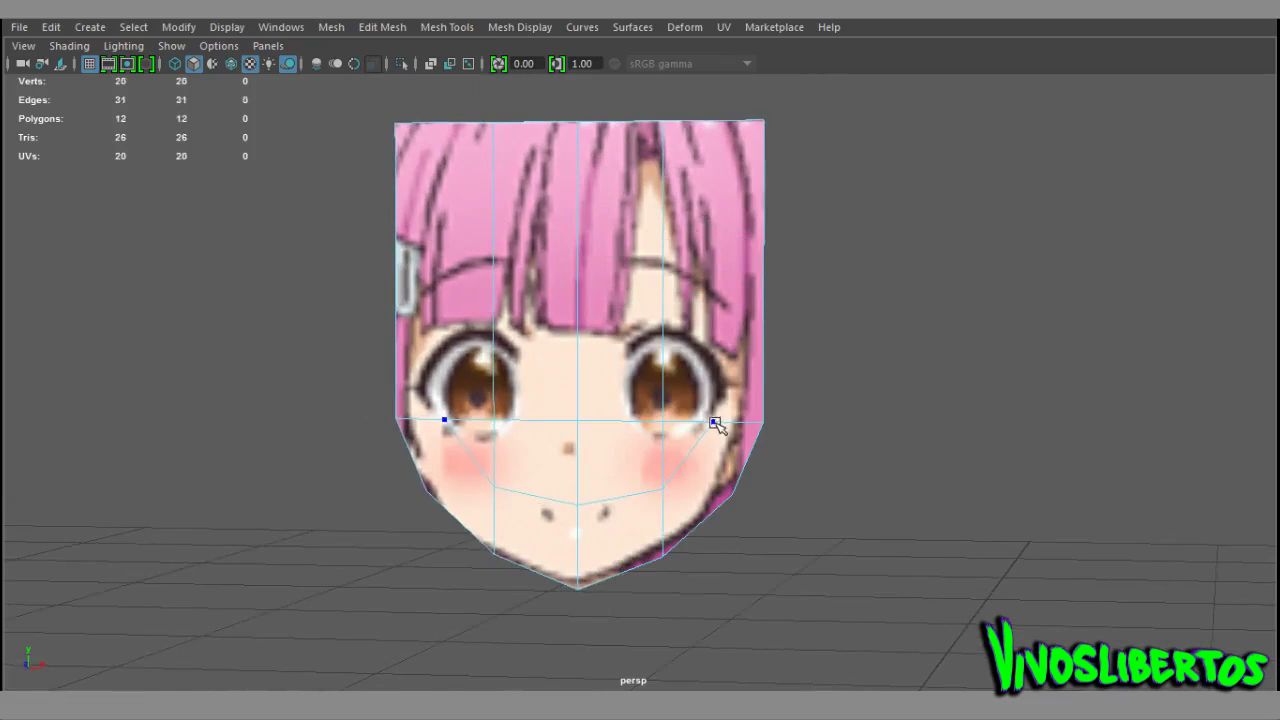
pyautogui.moveTo(860, 305)
pyautogui.keyDown('alt'); pyautogui.mouseDown()
pyautogui.moveTo(883, 366)
pyautogui.moveTo(884, 310)
pyautogui.moveTo(714, 346)
pyautogui.mouseUp(); pyautogui.keyUp('alt')
pyautogui.click(884, 311)
pyautogui.press('1')
pyautogui.moveTo(595, 225); pyautogui.dragTo(600, 175, button='right')
pyautogui.doubleClick(614, 399)
pyautogui.moveTo(614, 399)
pyautogui.keyDown('alt'); pyautogui.mouseDown()
pyautogui.moveTo(792, 417)
pyautogui.moveTo(615, 408)
pyautogui.moveTo(650, 502)
pyautogui.mouseUp(); pyautogui.keyUp('alt')
pyautogui.moveTo(686, 437)
pyautogui.keyDown('alt'); pyautogui.mouseDown()
pyautogui.moveTo(551, 357)
pyautogui.moveTo(600, 320)
pyautogui.mouseUp(); pyautogui.keyUp('alt')
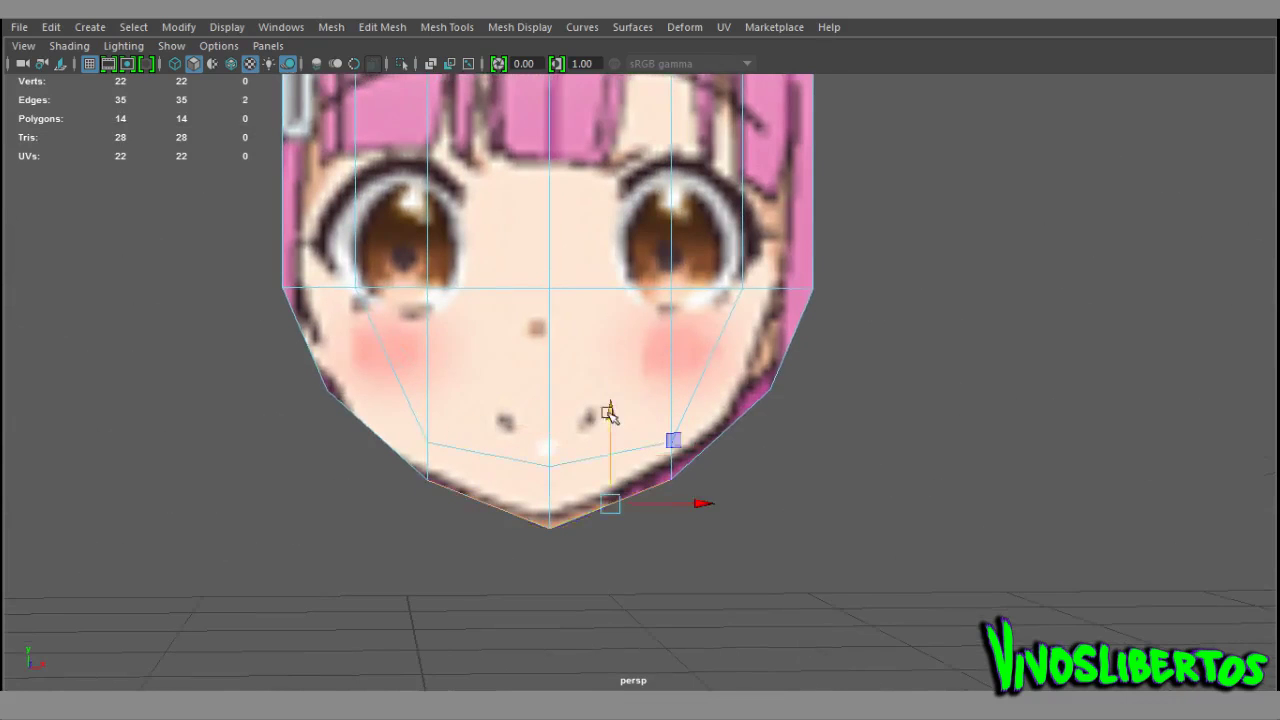
pyautogui.keyDown('alt'); pyautogui.moveTo(638, 455); pyautogui.dragTo(763, 517); pyautogui.keyUp('alt')
# - Select faces on the lower face, then return to object mode and frame the head mesh
pyautogui.moveTo(583, 228); pyautogui.dragTo(119, 203, button='right')
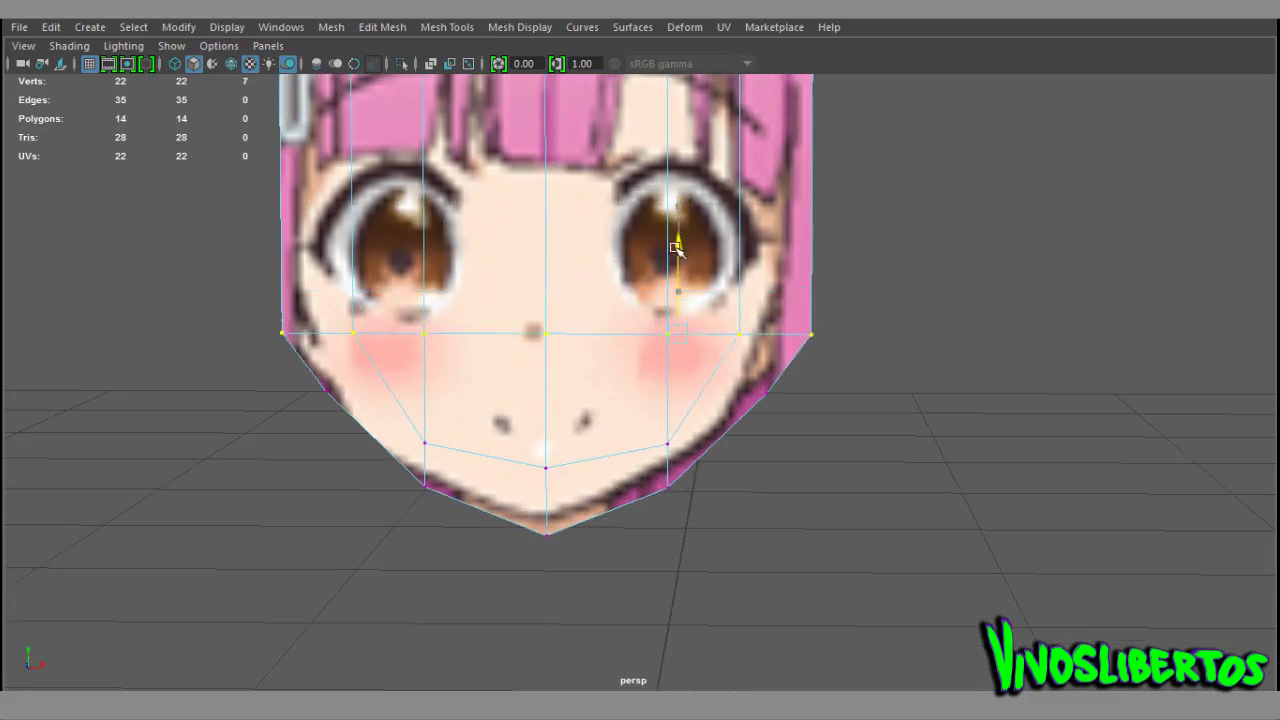
pyautogui.scroll(2, 600, 305)
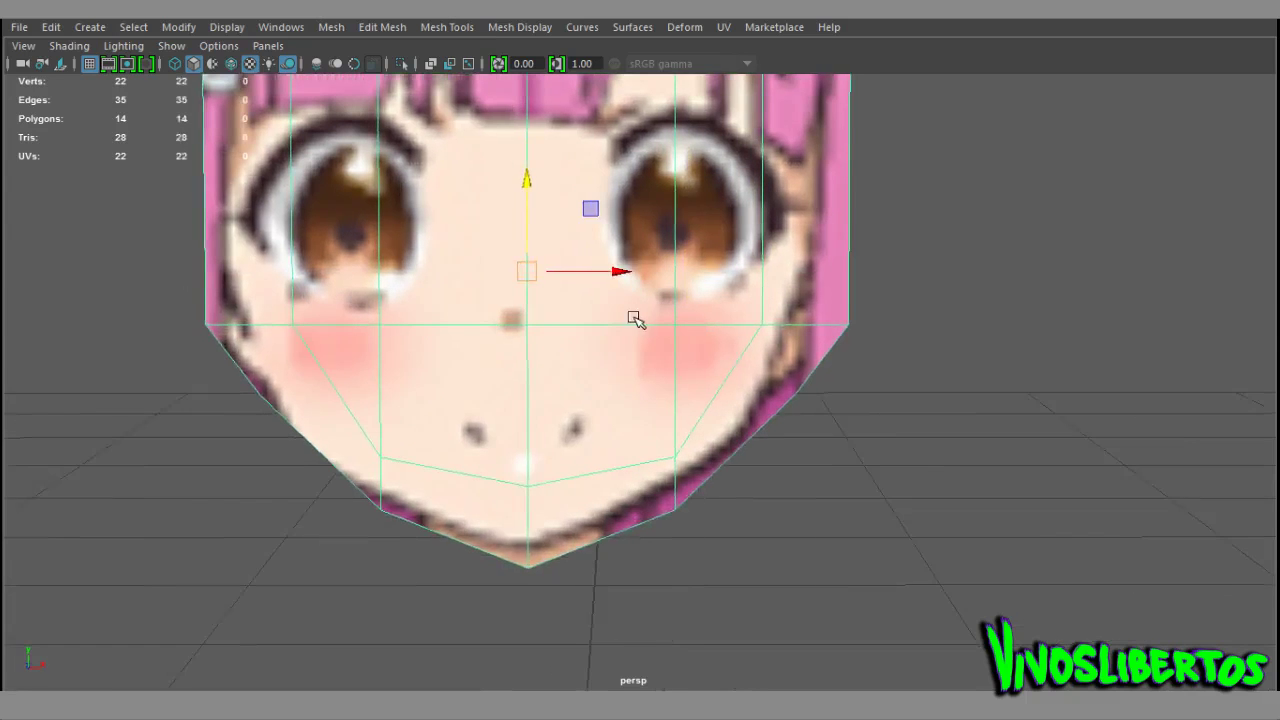
pyautogui.moveTo(594, 221); pyautogui.dragTo(597, 323, button='right')
pyautogui.moveTo(596, 191); pyautogui.dragTo(590, 268, button='right')
pyautogui.click(586, 366)
pyautogui.moveTo(586, 366)
pyautogui.keyDown('alt'); pyautogui.mouseDown()
pyautogui.moveTo(751, 434)
pyautogui.moveTo(457, 417)
pyautogui.moveTo(657, 426)
pyautogui.mouseUp(); pyautogui.keyUp('alt')
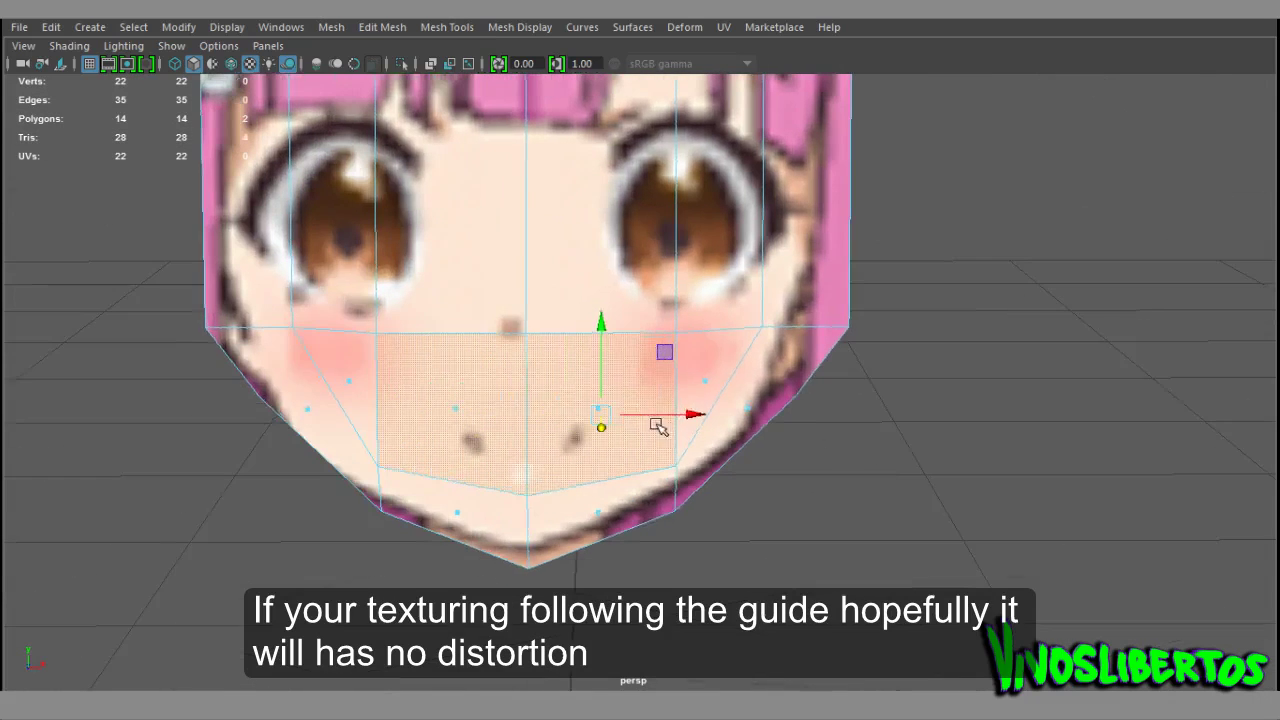
pyautogui.press('F8')
pyautogui.click(783, 358)
pyautogui.click(783, 358)
pyautogui.press('f')
pyautogui.keyDown('shift'); pyautogui.moveTo(671, 223); pyautogui.dragTo(633, 289, button='right'); pyautogui.keyUp('shift')
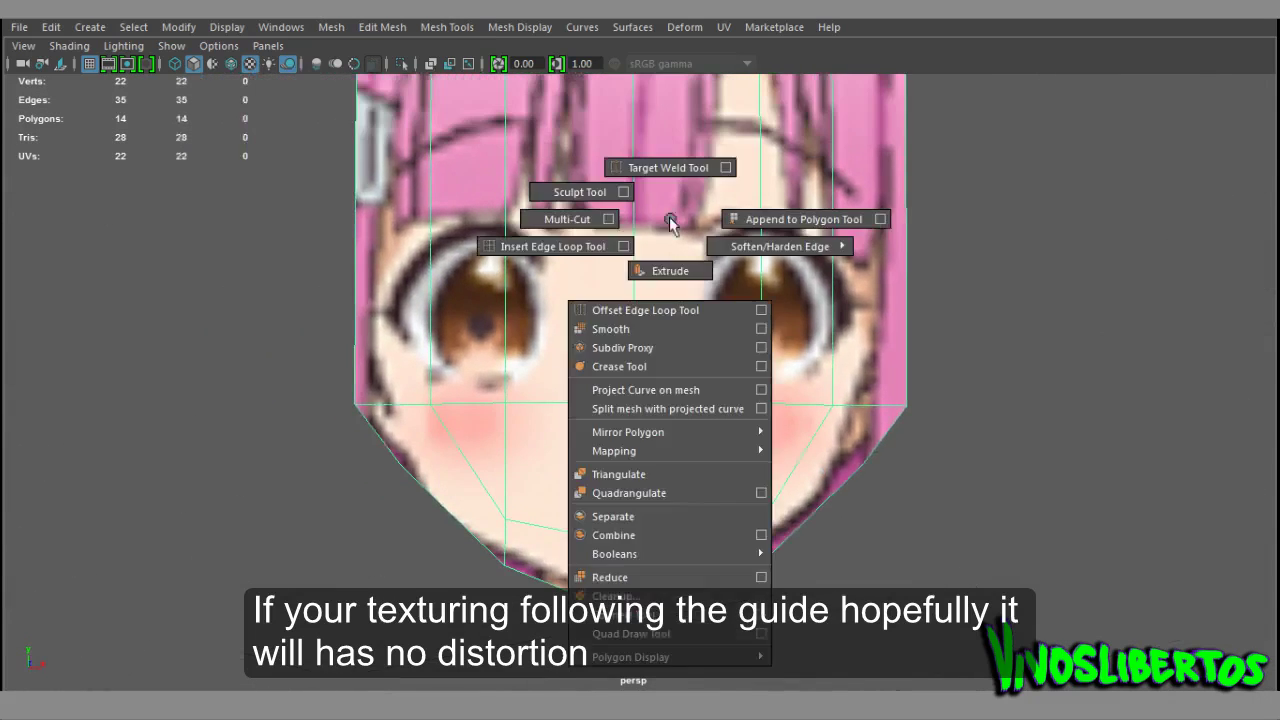
pyautogui.moveTo(638, 338)
pyautogui.keyDown('alt'); pyautogui.mouseDown()
pyautogui.moveTo(731, 360)
pyautogui.moveTo(634, 331)
pyautogui.moveTo(500, 334)
pyautogui.moveTo(567, 215)
pyautogui.mouseUp(); pyautogui.keyUp('alt')
pyautogui.rightClick(567, 215)
# - Select two edges of the face and move them with the Move tool
pyautogui.click(477, 212)
pyautogui.keyDown('alt'); pyautogui.moveTo(477, 212); pyautogui.dragTo(480, 277); pyautogui.keyUp('alt')
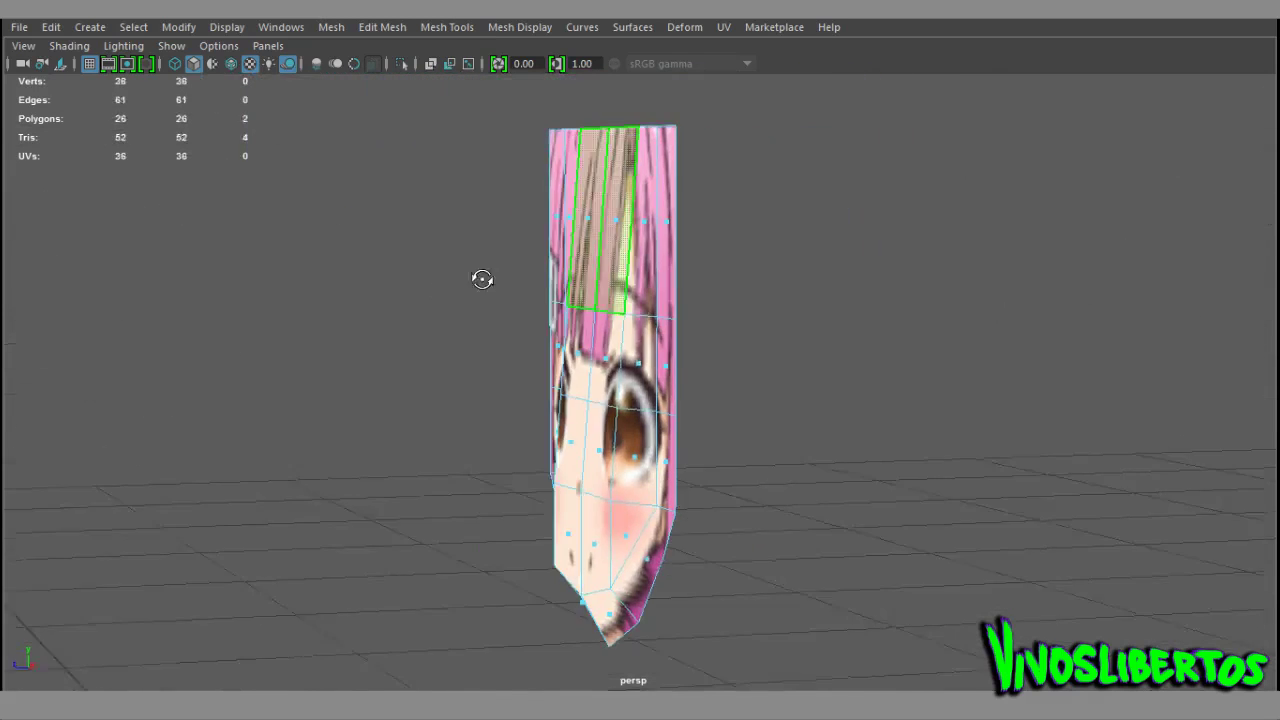
pyautogui.moveTo(487, 358)
pyautogui.keyDown('alt'); pyautogui.mouseDown()
pyautogui.moveTo(700, 380)
pyautogui.moveTo(776, 412)
pyautogui.moveTo(706, 349)
pyautogui.moveTo(691, 457)
pyautogui.mouseUp(); pyautogui.keyUp('alt')
pyautogui.keyDown('shift'); pyautogui.click(776, 412); pyautogui.keyUp('shift')
pyautogui.press('w')
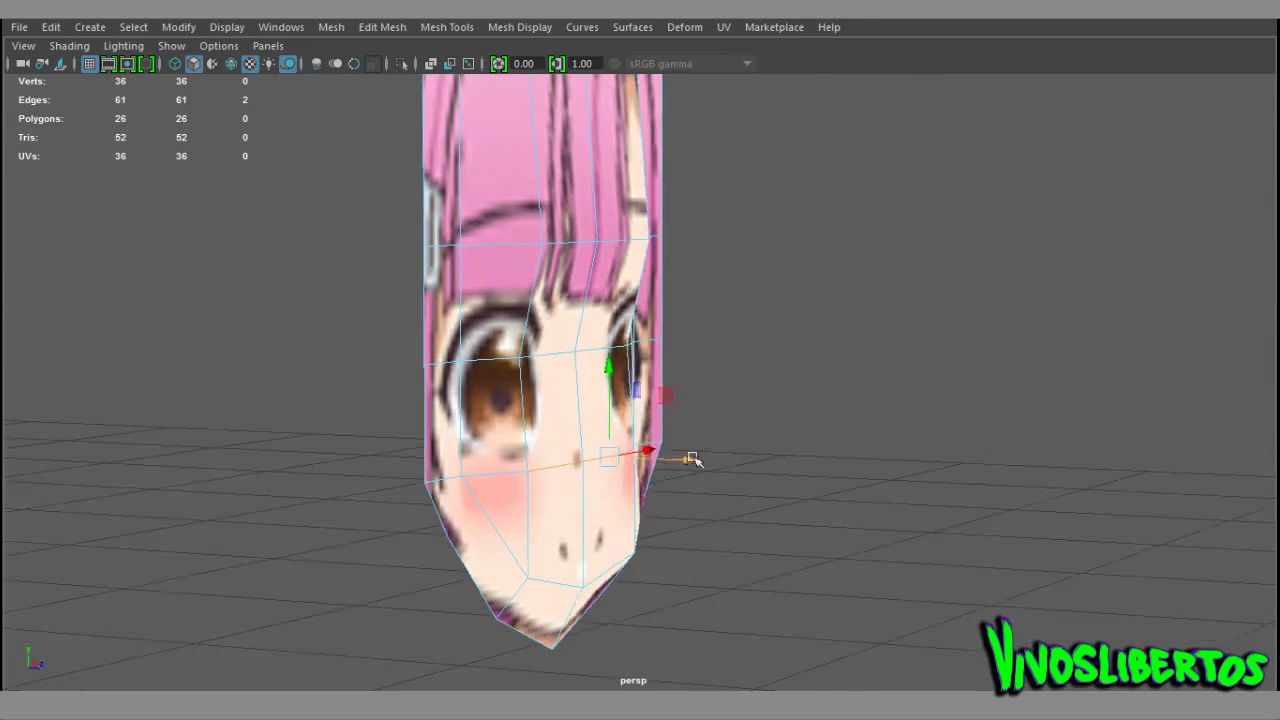
pyautogui.scroll(3, 605, 467)
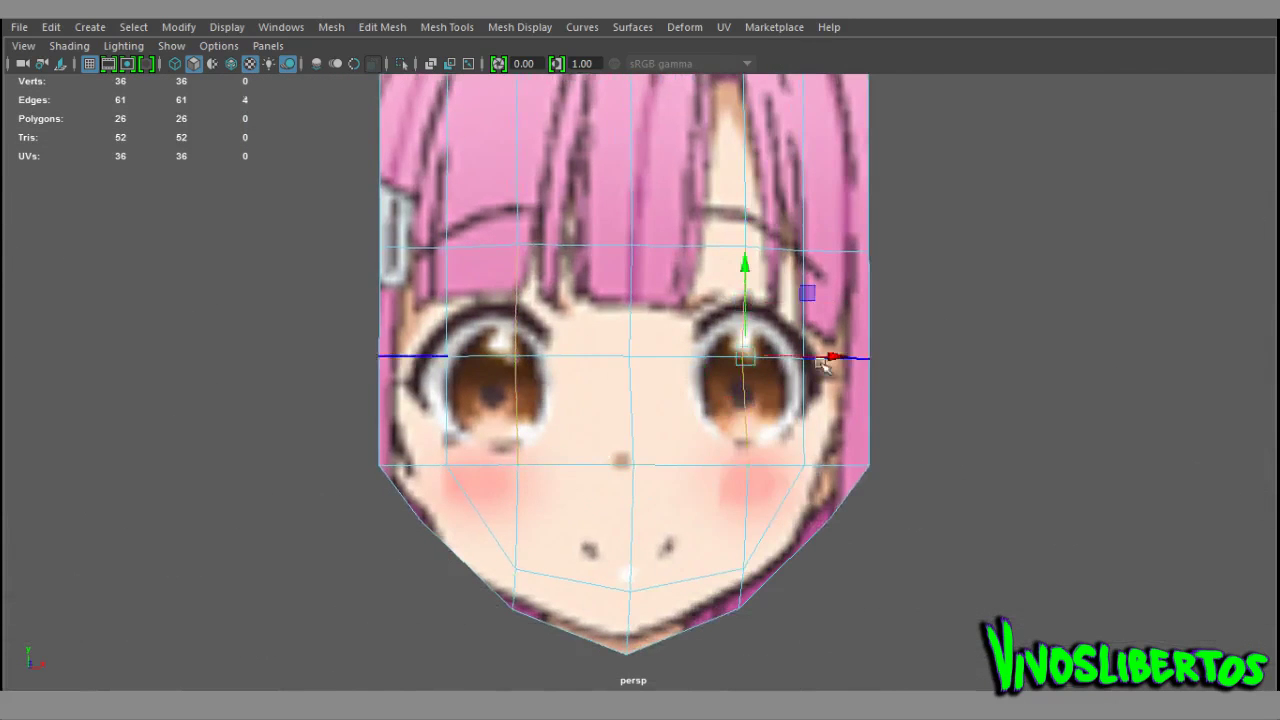
pyautogui.scroll(-2, 768, 372)
pyautogui.moveTo(763, 386)
pyautogui.keyDown('alt'); pyautogui.mouseDown()
pyautogui.moveTo(706, 443)
pyautogui.moveTo(900, 435)
pyautogui.mouseUp(); pyautogui.keyUp('alt')
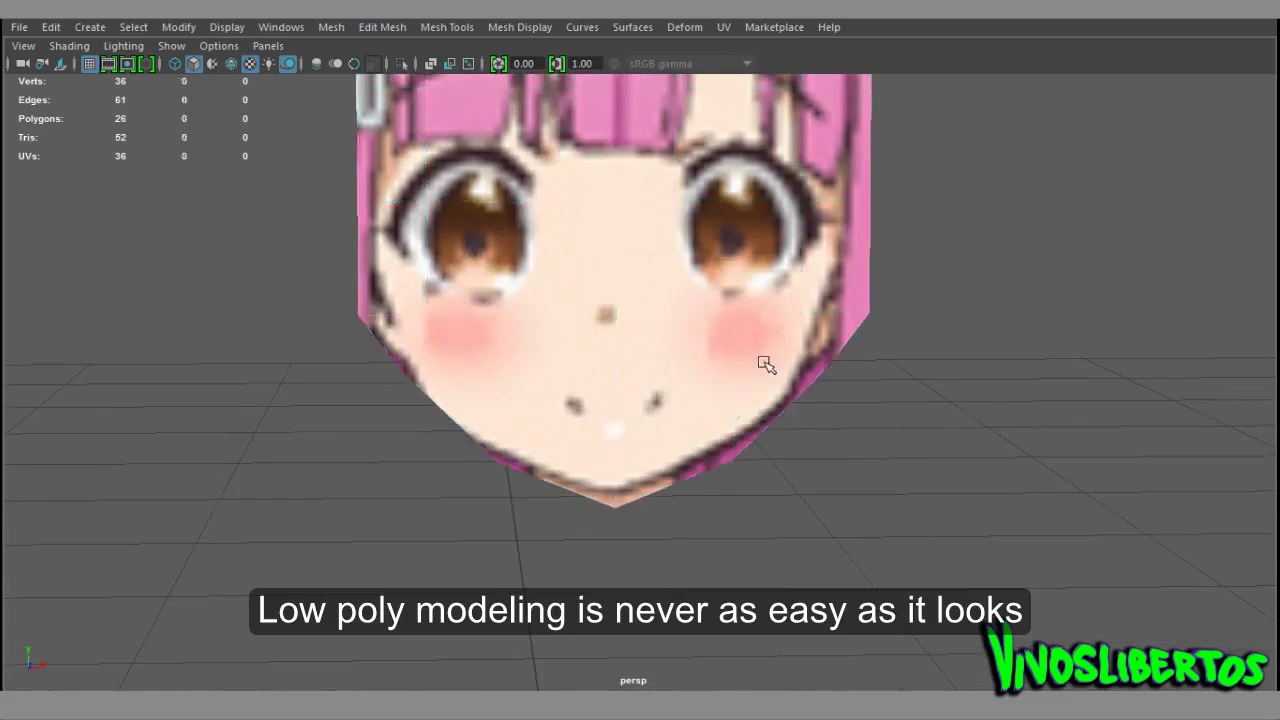
# - Insert an edge loop across the lower face and adjust the vertex at the face's right edge
pyautogui.keyDown('shift'); pyautogui.moveTo(620, 246); pyautogui.dragTo(537, 249, button='right'); pyautogui.keyUp('shift')
pyautogui.keyDown('ctrl'); pyautogui.click(620, 377); pyautogui.keyUp('ctrl')
pyautogui.moveTo(620, 377)
pyautogui.keyDown('alt'); pyautogui.mouseDown()
pyautogui.moveTo(650, 388)
pyautogui.moveTo(578, 443)
pyautogui.mouseUp(); pyautogui.keyUp('alt')
pyautogui.moveTo(590, 368)
pyautogui.keyDown('alt'); pyautogui.mouseDown()
pyautogui.moveTo(586, 380)
pyautogui.moveTo(643, 394)
pyautogui.mouseUp(); pyautogui.keyUp('alt')
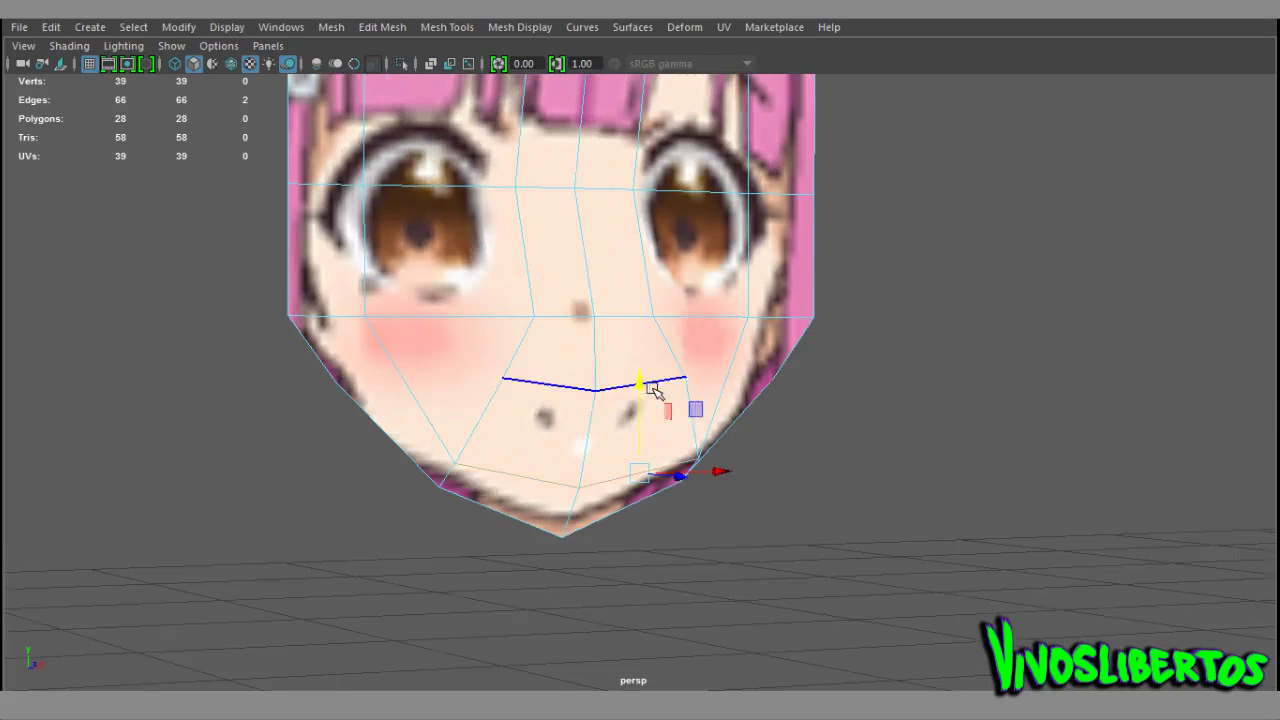
pyautogui.moveTo(639, 221); pyautogui.dragTo(588, 255, button='right')
pyautogui.keyDown('alt'); pyautogui.moveTo(771, 303); pyautogui.dragTo(797, 450, button='middle'); pyautogui.keyUp('alt')
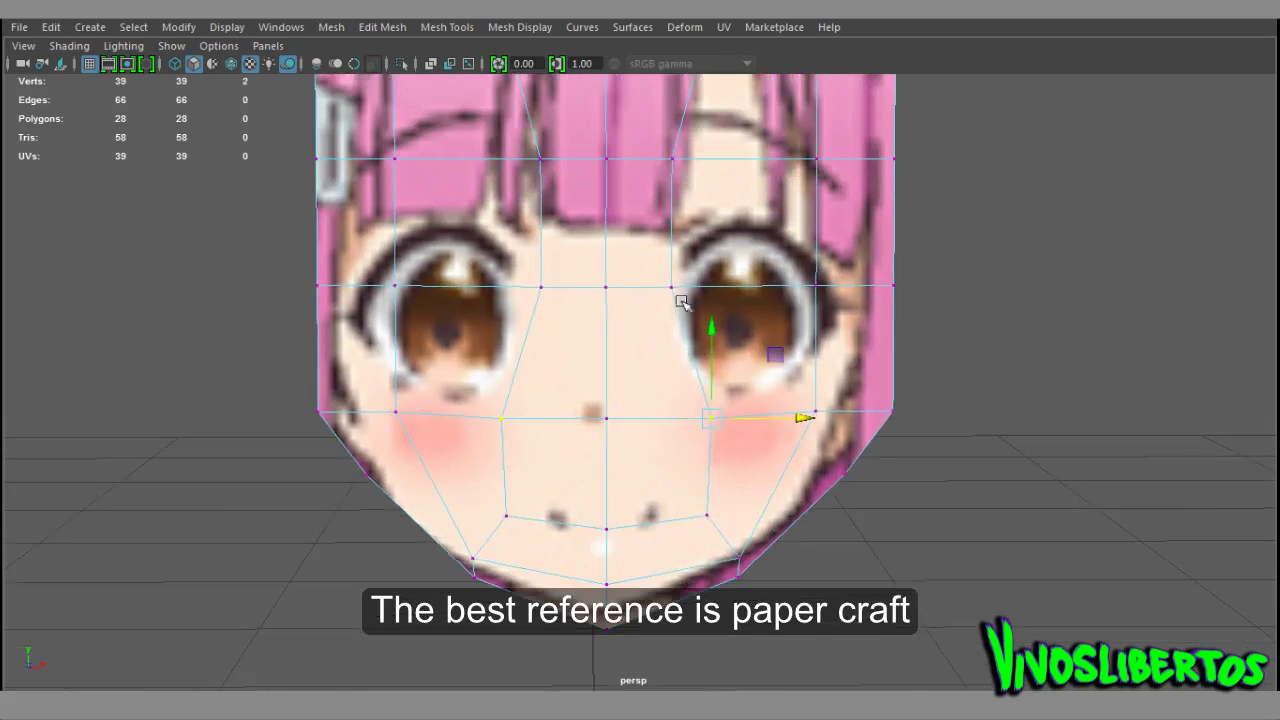
pyautogui.keyDown('alt'); pyautogui.moveTo(758, 160); pyautogui.dragTo(928, 286); pyautogui.keyUp('alt')
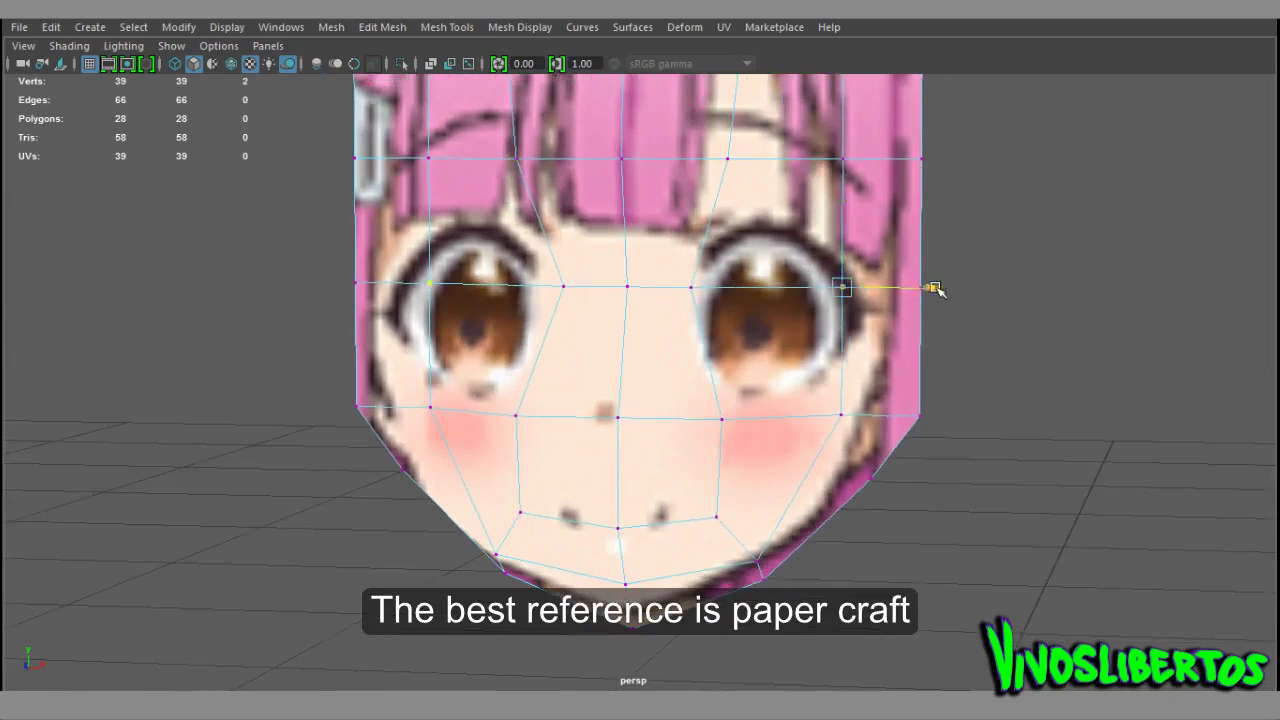
pyautogui.moveTo(1000, 416)
pyautogui.keyDown('alt'); pyautogui.mouseDown()
pyautogui.moveTo(780, 380)
pyautogui.moveTo(680, 423)
pyautogui.moveTo(846, 371)
pyautogui.mouseUp(); pyautogui.keyUp('alt')
pyautogui.click(888, 177)
pyautogui.moveTo(888, 177)
pyautogui.keyDown('alt'); pyautogui.mouseDown()
pyautogui.moveTo(900, 357)
pyautogui.moveTo(860, 420)
pyautogui.moveTo(977, 403)
pyautogui.moveTo(820, 517)
pyautogui.moveTo(834, 509)
pyautogui.moveTo(765, 437)
pyautogui.moveTo(886, 443)
pyautogui.moveTo(643, 378)
pyautogui.moveTo(834, 309)
pyautogui.moveTo(743, 251)
pyautogui.moveTo(879, 325)
pyautogui.moveTo(890, 304)
pyautogui.mouseUp(); pyautogui.keyUp('alt')
# - Check the smoothed preview, return to low-poly view, and select edges in the hair area
pyautogui.press('3')
pyautogui.moveTo(752, 343); pyautogui.dragTo(829, 357, button='right')
pyautogui.press('1')
pyautogui.keyDown('alt'); pyautogui.moveTo(829, 357); pyautogui.dragTo(957, 323); pyautogui.keyUp('alt')
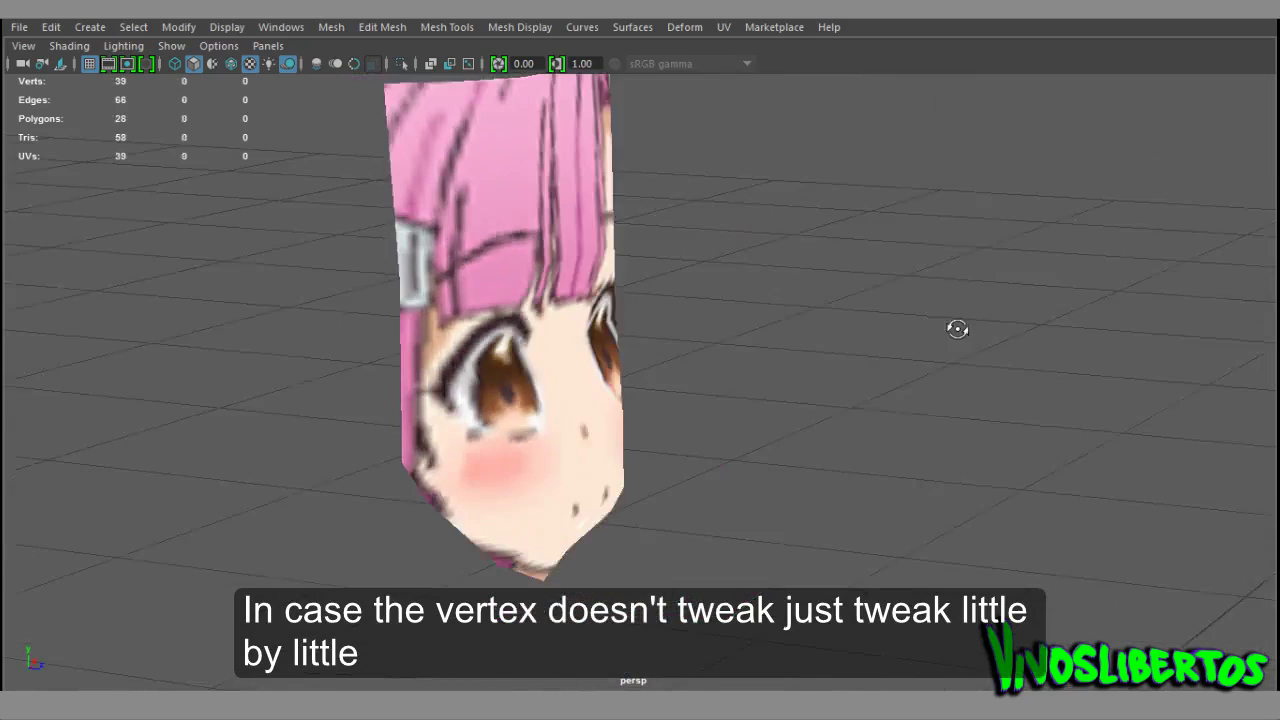
pyautogui.click(586, 306)
pyautogui.moveTo(586, 306)
pyautogui.keyDown('alt'); pyautogui.mouseDown()
pyautogui.moveTo(778, 368)
pyautogui.moveTo(586, 229)
pyautogui.mouseUp(); pyautogui.keyUp('alt')
pyautogui.moveTo(586, 229); pyautogui.dragTo(497, 220, button='right')
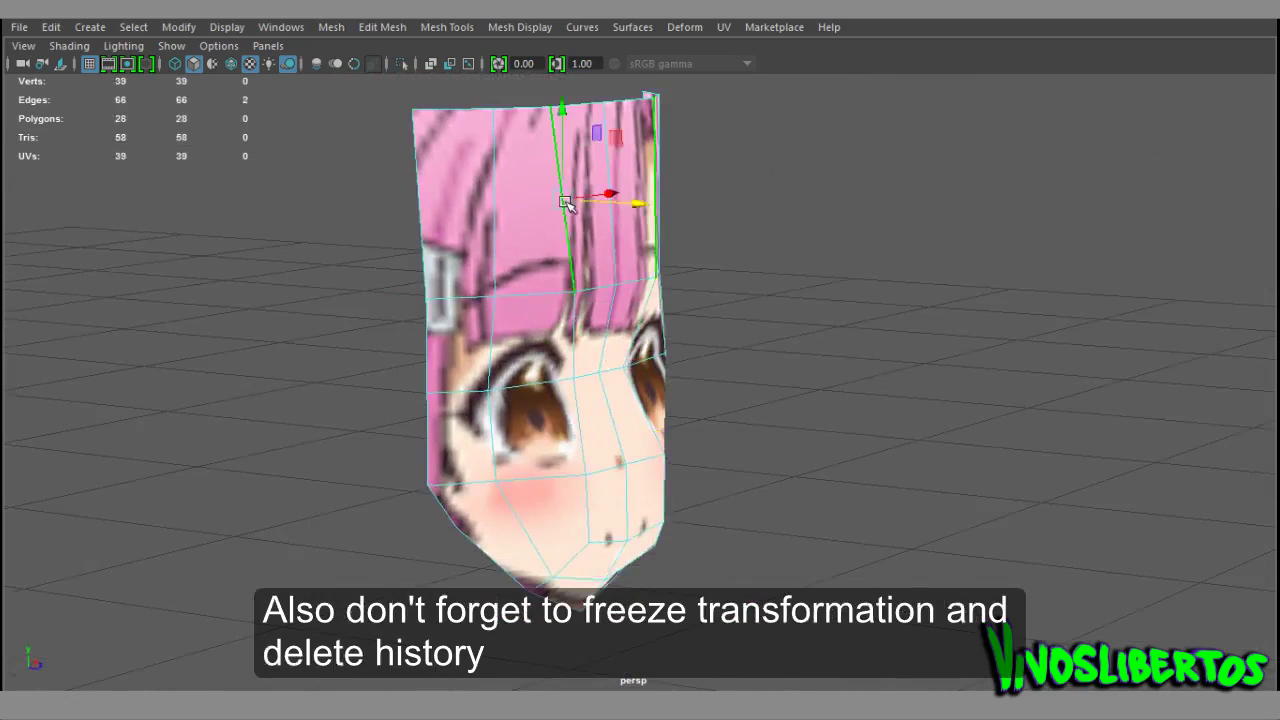
pyautogui.keyDown('alt'); pyautogui.moveTo(497, 220); pyautogui.dragTo(675, 345); pyautogui.keyUp('alt')
pyautogui.moveTo(722, 405)
pyautogui.keyDown('alt'); pyautogui.mouseDown()
pyautogui.moveTo(566, 377)
pyautogui.moveTo(737, 457)
pyautogui.moveTo(654, 429)
pyautogui.moveTo(705, 281)
pyautogui.mouseUp(); pyautogui.keyUp('alt')
# - Insert another edge loop through the face, then isolate the head mesh in side view
pyautogui.keyDown('shift'); pyautogui.moveTo(614, 255); pyautogui.dragTo(543, 249, button='right'); pyautogui.keyUp('shift')
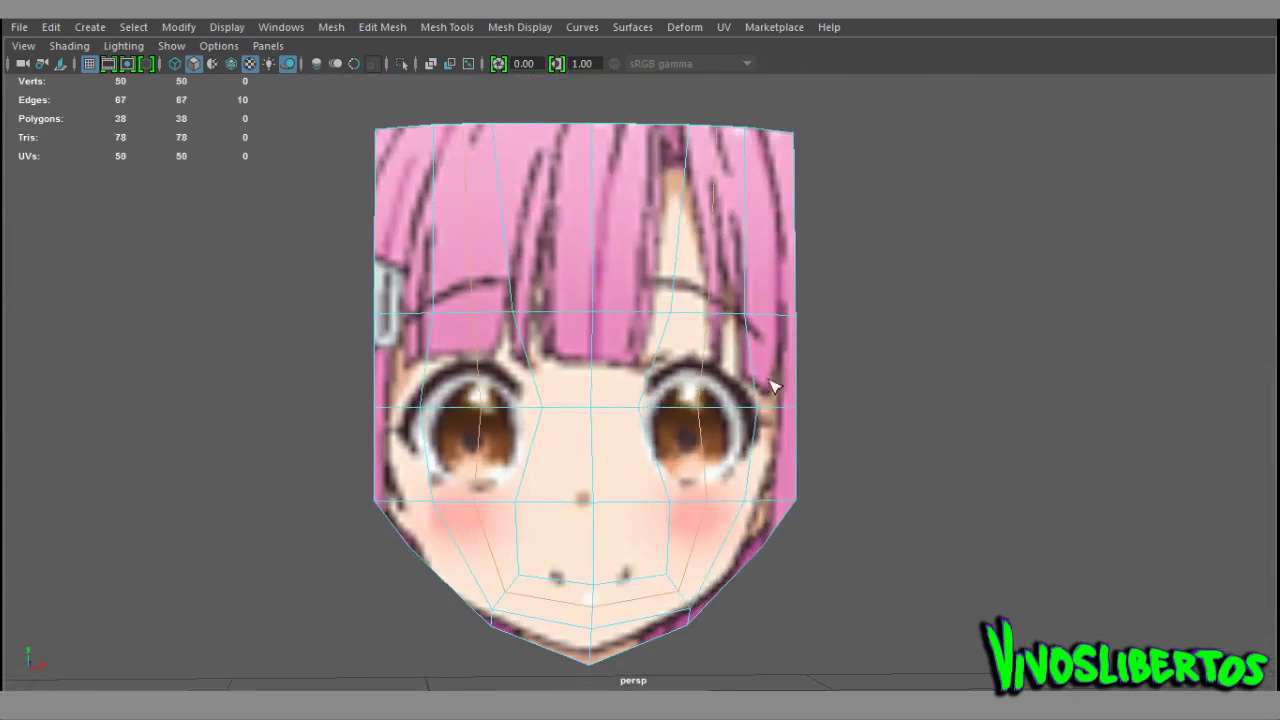
pyautogui.click(690, 408)
pyautogui.keyDown('alt'); pyautogui.moveTo(888, 436); pyautogui.dragTo(722, 445); pyautogui.keyUp('alt')
pyautogui.hotkey('ctrl', '1')
pyautogui.moveTo(858, 467); pyautogui.dragTo(916, 503)
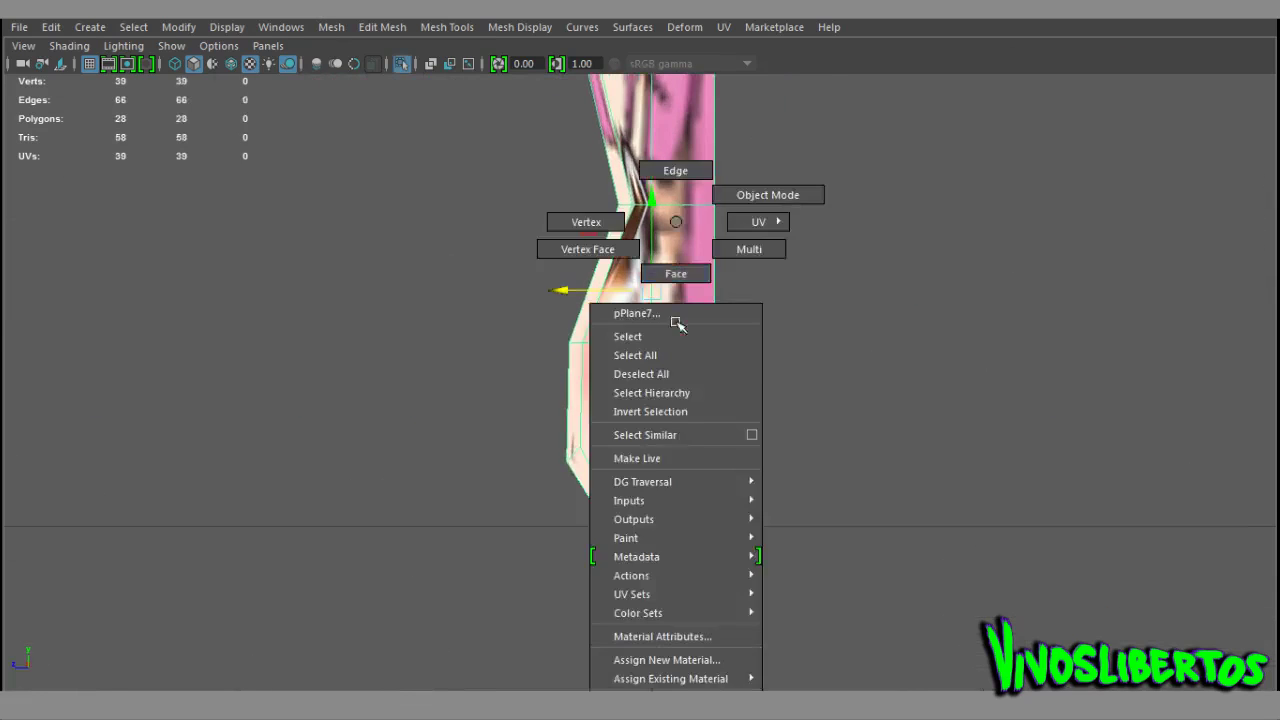
# - Select the areas under the eyes, the cheeks, and the mouth corners on both sides
pyautogui.rightClick(622, 222)
pyautogui.click(609, 492)
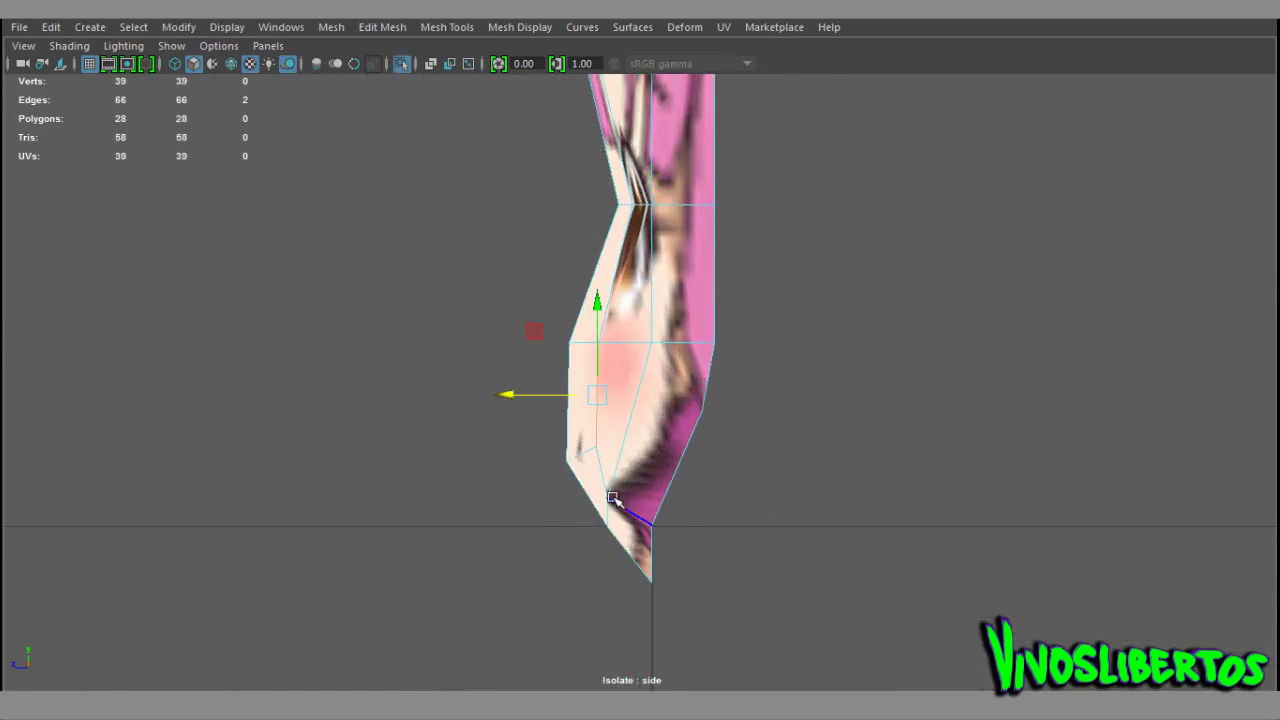
pyautogui.press('space')
pyautogui.press('space')
pyautogui.click(629, 334)
pyautogui.moveTo(604, 222); pyautogui.dragTo(645, 287, button='right')
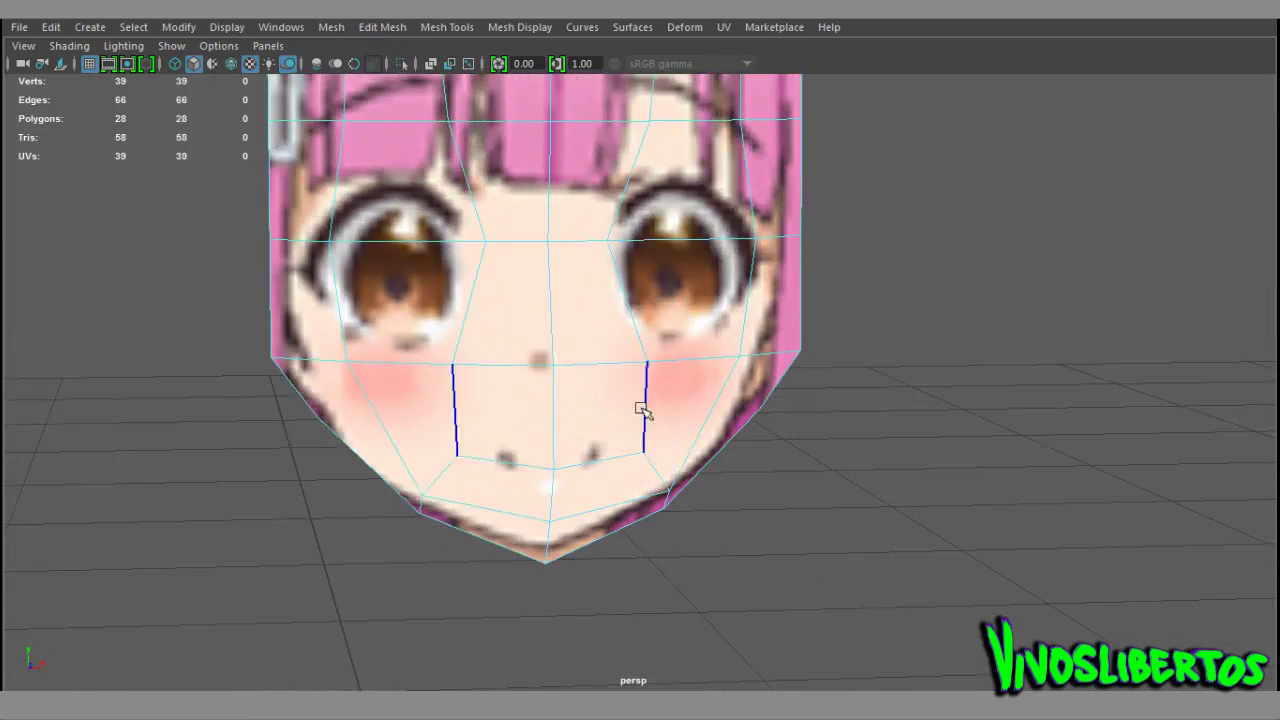
pyautogui.scroll(3, 709, 360)
pyautogui.click(748, 286)
pyautogui.click(706, 360)
pyautogui.click(663, 429)
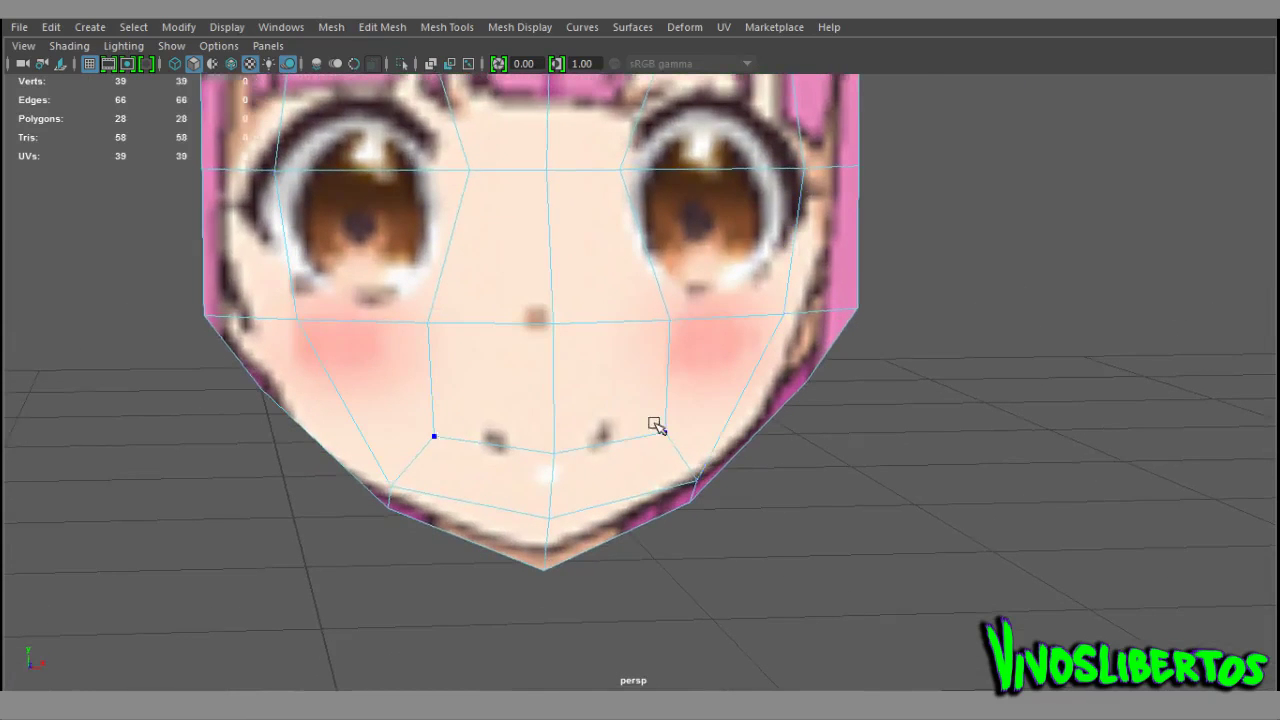
pyautogui.press('F8')
pyautogui.scroll(2, 770, 302)
pyautogui.keyDown('alt'); pyautogui.moveTo(613, 221); pyautogui.dragTo(726, 363); pyautogui.keyUp('alt')
pyautogui.click(708, 373)
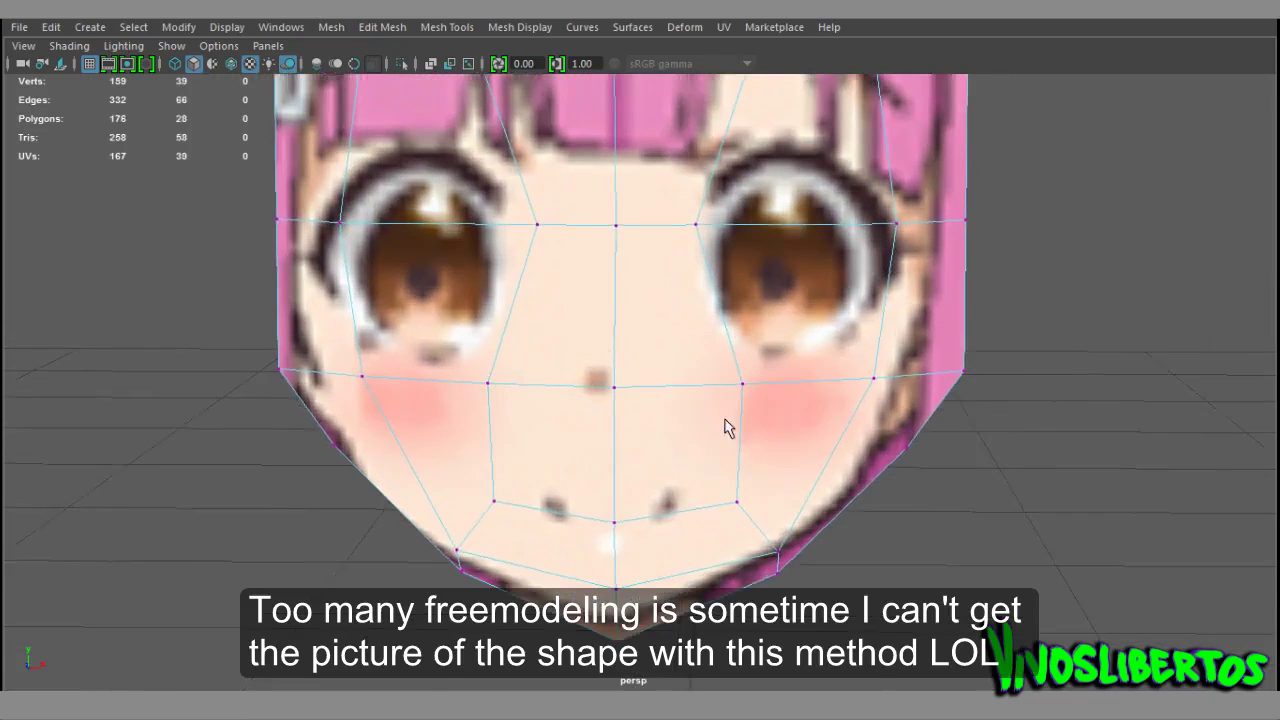
# - Add an edge loop along the nose line and Multi-Cut V-shaped edges beneath it
pyautogui.keyDown('shift'); pyautogui.moveTo(643, 209); pyautogui.dragTo(509, 237, button='right'); pyautogui.keyUp('shift')
pyautogui.click(640, 290)
pyautogui.moveTo(640, 290)
pyautogui.keyDown('alt'); pyautogui.mouseDown()
pyautogui.moveTo(664, 361)
pyautogui.moveTo(600, 363)
pyautogui.mouseUp(); pyautogui.keyUp('alt')
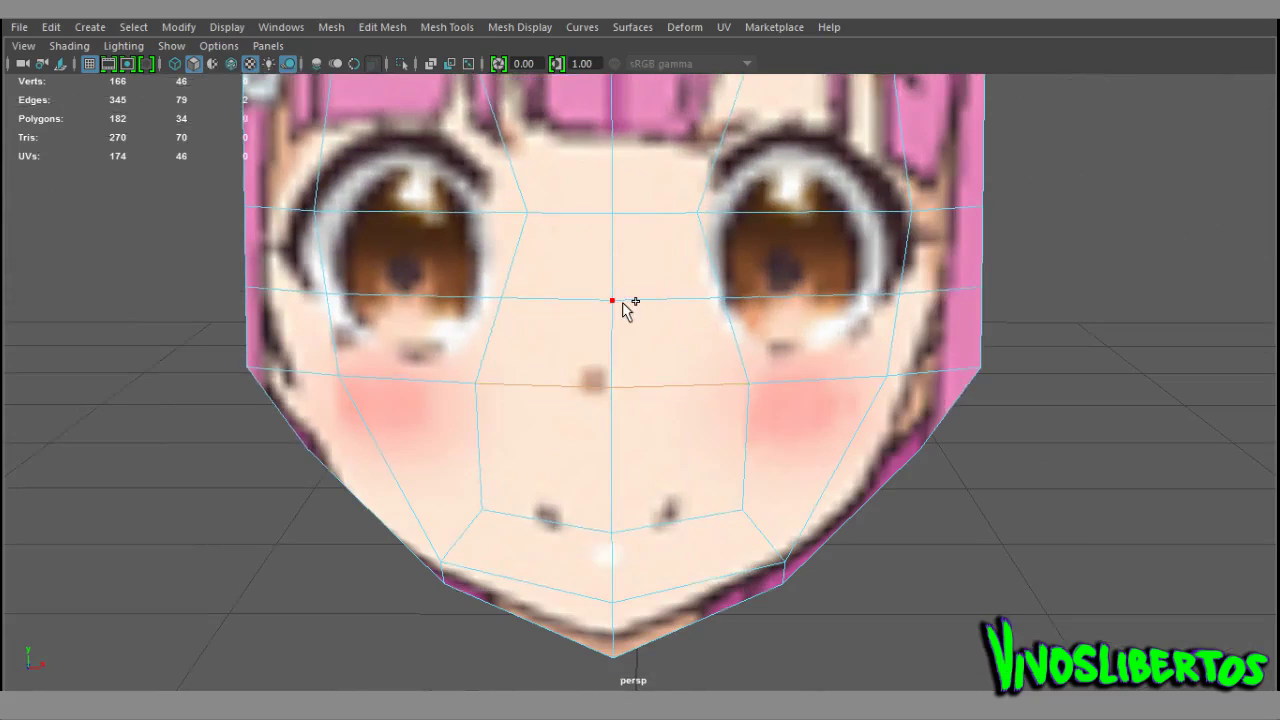
pyautogui.keyDown('shift'); pyautogui.moveTo(608, 366); pyautogui.dragTo(694, 400, button='right'); pyautogui.keyUp('shift')
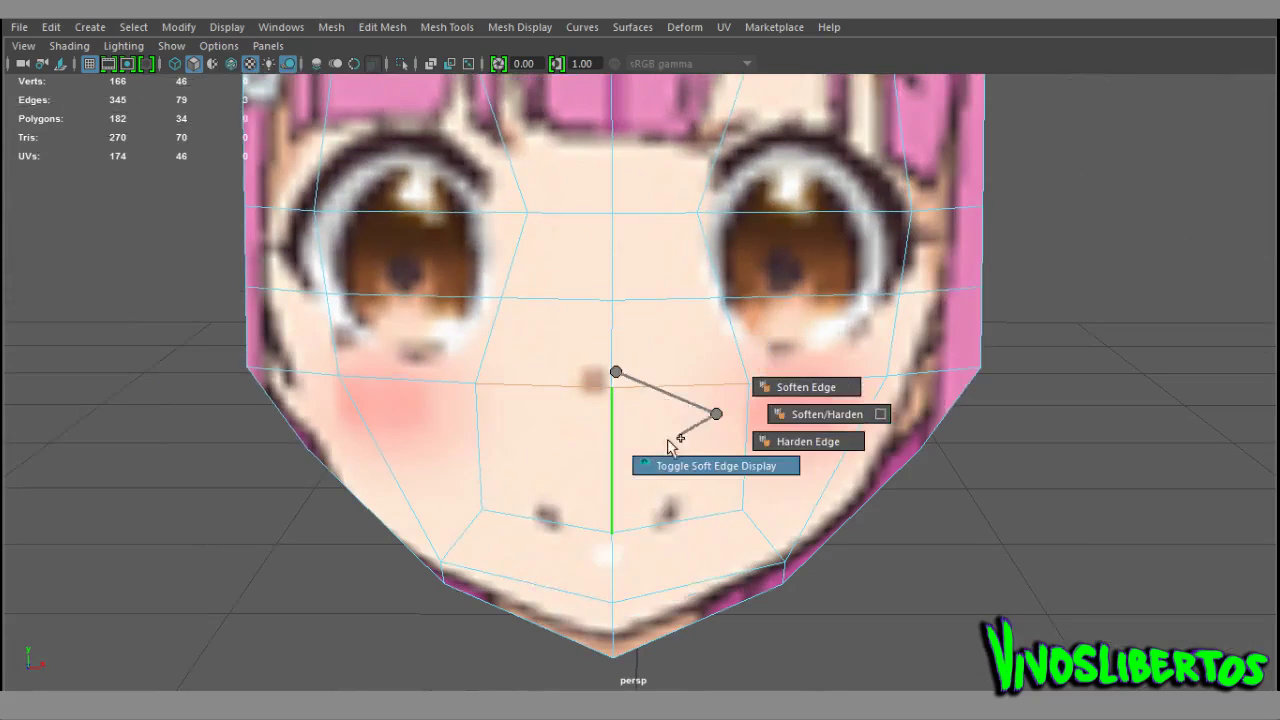
pyautogui.keyDown('shift'); pyautogui.moveTo(608, 366); pyautogui.dragTo(580, 517, button='right'); pyautogui.keyUp('shift')
# - Select the nose vertex and pull it forward so the nose juts out
pyautogui.moveTo(609, 220); pyautogui.dragTo(586, 366, button='right')
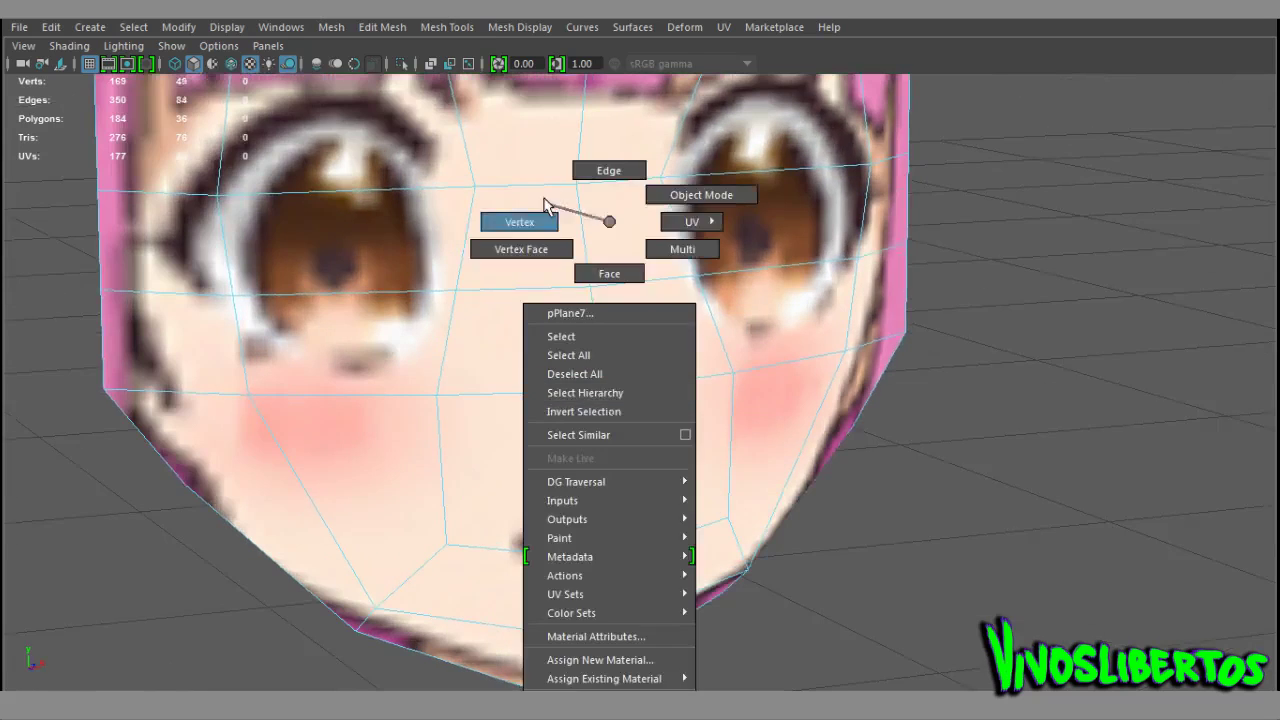
pyautogui.moveTo(709, 371)
pyautogui.keyDown('alt'); pyautogui.mouseDown()
pyautogui.moveTo(740, 380)
pyautogui.moveTo(585, 330)
pyautogui.mouseUp(); pyautogui.keyUp('alt')
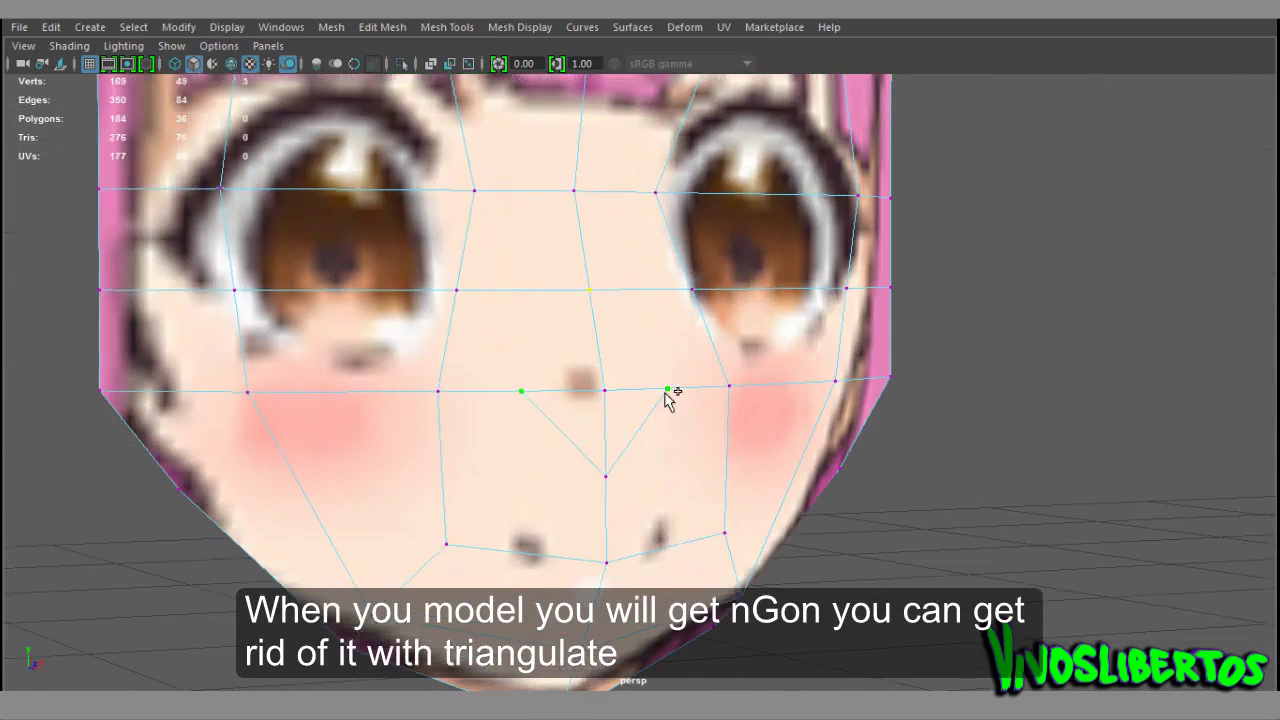
pyautogui.click(667, 390)
pyautogui.moveTo(666, 400)
pyautogui.keyDown('alt'); pyautogui.mouseDown()
pyautogui.moveTo(737, 400)
pyautogui.moveTo(718, 390)
pyautogui.mouseUp(); pyautogui.keyUp('alt')
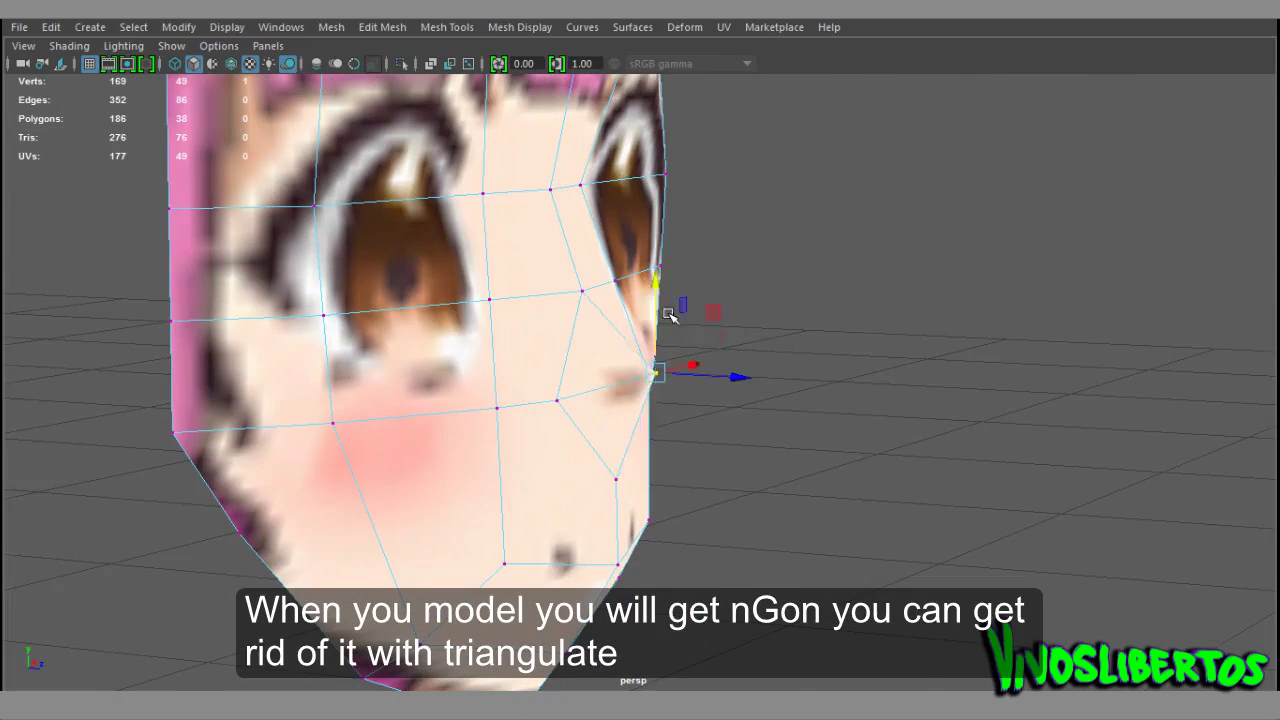
pyautogui.keyDown('alt'); pyautogui.moveTo(657, 289); pyautogui.dragTo(604, 474); pyautogui.keyUp('alt')
pyautogui.moveTo(612, 341)
pyautogui.keyDown('alt'); pyautogui.mouseDown()
pyautogui.moveTo(729, 357)
pyautogui.moveTo(678, 416)
pyautogui.mouseUp(); pyautogui.keyUp('alt')
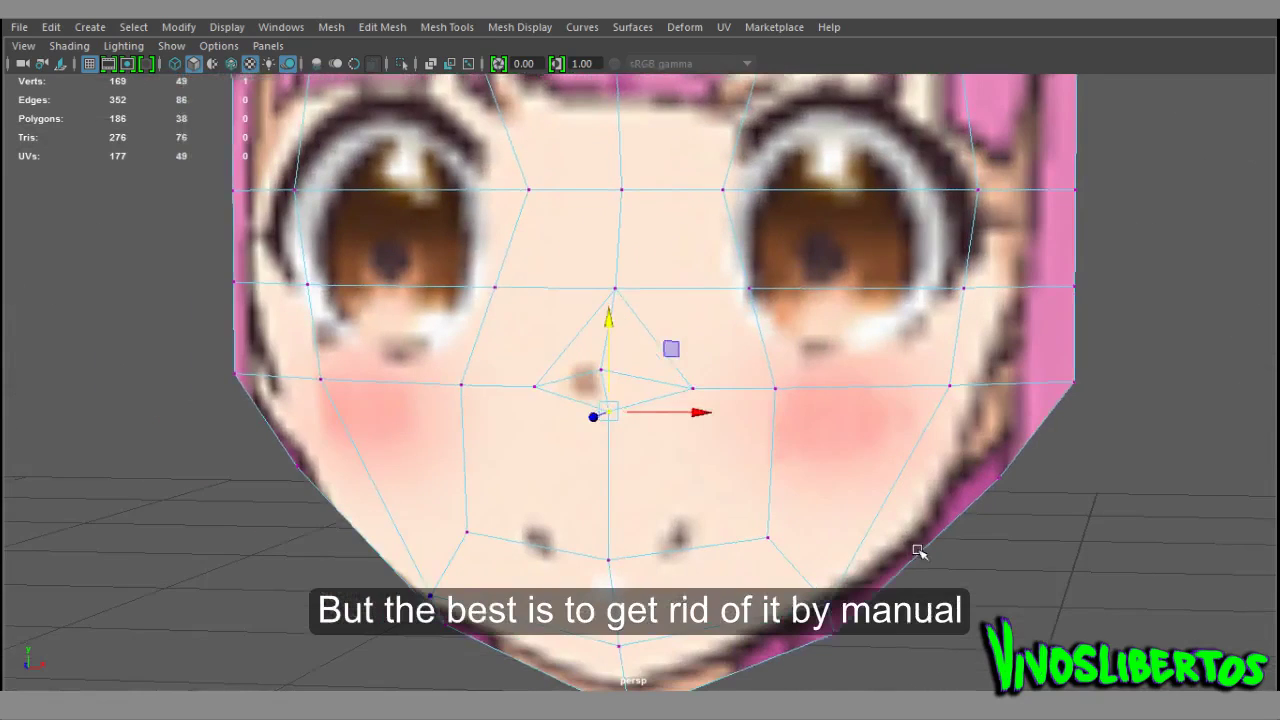
pyautogui.scroll(-5, 1045, 615)
pyautogui.moveTo(789, 434)
pyautogui.keyDown('alt'); pyautogui.mouseDown()
pyautogui.moveTo(723, 471)
pyautogui.moveTo(802, 478)
pyautogui.mouseUp(); pyautogui.keyUp('alt')
# - Return to the low-poly display and show the Channel Box and layers
pyautogui.press('1')
pyautogui.scroll(-5, 400, 189)
pyautogui.scroll(3, 1063, 400)
pyautogui.scroll(2, 857, 418)
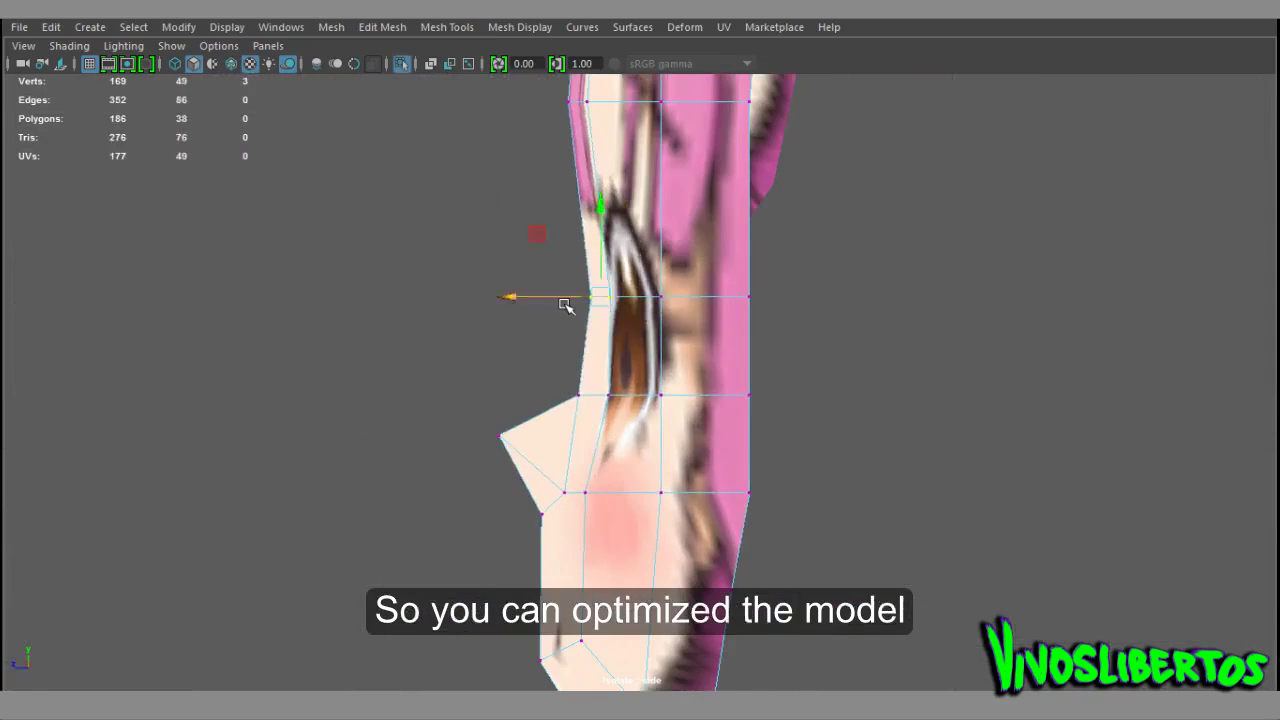
pyautogui.scroll(-5, 700, 380)
pyautogui.hotkey('ctrl', 'a')
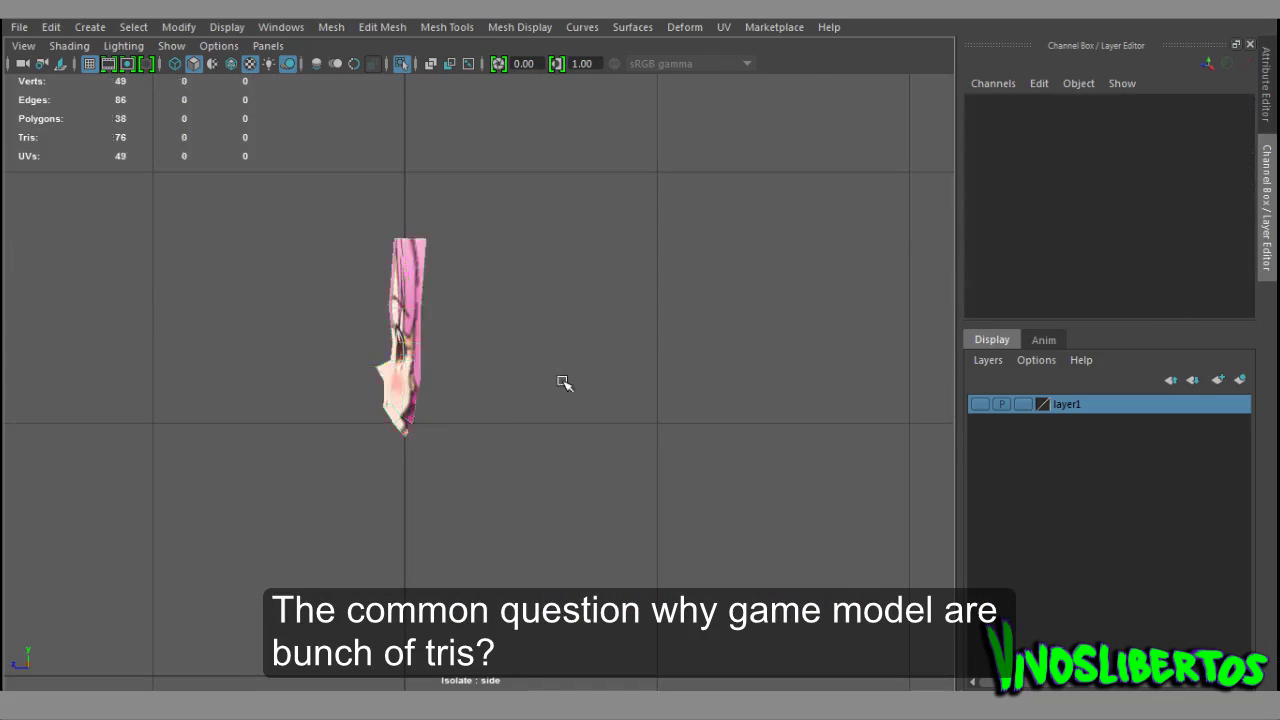
# - Move the vertex on the face mesh's left jaw edge right and slightly up
pyautogui.scroll(5, 516, 370)
pyautogui.click(600, 168)
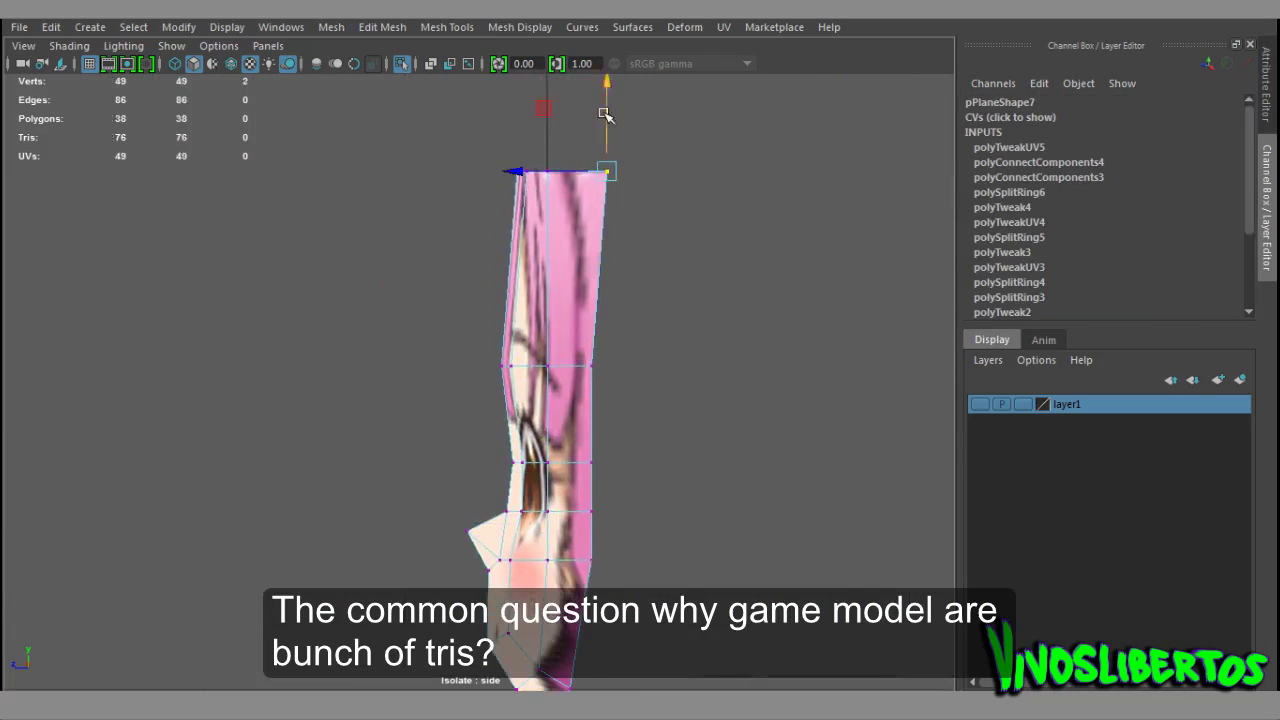
pyautogui.keyDown('alt'); pyautogui.moveTo(608, 357); pyautogui.dragTo(593, 244, button='middle'); pyautogui.keyUp('alt')
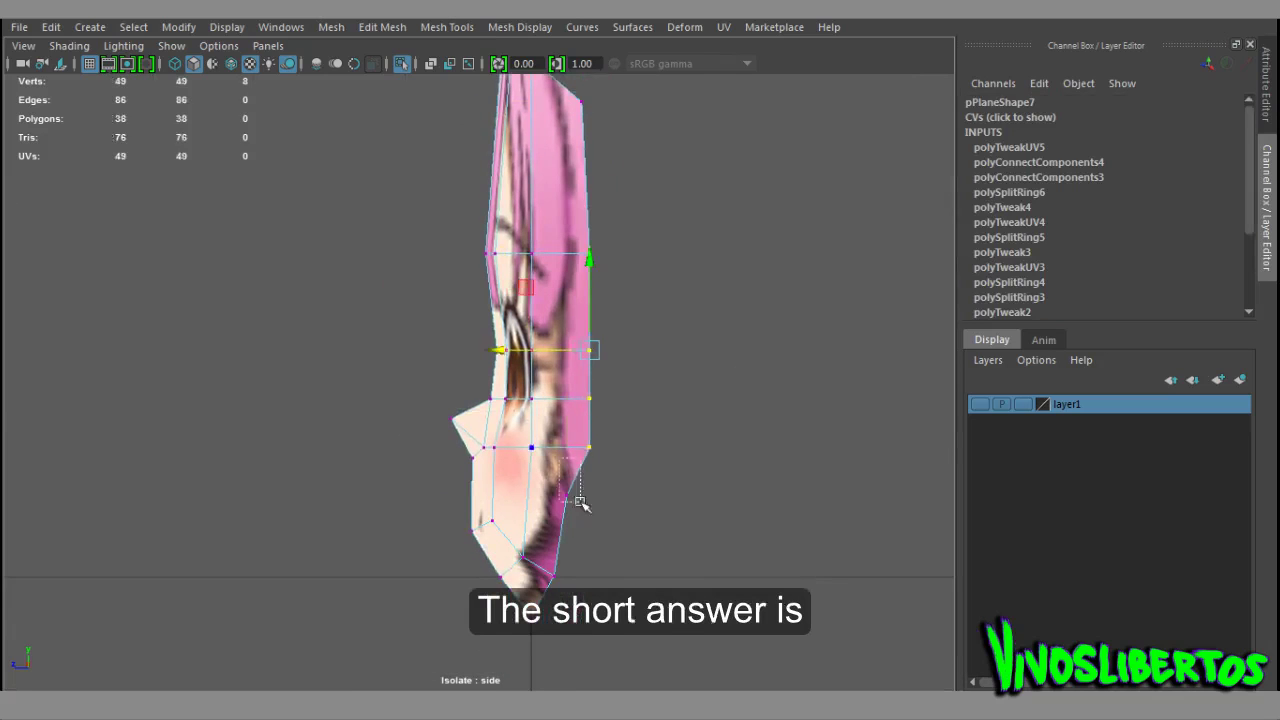
pyautogui.click(503, 503)
pyautogui.press('space')
pyautogui.press('space')
pyautogui.moveTo(669, 283)
pyautogui.keyDown('alt'); pyautogui.mouseDown()
pyautogui.moveTo(708, 272)
pyautogui.moveTo(608, 271)
pyautogui.mouseUp(); pyautogui.keyUp('alt')
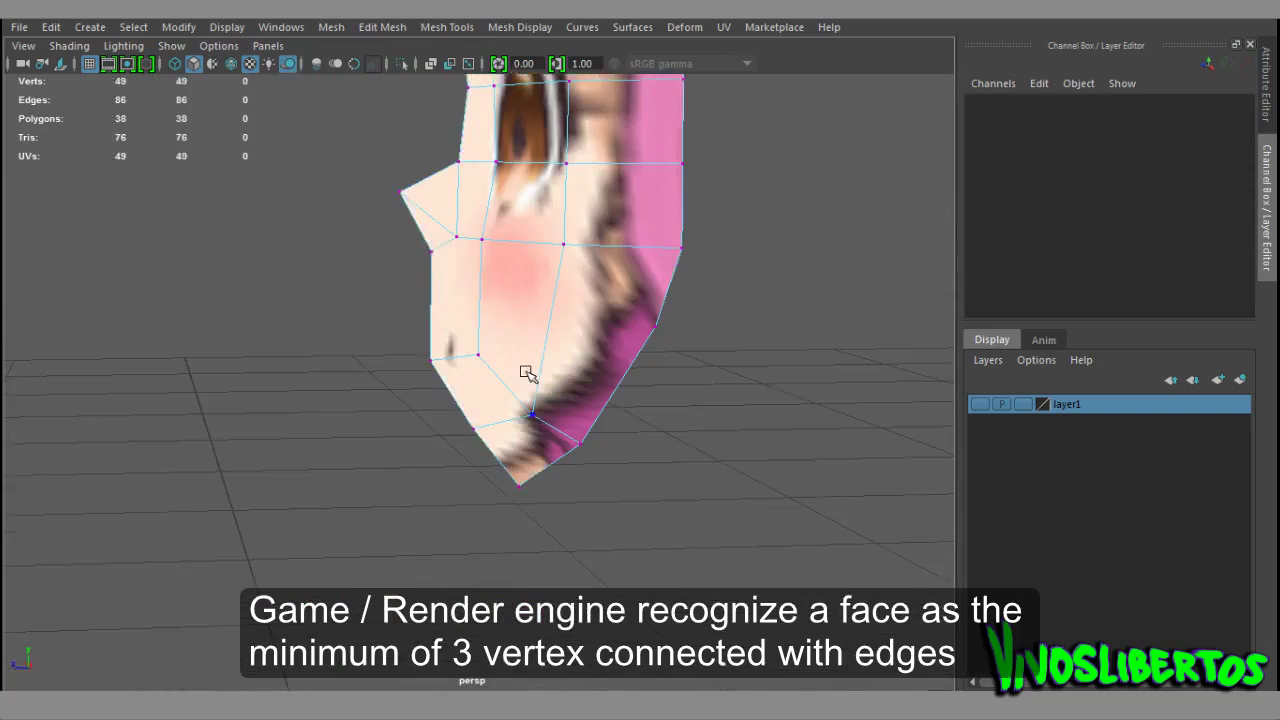
pyautogui.moveTo(430, 309); pyautogui.dragTo(503, 388)
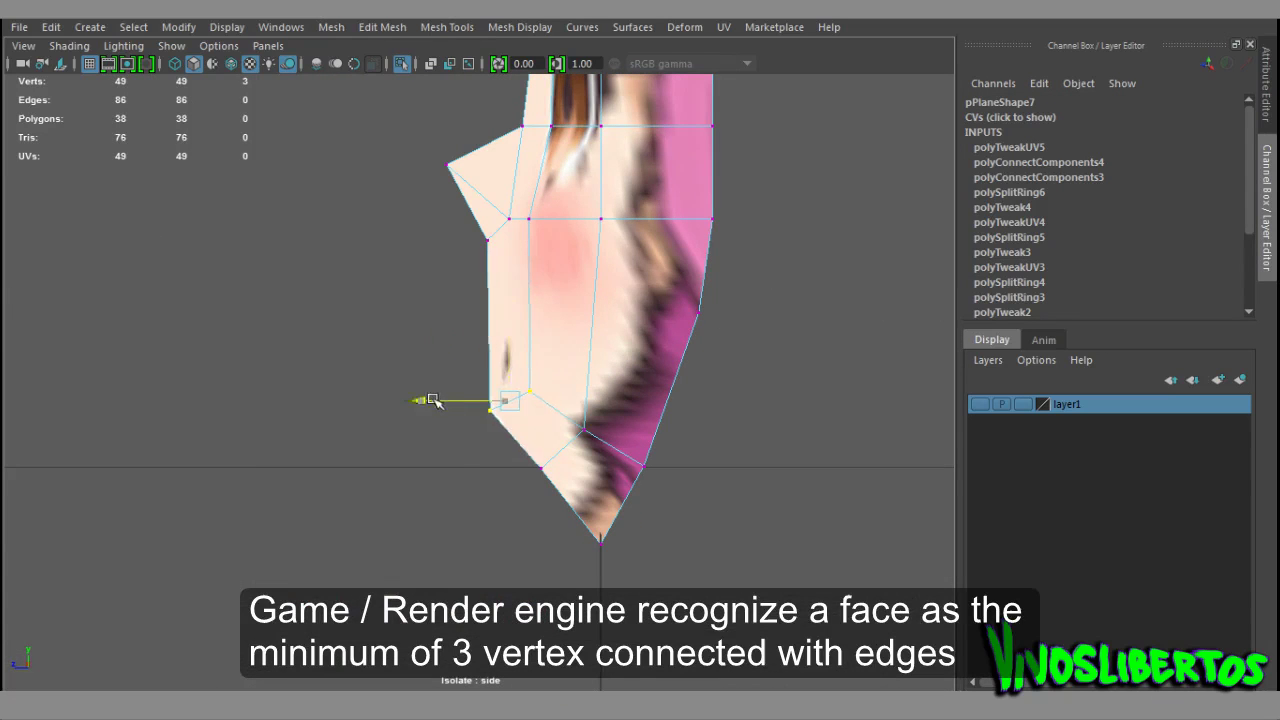
pyautogui.moveTo(428, 399); pyautogui.dragTo(528, 309)
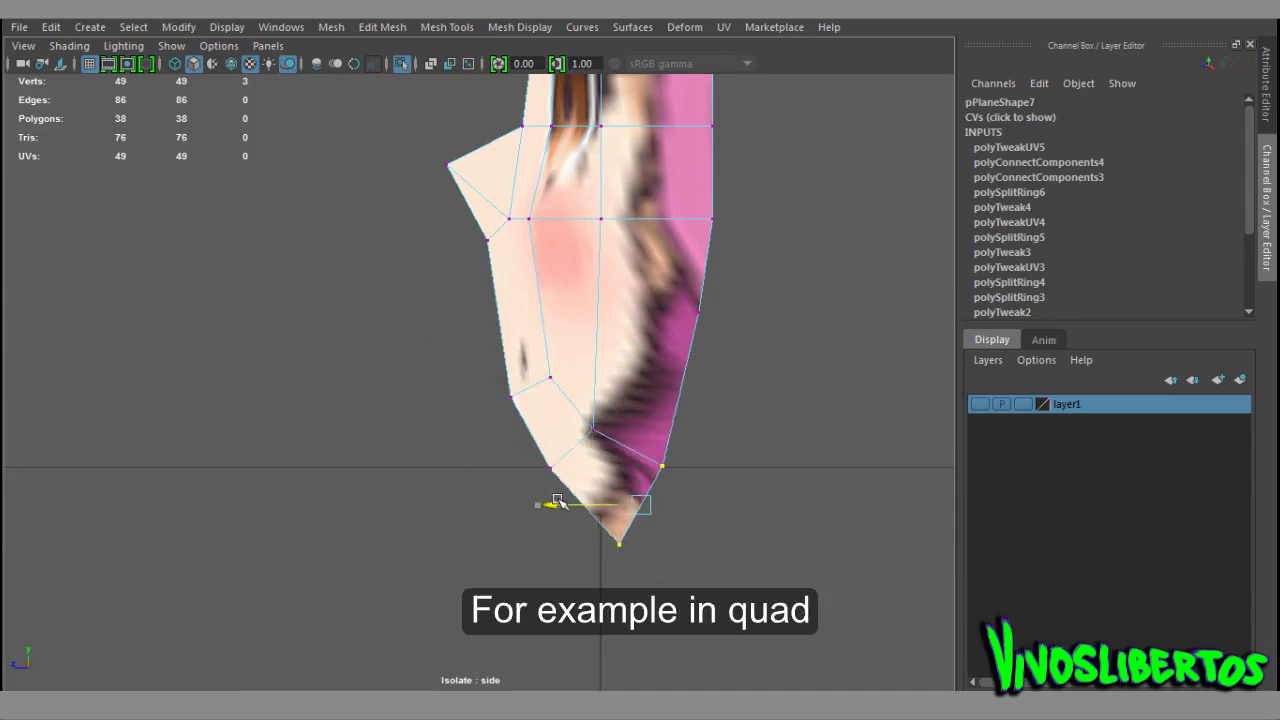
pyautogui.press('space')
pyautogui.press('space')
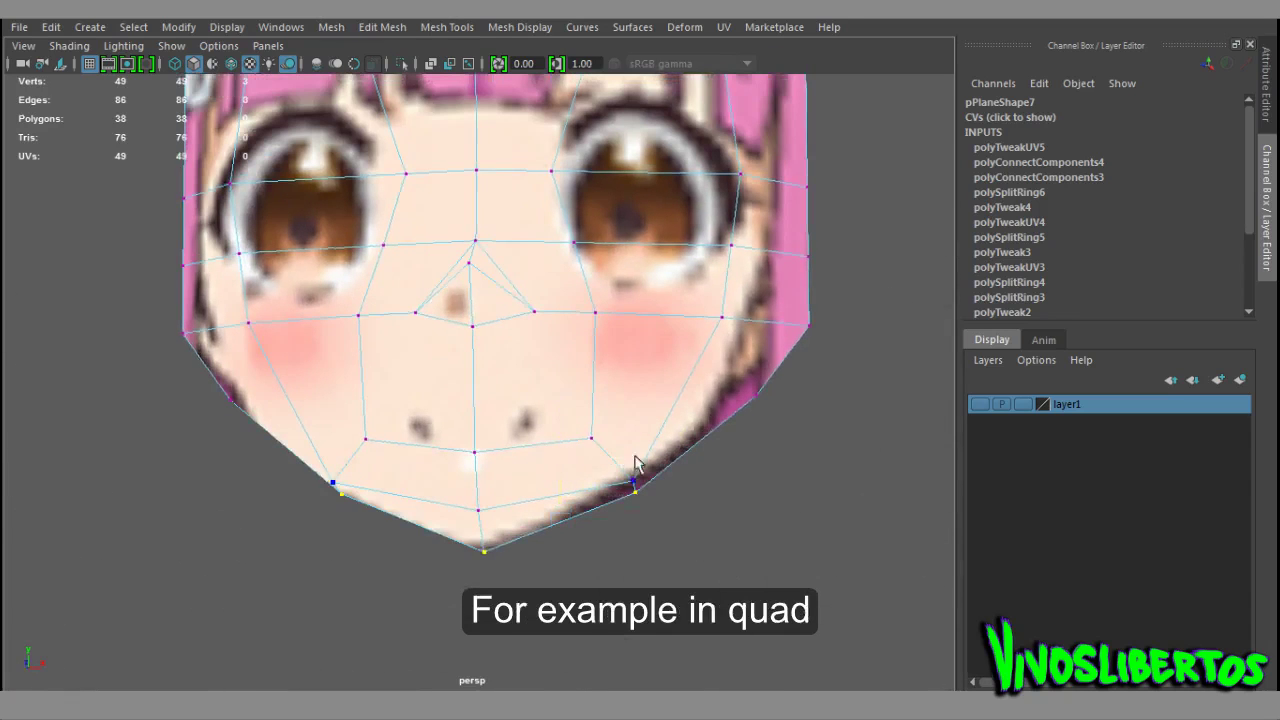
pyautogui.scroll(-3, 703, 514)
pyautogui.press('F8')
pyautogui.scroll(-3, 650, 420)
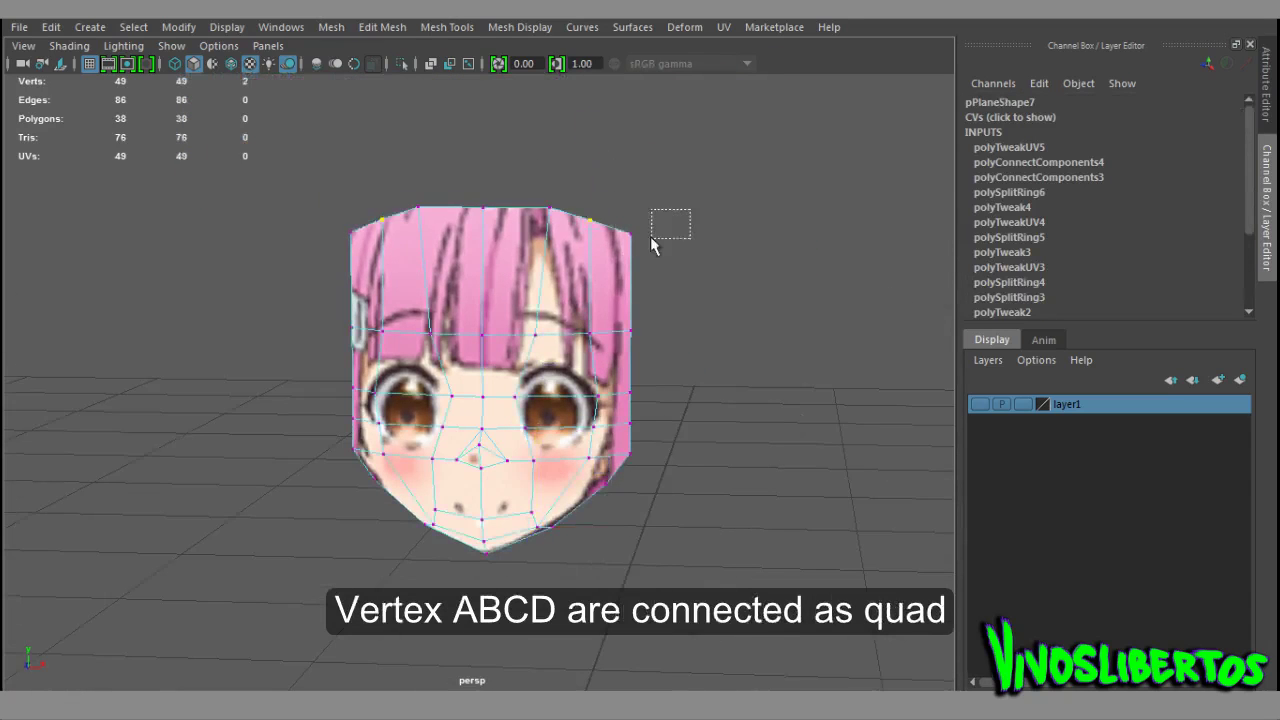
# - Adjust the jaw's right corner vertex, then apply Soften Edge to the face mesh
pyautogui.click(630, 258)
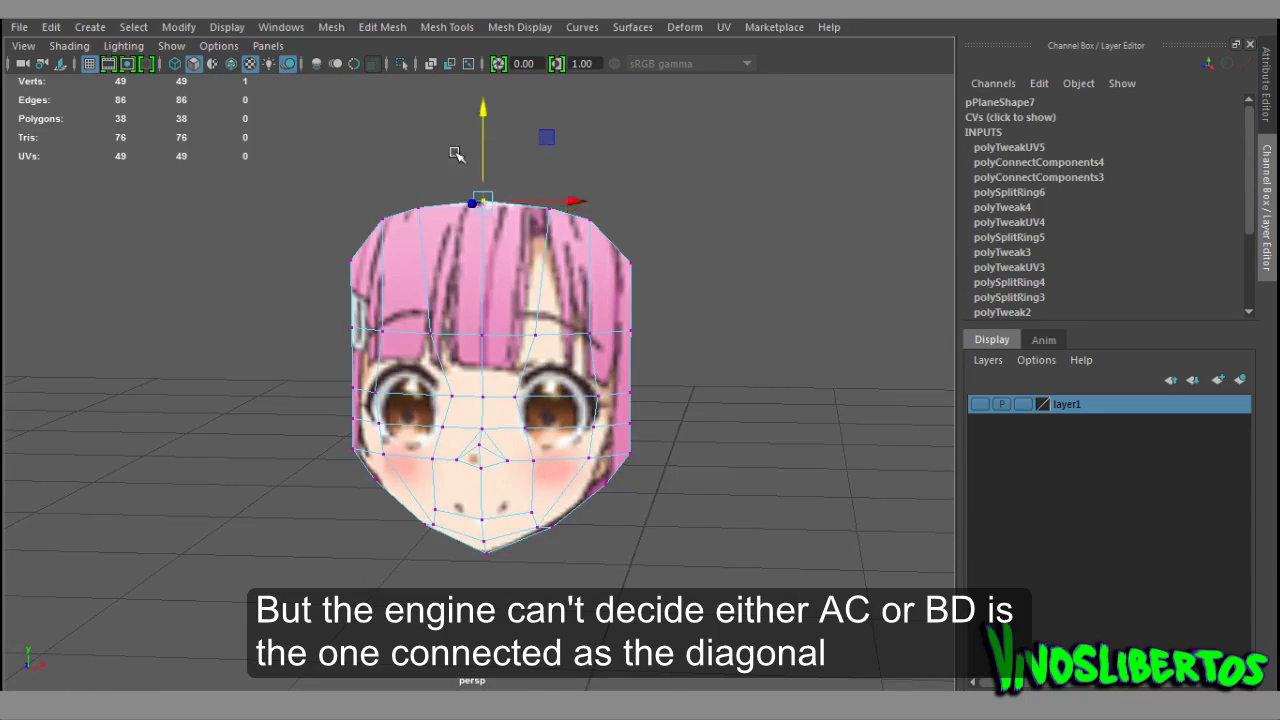
pyautogui.scroll(3, 723, 346)
pyautogui.press('F8')
pyautogui.scroll(-2, 583, 463)
pyautogui.click(628, 467)
pyautogui.moveTo(628, 467)
pyautogui.keyDown('alt'); pyautogui.mouseDown()
pyautogui.moveTo(740, 449)
pyautogui.moveTo(391, 434)
pyautogui.moveTo(566, 457)
pyautogui.moveTo(749, 434)
pyautogui.moveTo(606, 434)
pyautogui.mouseUp(); pyautogui.keyUp('alt')
pyautogui.click(508, 343)
pyautogui.keyDown('shift'); pyautogui.moveTo(508, 264); pyautogui.dragTo(700, 283, button='right'); pyautogui.keyUp('shift')
# - Check and select face vertices from three-quarter and side views
pyautogui.scroll(3, 695, 400)
pyautogui.scroll(2, 503, 280)
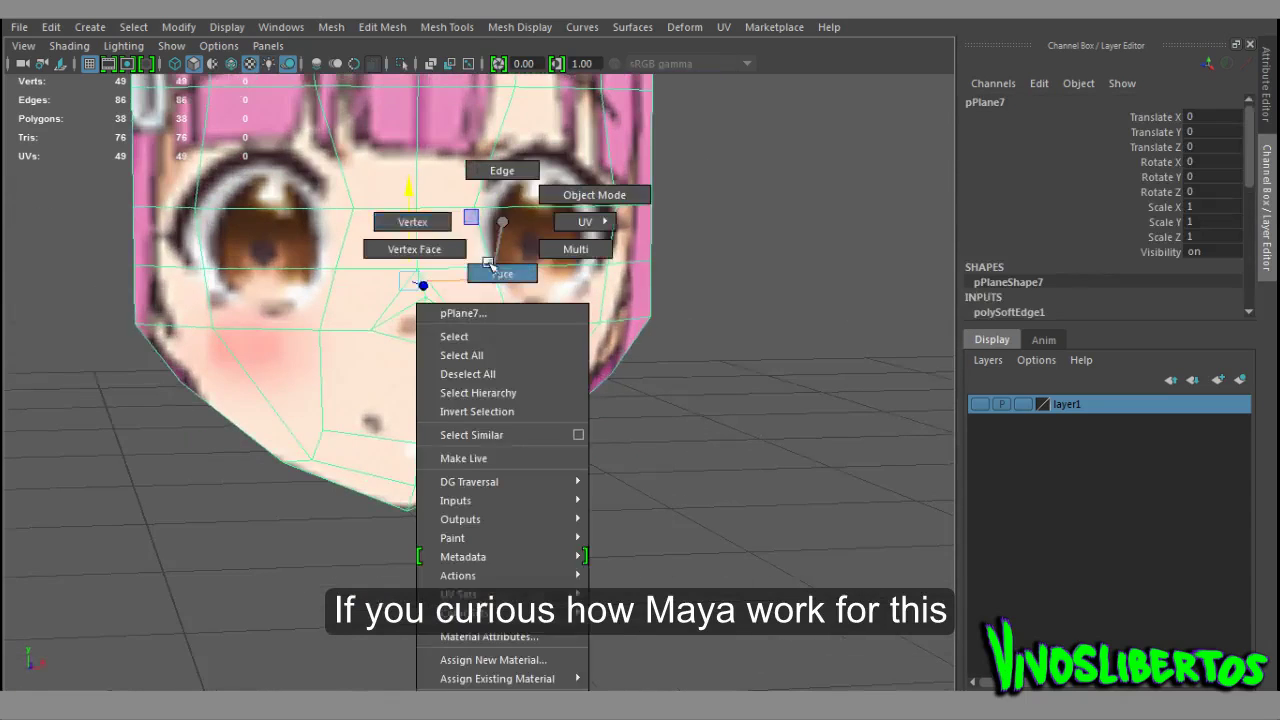
pyautogui.press('F9')
pyautogui.moveTo(730, 413)
pyautogui.keyDown('alt'); pyautogui.mouseDown()
pyautogui.moveTo(771, 406)
pyautogui.moveTo(549, 334)
pyautogui.mouseUp(); pyautogui.keyUp('alt')
pyautogui.click(549, 334)
pyautogui.press('F9')
pyautogui.click(540, 317)
pyautogui.moveTo(616, 364)
pyautogui.keyDown('alt'); pyautogui.mouseDown()
pyautogui.moveTo(720, 343)
pyautogui.moveTo(507, 342)
pyautogui.mouseUp(); pyautogui.keyUp('alt')
pyautogui.moveTo(605, 358)
pyautogui.keyDown('alt'); pyautogui.mouseDown()
pyautogui.moveTo(560, 380)
pyautogui.moveTo(428, 345)
pyautogui.mouseUp(); pyautogui.keyUp('alt')
pyautogui.moveTo(352, 320)
pyautogui.keyDown('alt'); pyautogui.mouseDown()
pyautogui.moveTo(314, 389)
pyautogui.moveTo(566, 357)
pyautogui.mouseUp(); pyautogui.keyUp('alt')
pyautogui.click(314, 389)
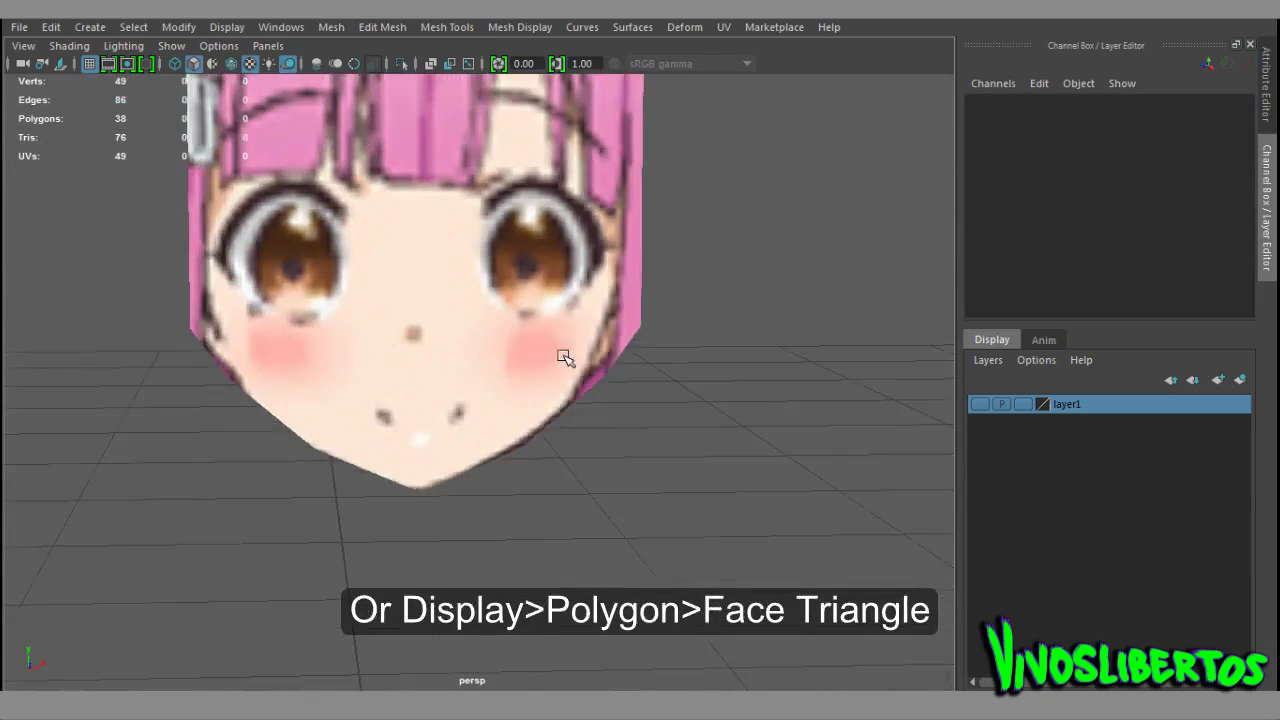
# - Add a Multi-Cut running in from the face mesh's right edge
pyautogui.click(668, 322)
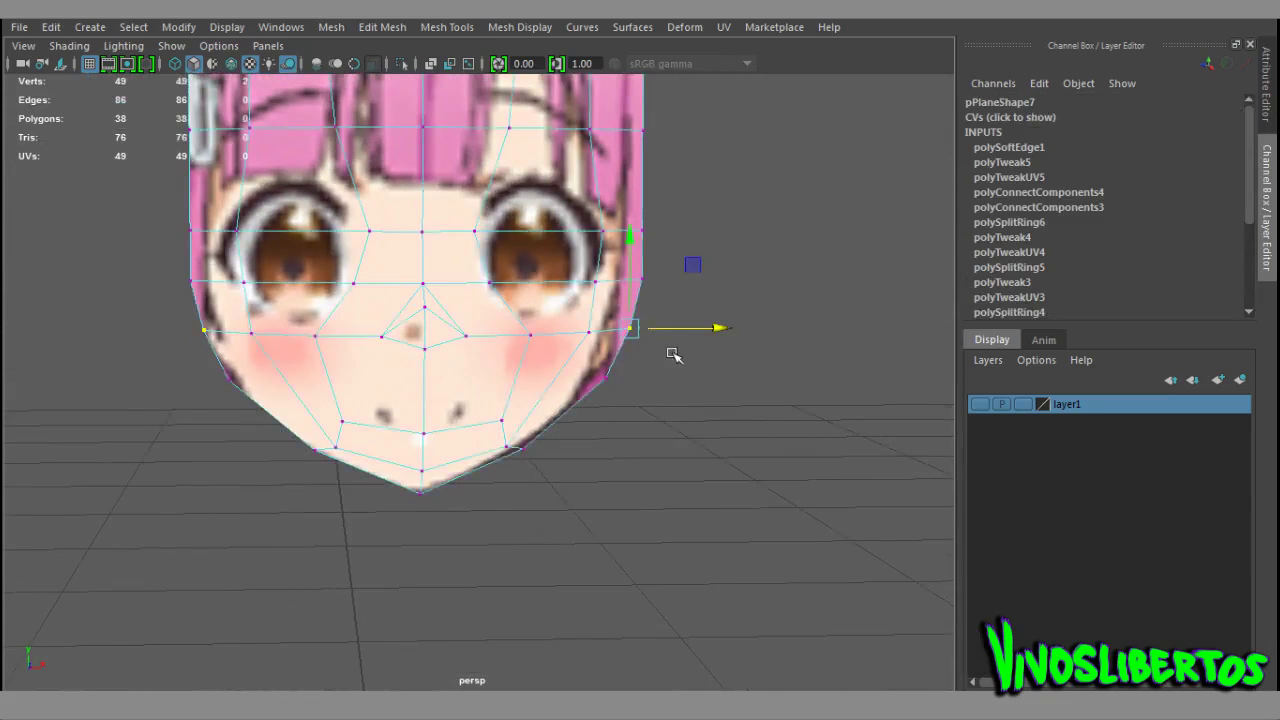
pyautogui.press('Return')
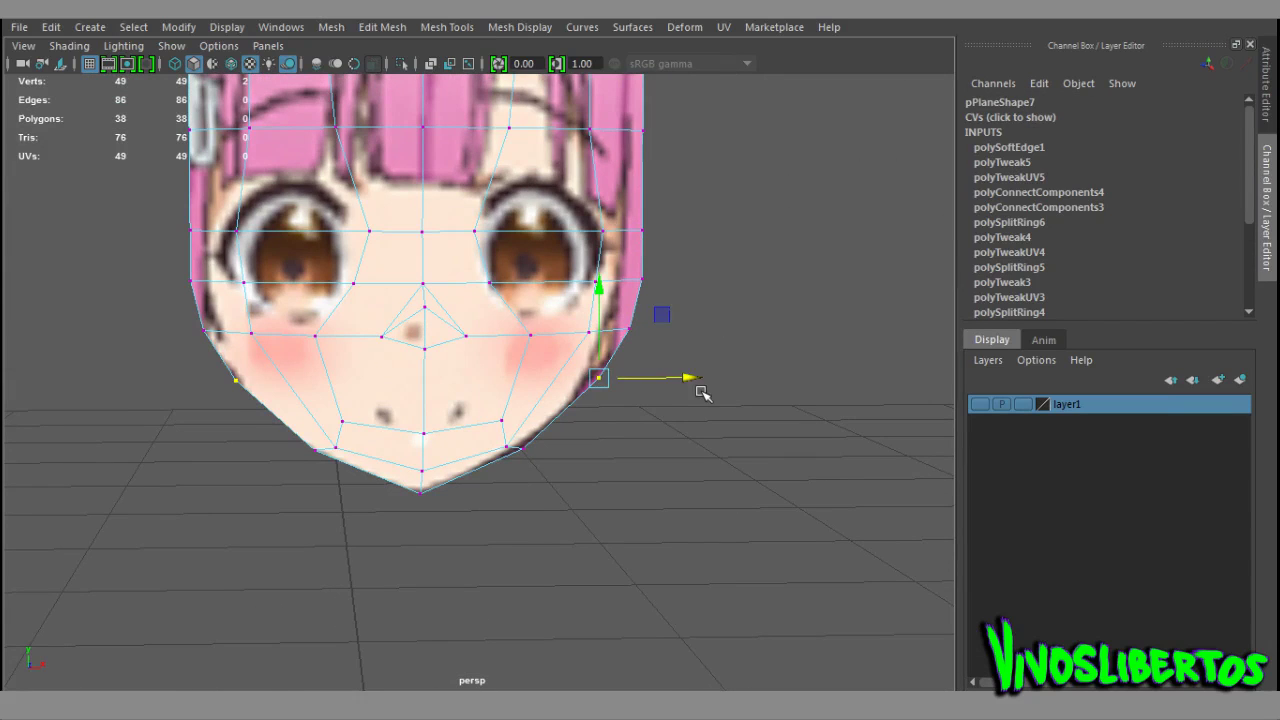
pyautogui.click(770, 490)
pyautogui.moveTo(770, 490)
pyautogui.keyDown('alt'); pyautogui.mouseDown()
pyautogui.moveTo(691, 405)
pyautogui.moveTo(717, 371)
pyautogui.moveTo(567, 375)
pyautogui.mouseUp(); pyautogui.keyUp('alt')
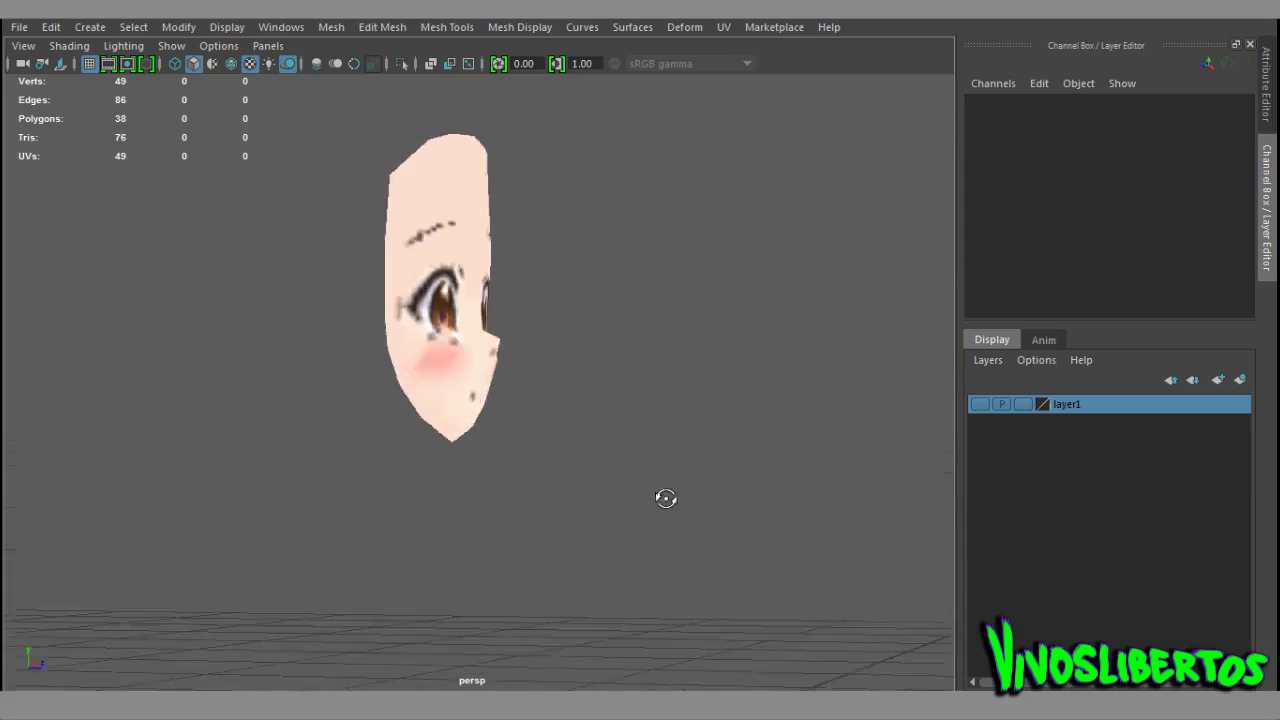
pyautogui.keyDown('alt'); pyautogui.moveTo(666, 497); pyautogui.dragTo(491, 497); pyautogui.keyUp('alt')
pyautogui.click(551, 357)
# - Show layer1's earlier faces and move the new face mesh beside them along X
pyautogui.click(592, 354)
pyautogui.click(979, 404)
pyautogui.click(45, 285)
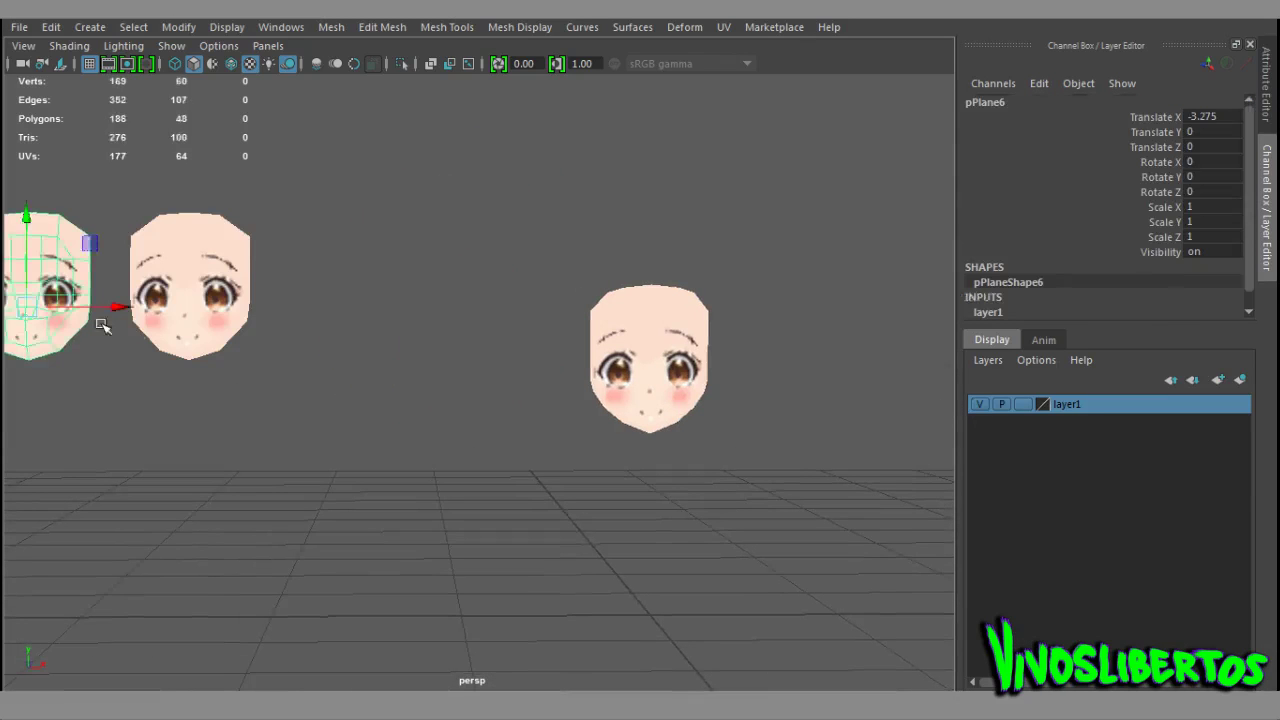
pyautogui.moveTo(514, 380); pyautogui.dragTo(500, 220)
pyautogui.keyDown('alt'); pyautogui.moveTo(500, 220); pyautogui.dragTo(737, 451, button='right'); pyautogui.keyUp('alt')
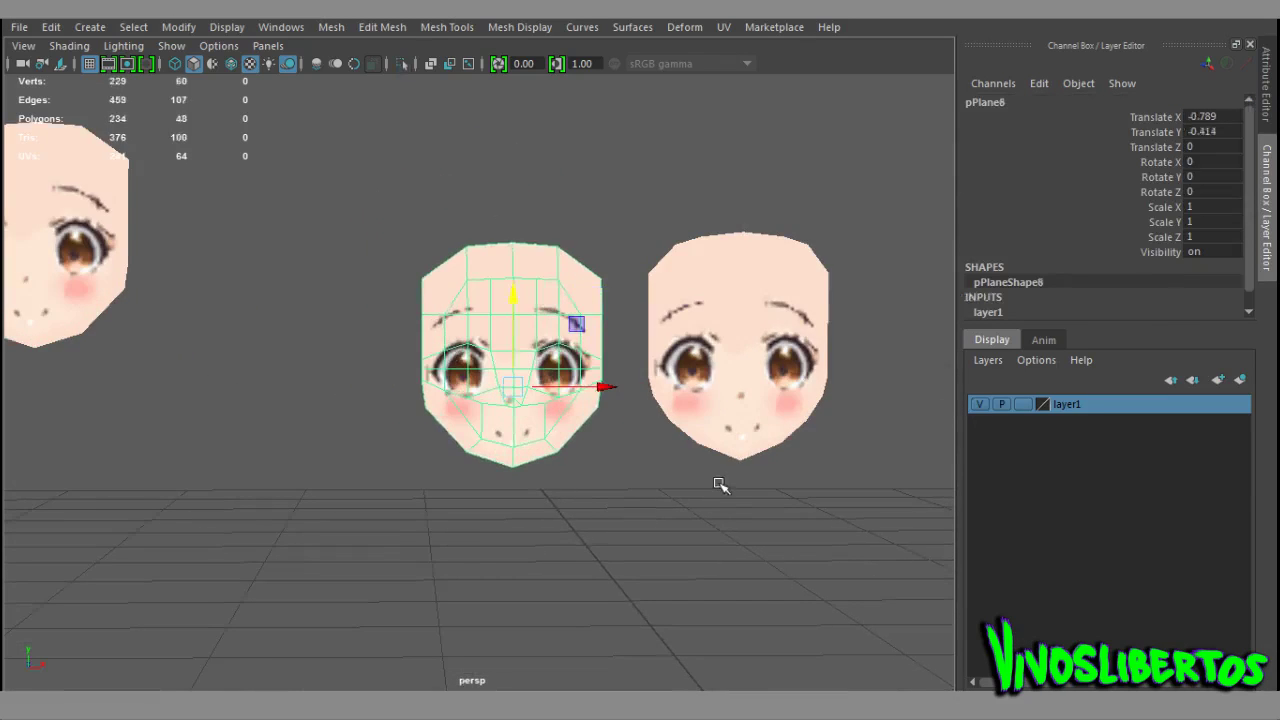
pyautogui.click(740, 445)
# - Isolate both face meshes with wireframe on shaded, then pick the face's border edges
pyautogui.moveTo(705, 385); pyautogui.dragTo(705, 385)
pyautogui.hotkey('ctrl', '1')
pyautogui.click(477, 180)
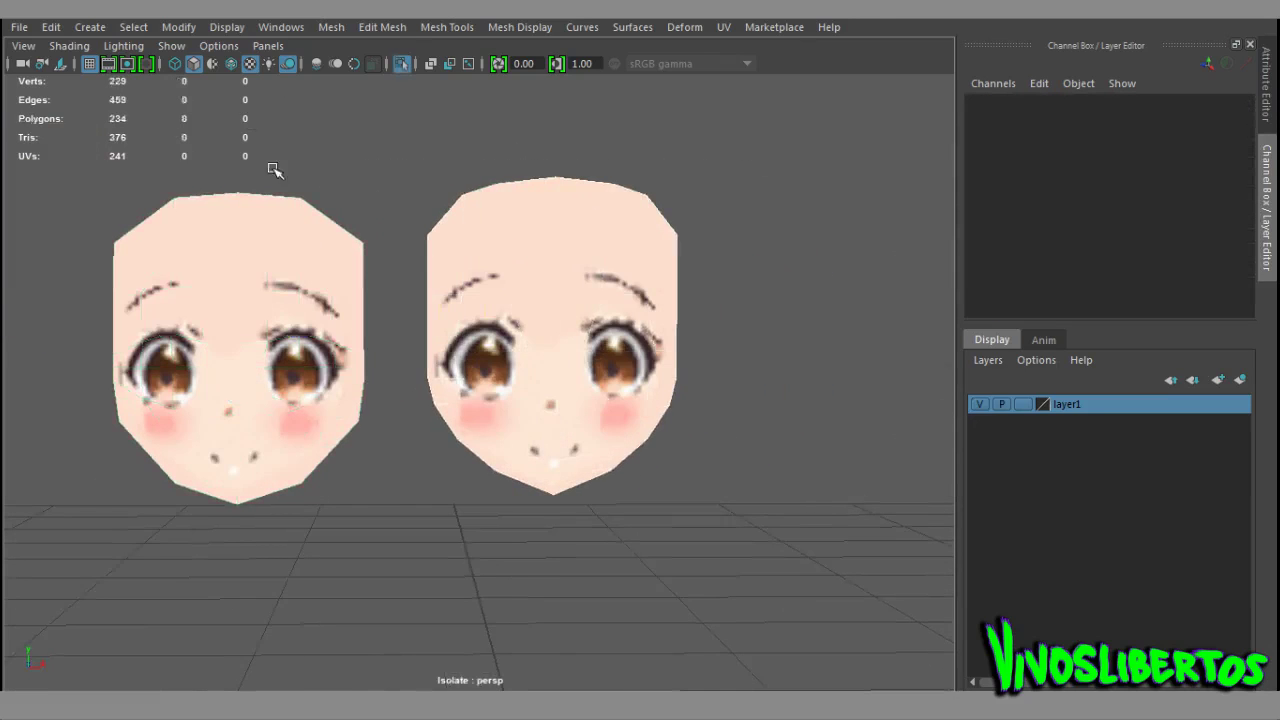
pyautogui.click(231, 63)
pyautogui.scroll(2, 535, 288)
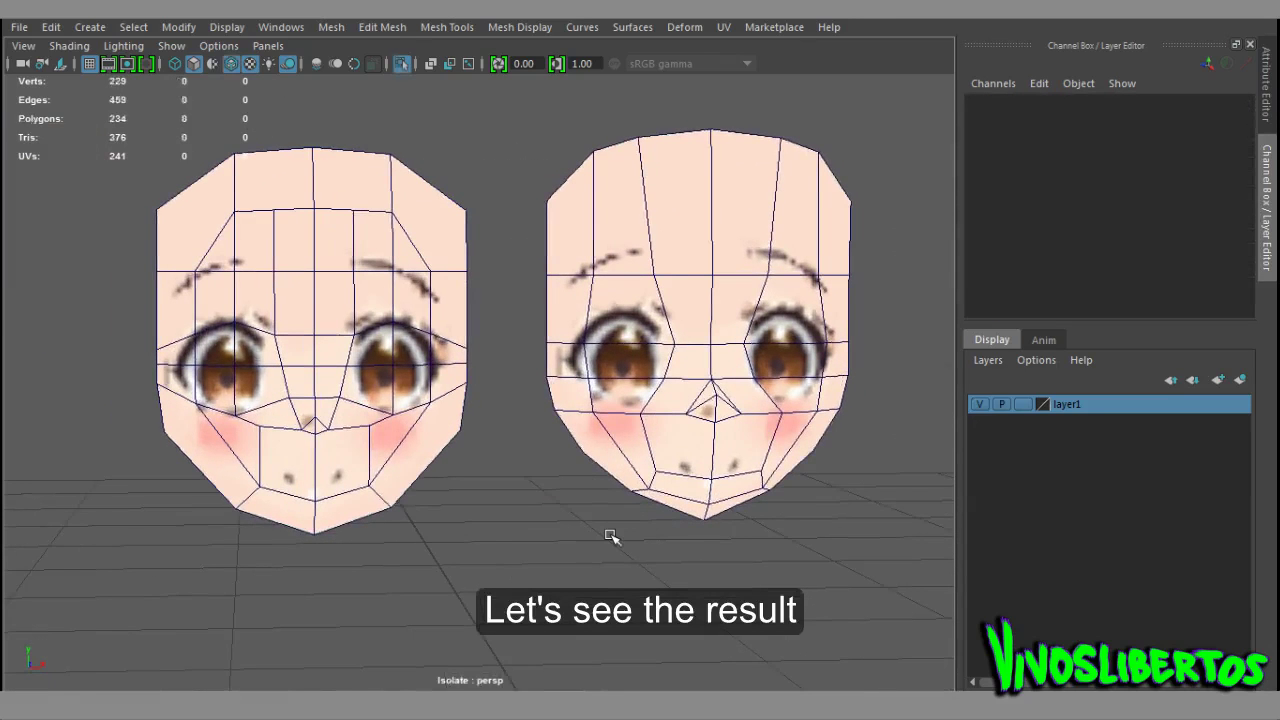
pyautogui.keyDown('alt'); pyautogui.moveTo(611, 536); pyautogui.dragTo(612, 540); pyautogui.keyUp('alt')
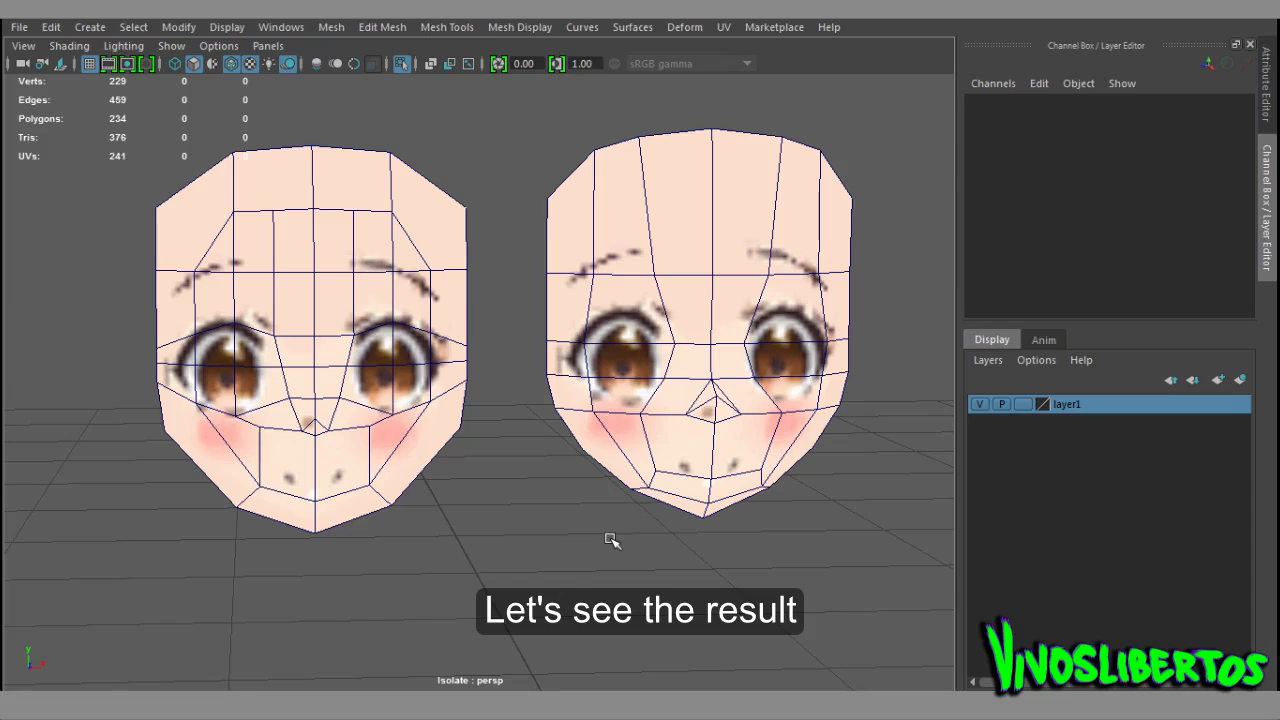
pyautogui.scroll(2, 609, 536)
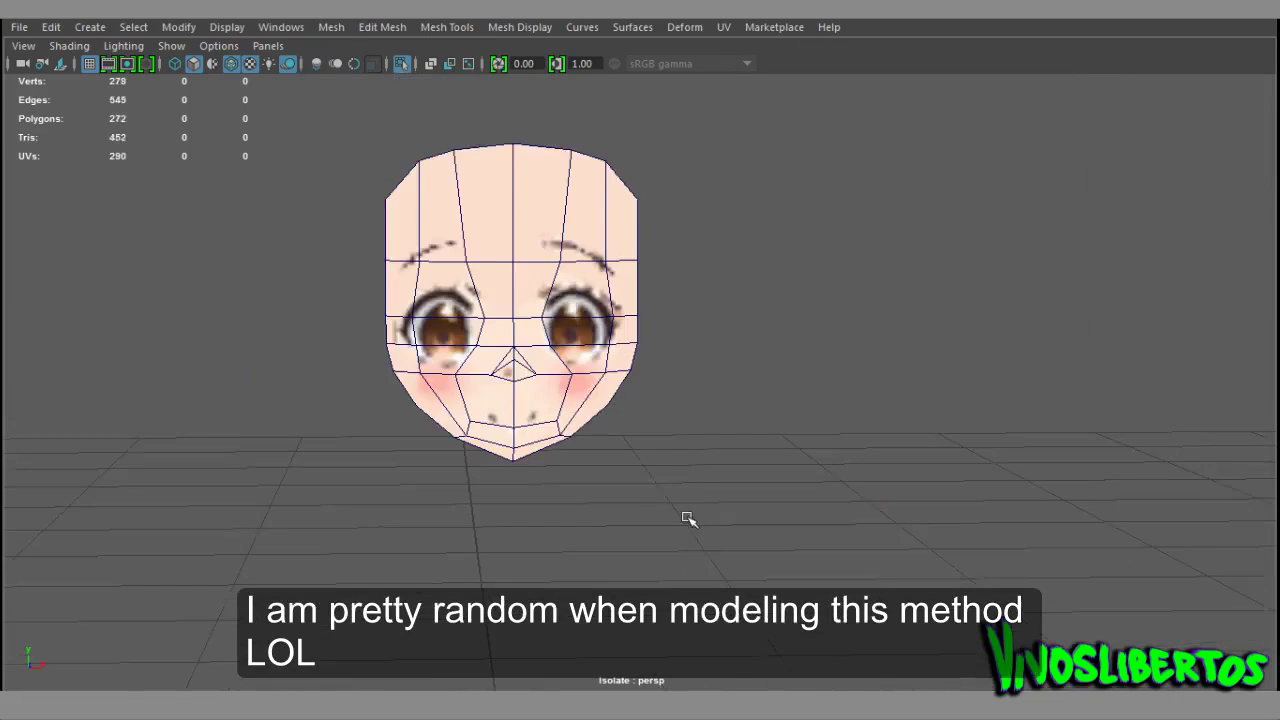
pyautogui.keyDown('alt'); pyautogui.moveTo(686, 517); pyautogui.dragTo(660, 252); pyautogui.keyUp('alt')
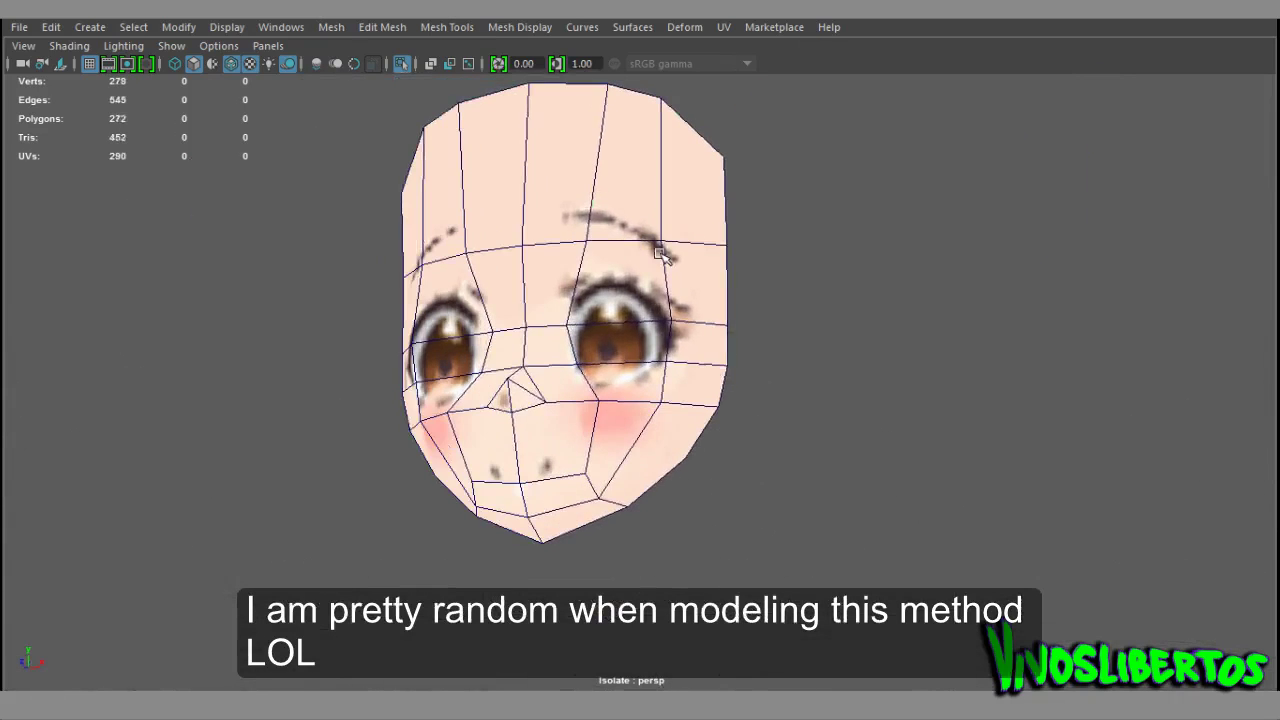
pyautogui.click(651, 175)
# - Extrude the face's border edges back around to form the rest of the head
pyautogui.hotkey('ctrl', 'e')
pyautogui.moveTo(737, 449)
pyautogui.keyDown('alt'); pyautogui.mouseDown()
pyautogui.moveTo(656, 358)
pyautogui.moveTo(657, 304)
pyautogui.moveTo(882, 437)
pyautogui.mouseUp(); pyautogui.keyUp('alt')
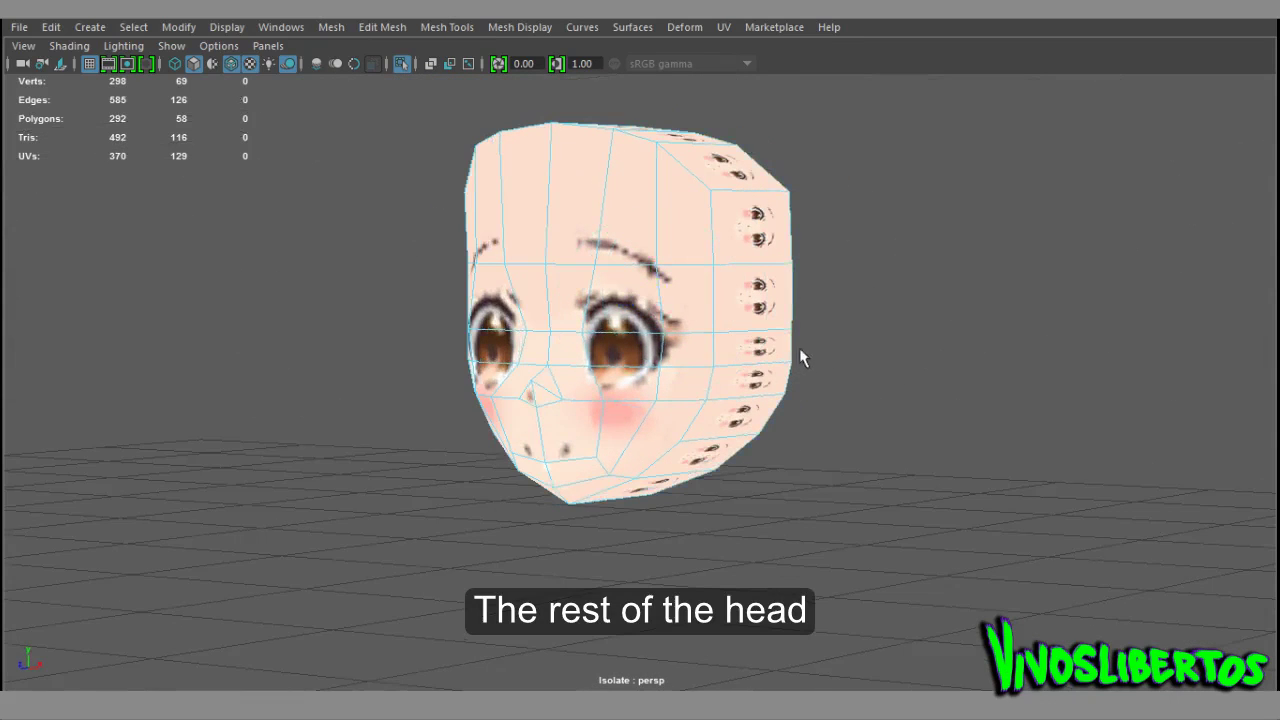
pyautogui.keyDown('alt'); pyautogui.moveTo(706, 318); pyautogui.dragTo(712, 300); pyautogui.keyUp('alt')
pyautogui.click(863, 400)
pyautogui.keyDown('alt'); pyautogui.moveTo(863, 400); pyautogui.dragTo(685, 283); pyautogui.keyUp('alt')
# - Select the head's face edges and convert them to UVs in the UV Editor
pyautogui.rightClick(690, 223)
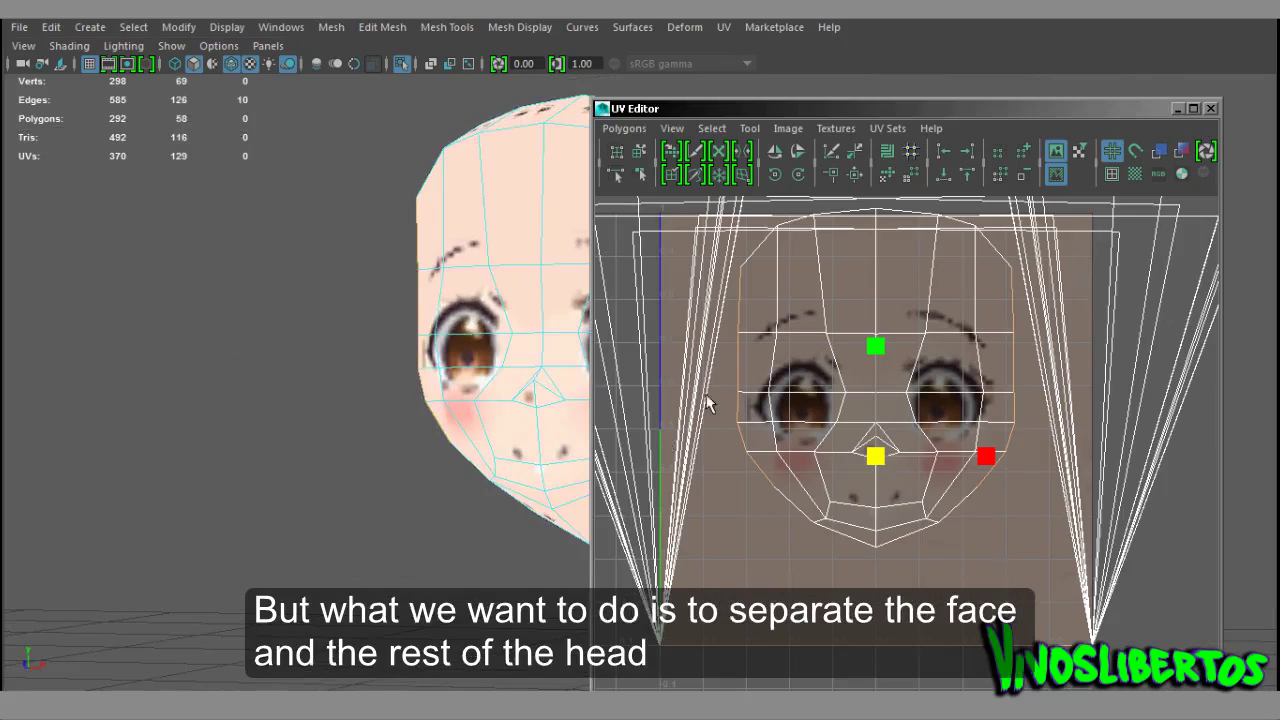
pyautogui.press('f')
pyautogui.keyDown('alt'); pyautogui.moveTo(134, 386); pyautogui.dragTo(423, 251); pyautogui.keyUp('alt')
pyautogui.keyDown('shift'); pyautogui.click(462, 228); pyautogui.keyUp('shift')
pyautogui.moveTo(468, 456)
pyautogui.keyDown('alt'); pyautogui.mouseDown()
pyautogui.moveTo(452, 424)
pyautogui.moveTo(632, 298)
pyautogui.mouseUp(); pyautogui.keyUp('alt')
pyautogui.keyDown('shift'); pyautogui.click(434, 444); pyautogui.keyUp('shift')
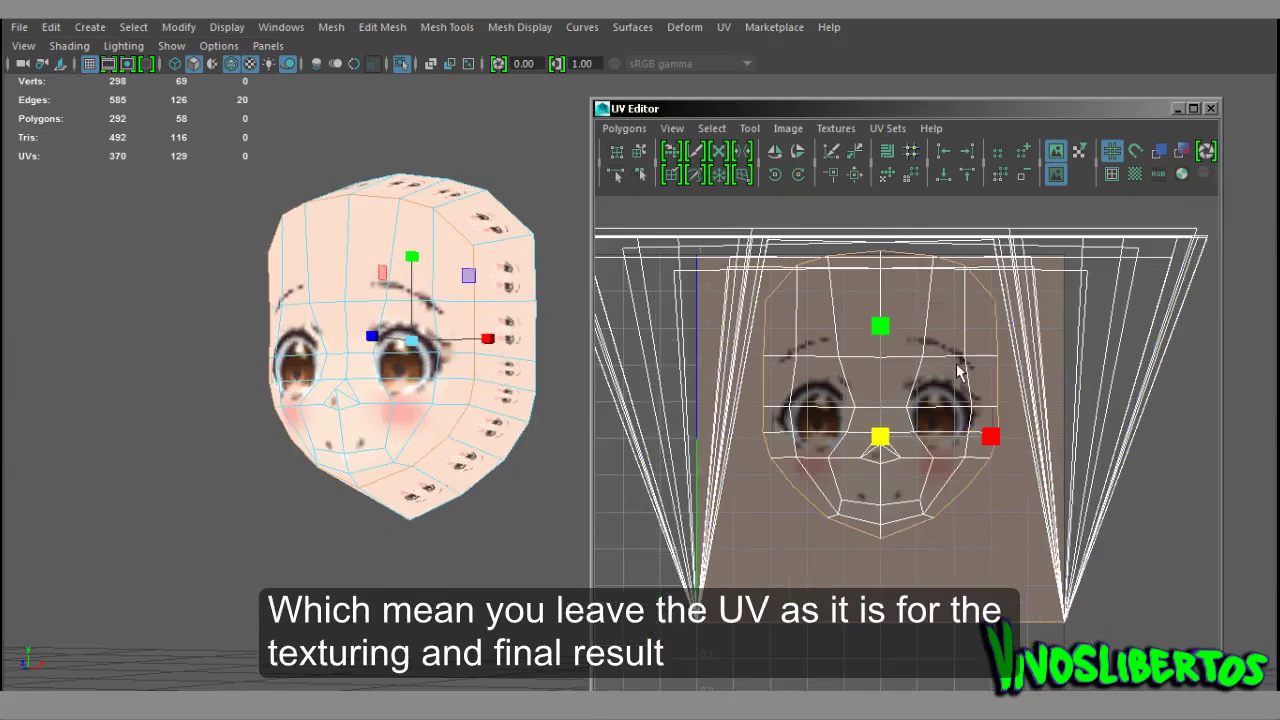
pyautogui.scroll(-2, 1046, 367)
pyautogui.keyDown('ctrl'); pyautogui.rightClick(1030, 292); pyautogui.keyUp('ctrl')
pyautogui.click(1099, 267)
pyautogui.keyDown('alt'); pyautogui.moveTo(907, 395); pyautogui.dragTo(1135, 388, button='middle'); pyautogui.keyUp('alt')
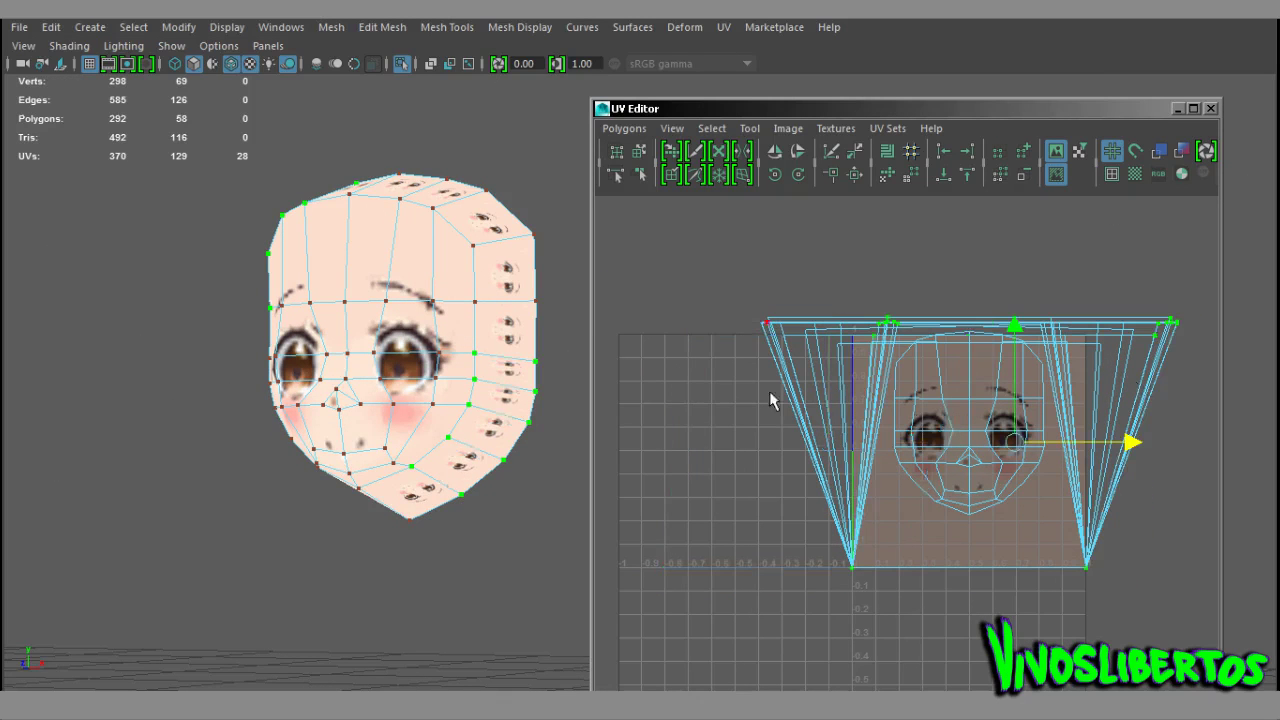
pyautogui.click(753, 437)
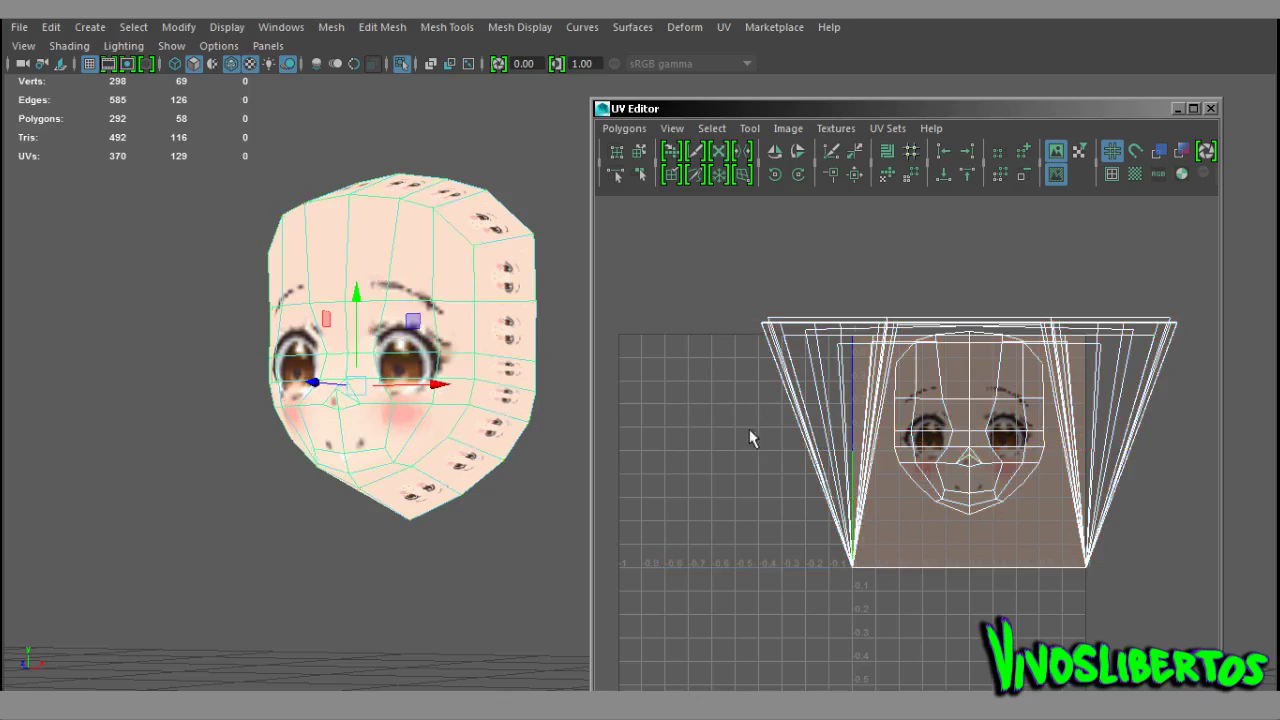
# - Apply planar UV mapping to the face loop down the head's right side
pyautogui.rightClick(537, 263)
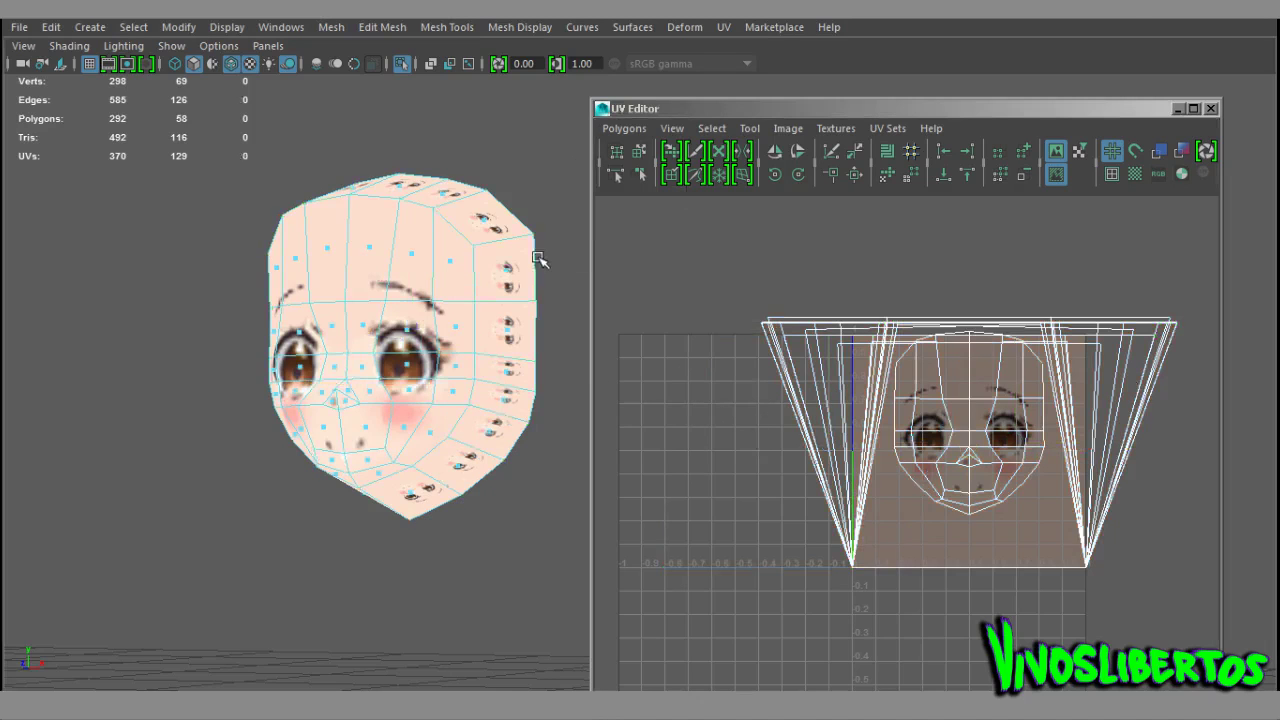
pyautogui.click(490, 224)
pyautogui.doubleClick(492, 222)
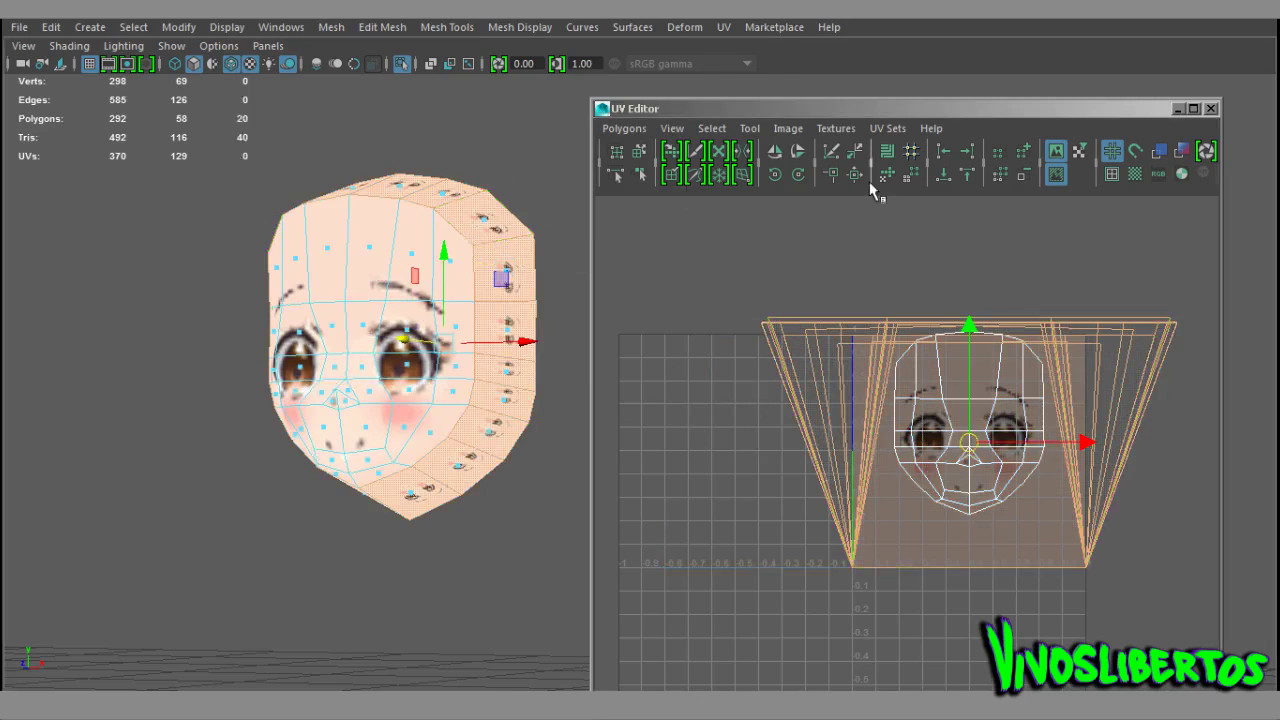
pyautogui.click(724, 27)
pyautogui.click(755, 195)
# - Move the side faces' planar UV shell left, off the face's texture square
pyautogui.rightClick(1056, 498)
pyautogui.moveTo(1090, 510); pyautogui.dragTo(1138, 498, button='right')
pyautogui.keyDown('ctrl'); pyautogui.moveTo(1000, 535); pyautogui.dragTo(1086, 549, button='right'); pyautogui.keyUp('ctrl')
pyautogui.moveTo(1005, 455)
pyautogui.mouseDown()
pyautogui.moveTo(857, 449)
pyautogui.moveTo(888, 470)
pyautogui.mouseUp()
pyautogui.click(463, 529)
pyautogui.click(457, 429)
pyautogui.keyDown('alt'); pyautogui.moveTo(766, 449); pyautogui.dragTo(778, 387, button='middle'); pyautogui.keyUp('alt')
pyautogui.moveTo(822, 362)
pyautogui.mouseDown(button='right')
pyautogui.moveTo(886, 365)
pyautogui.moveTo(857, 320)
pyautogui.moveTo(853, 338)
pyautogui.mouseUp(button='right')
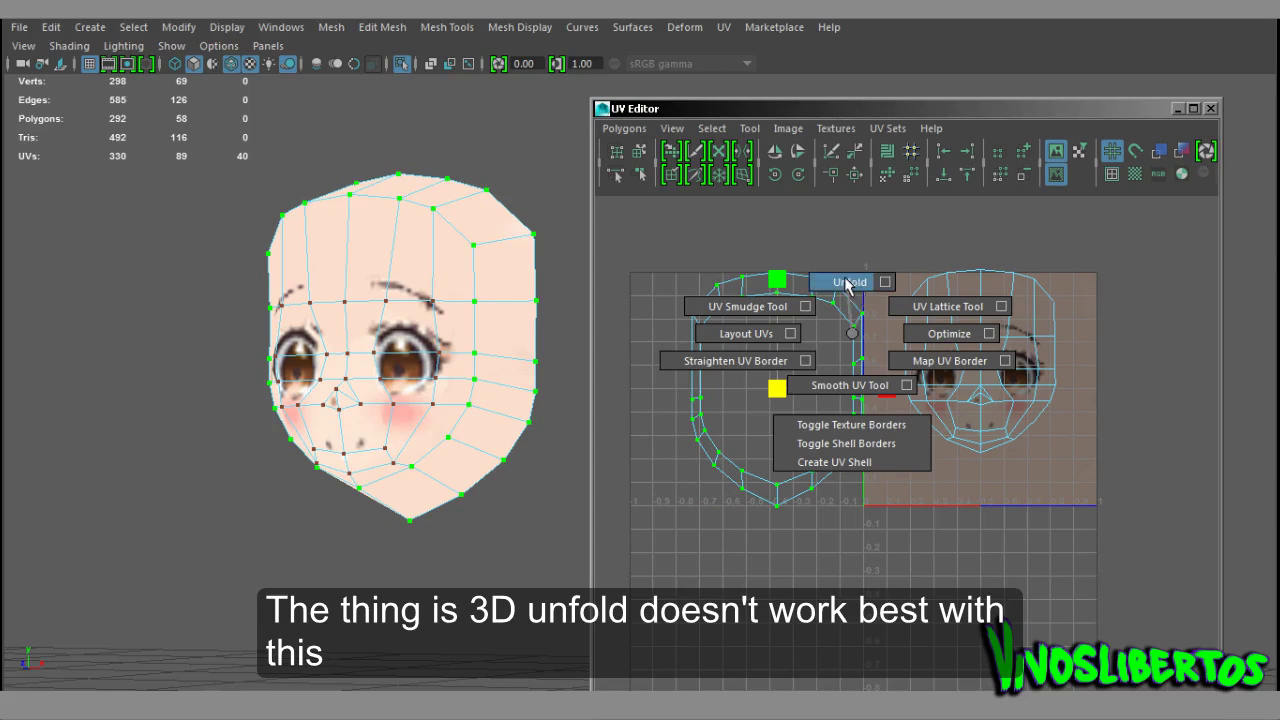
# - Try Unfold UVs on the selection, then undo it to keep the original face UVs
pyautogui.click(882, 282)
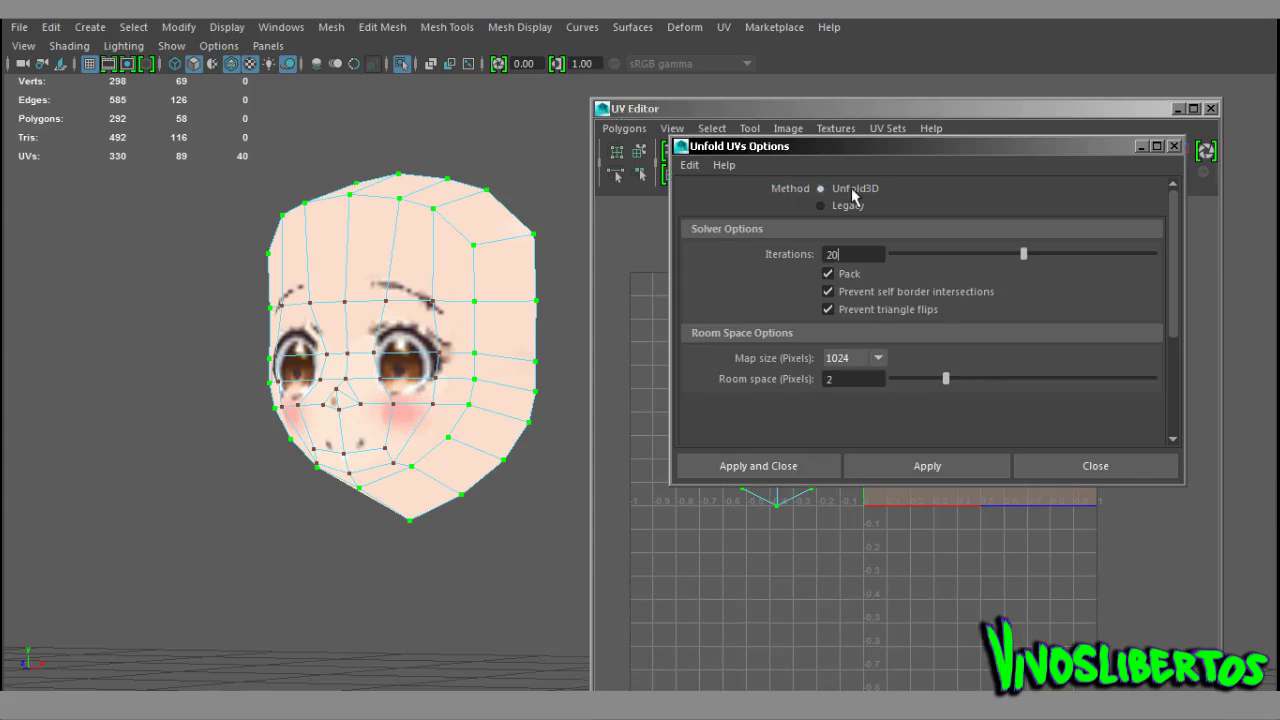
pyautogui.moveTo(923, 146); pyautogui.dragTo(222, 101)
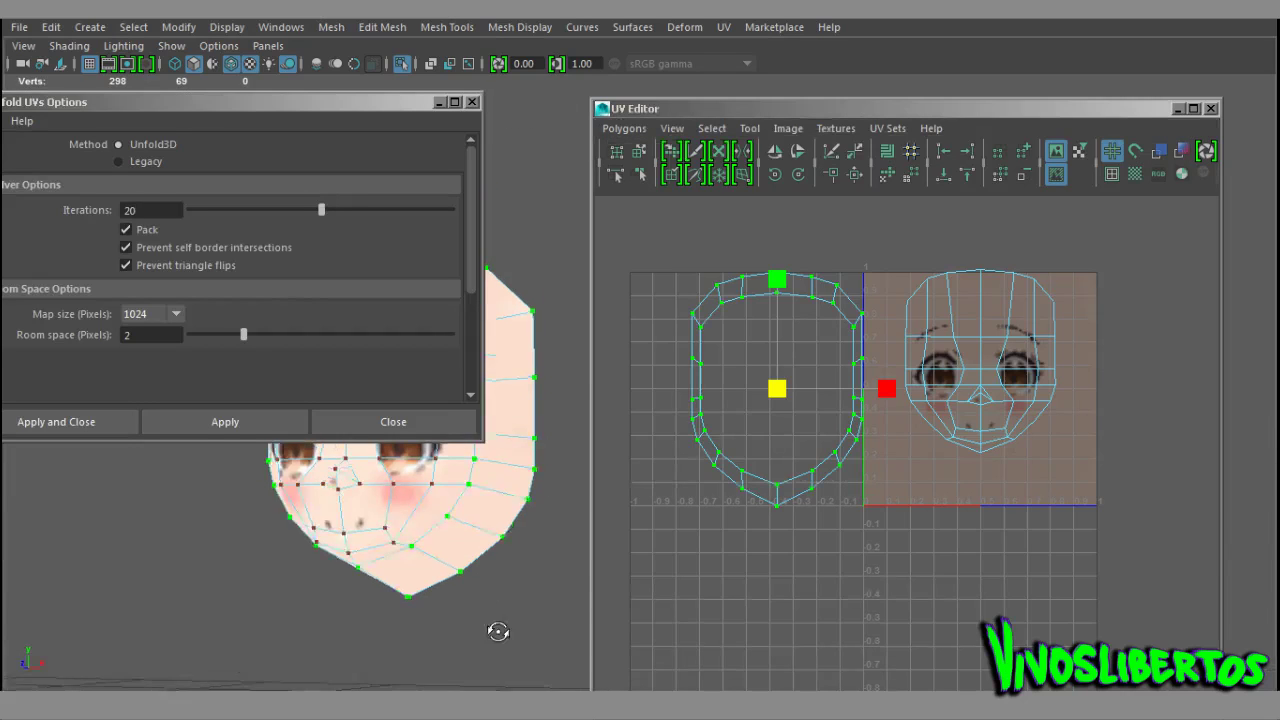
pyautogui.keyDown('alt'); pyautogui.moveTo(493, 553); pyautogui.dragTo(562, 614, button='right'); pyautogui.keyUp('alt')
pyautogui.click(280, 422)
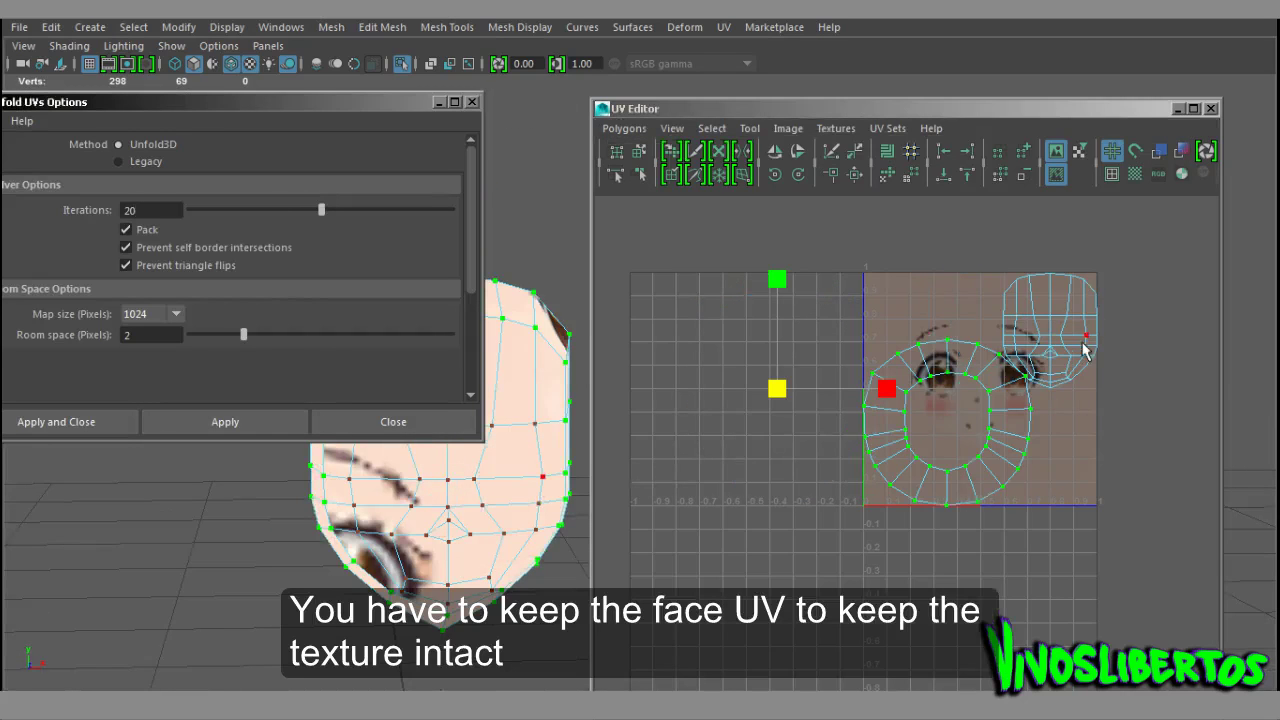
pyautogui.click(393, 421)
pyautogui.hotkey('ctrl', 'z')
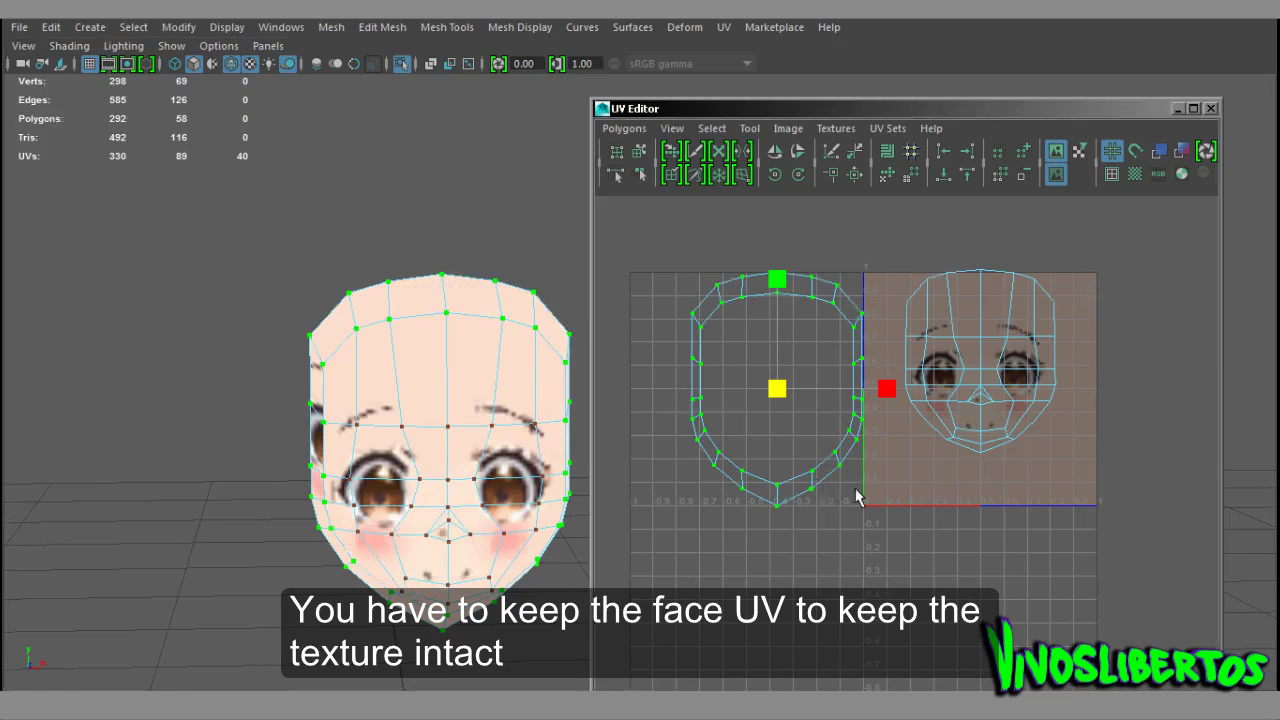
pyautogui.click(877, 487)
pyautogui.keyDown('alt'); pyautogui.moveTo(981, 491); pyautogui.dragTo(1025, 533, button='middle'); pyautogui.keyUp('alt')
# - Cut the side UV shell along its top edge and pull the left half apart
pyautogui.moveTo(797, 286); pyautogui.dragTo(800, 236, button='right')
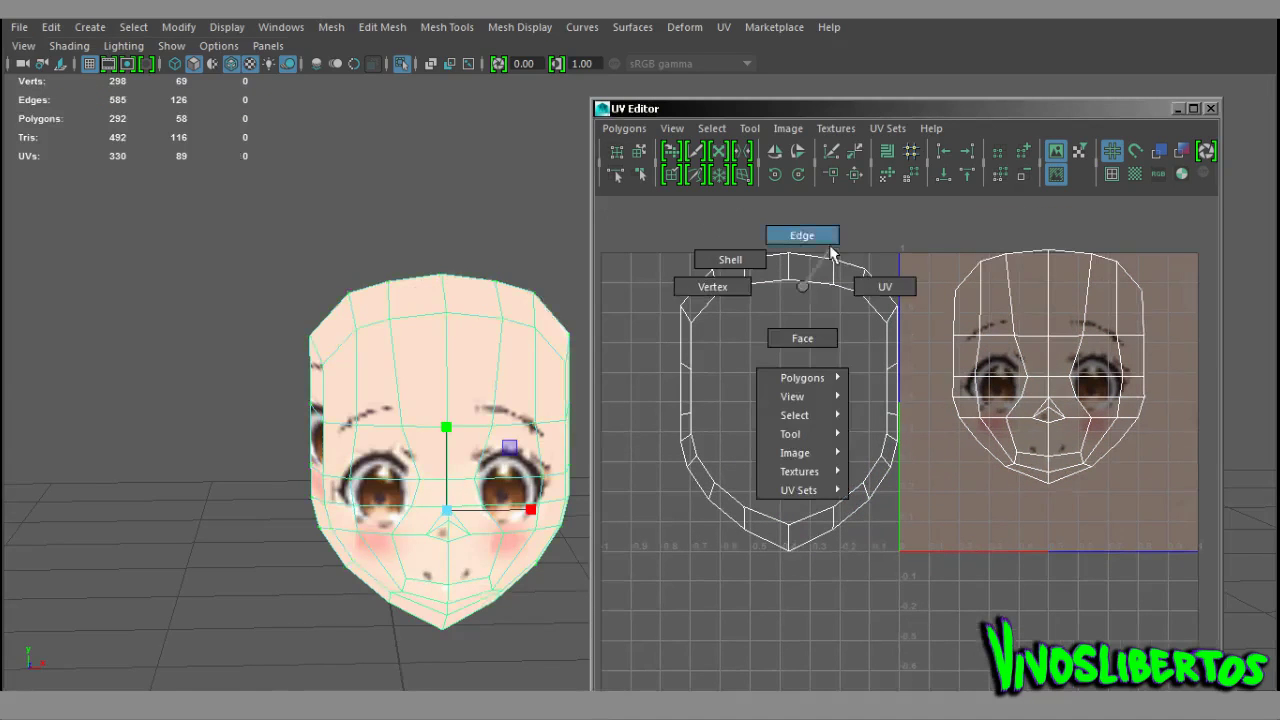
pyautogui.click(788, 268)
pyautogui.click(791, 497)
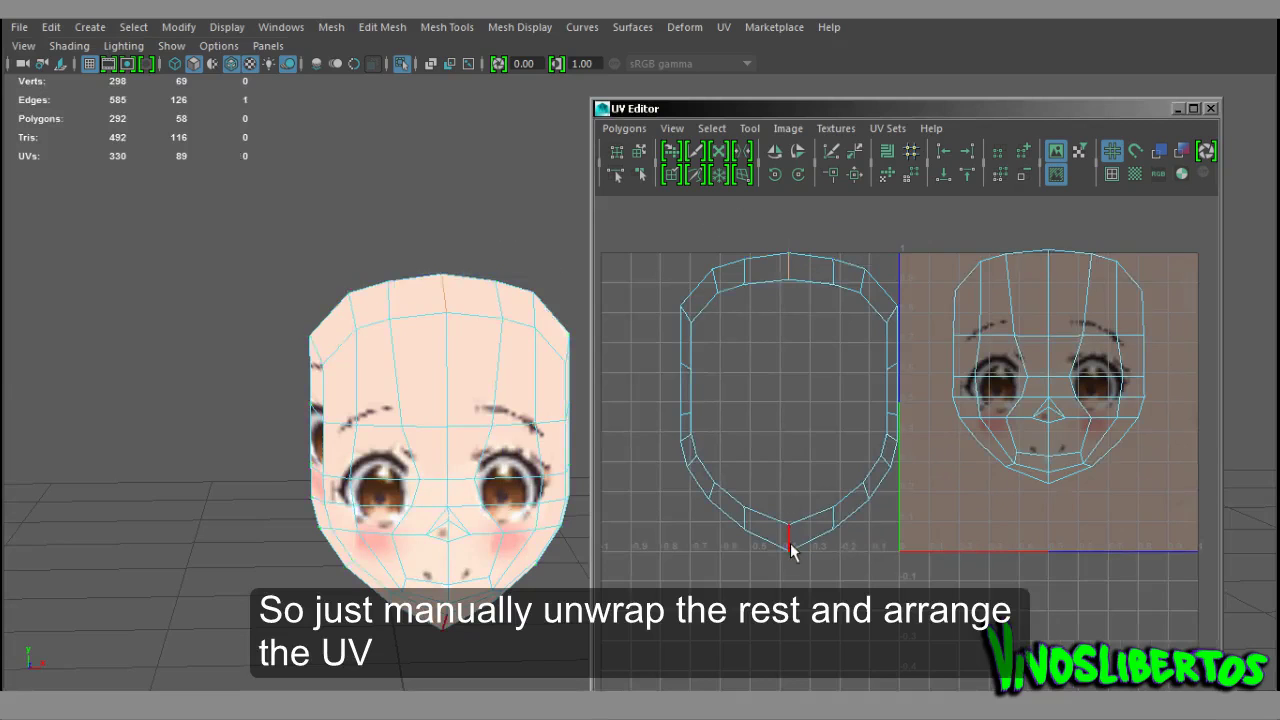
pyautogui.moveTo(814, 271); pyautogui.dragTo(903, 266, button='right')
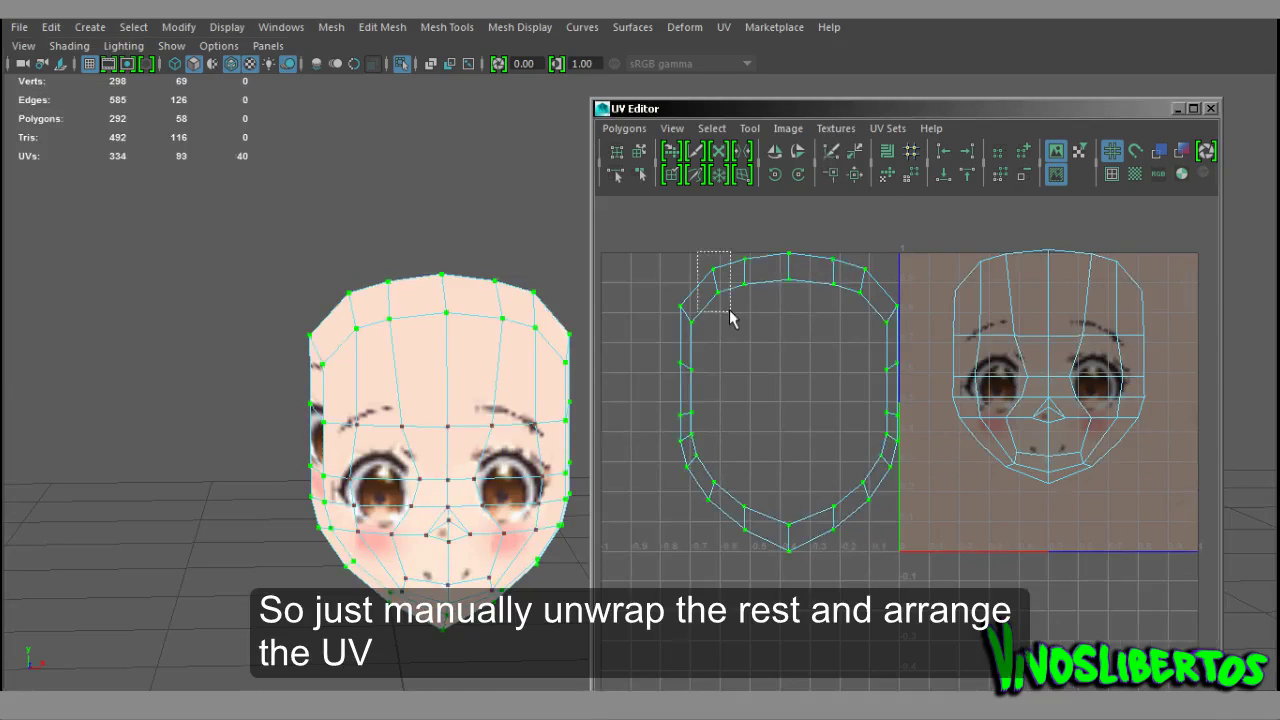
pyautogui.click(734, 300)
pyautogui.keyDown('ctrl'); pyautogui.moveTo(734, 300); pyautogui.dragTo(626, 283, button='right'); pyautogui.keyUp('ctrl')
pyautogui.moveTo(930, 380); pyautogui.dragTo(848, 380)
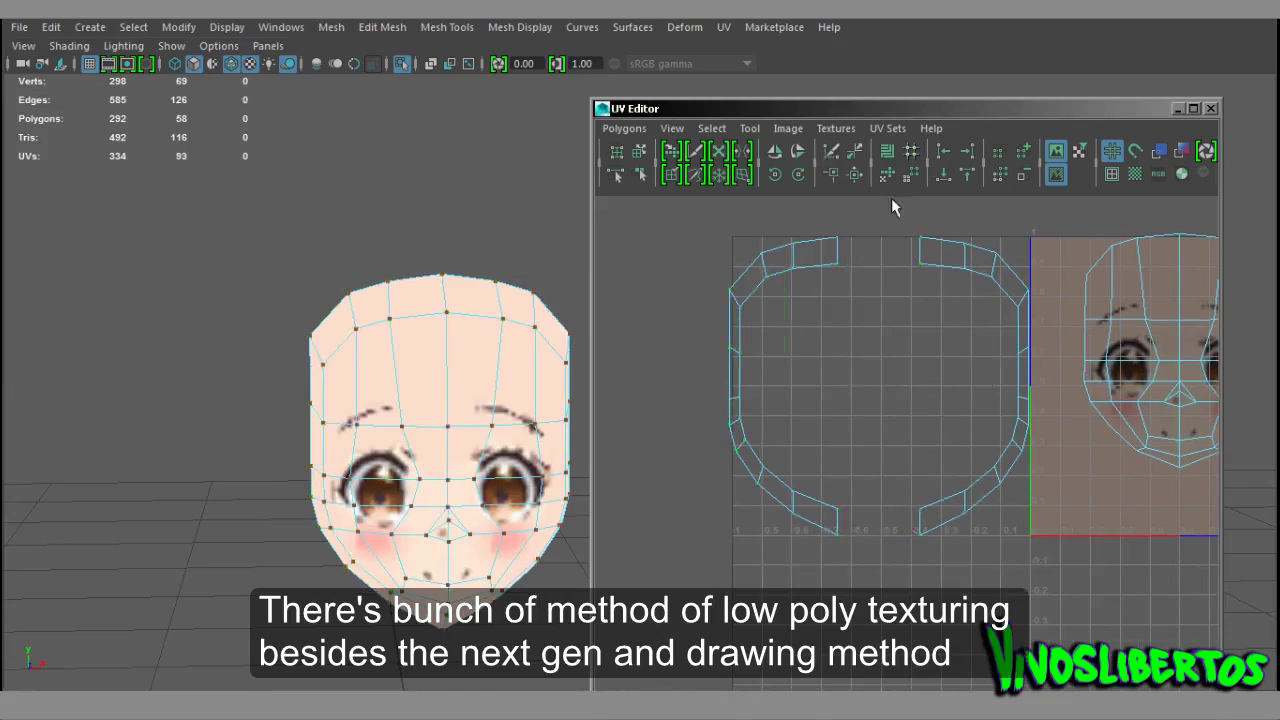
# - Unfold the left and right halves into two straight UV strips
pyautogui.keyDown('shift'); pyautogui.moveTo(700, 503); pyautogui.dragTo(742, 468, button='right'); pyautogui.keyUp('shift')
pyautogui.click(733, 452)
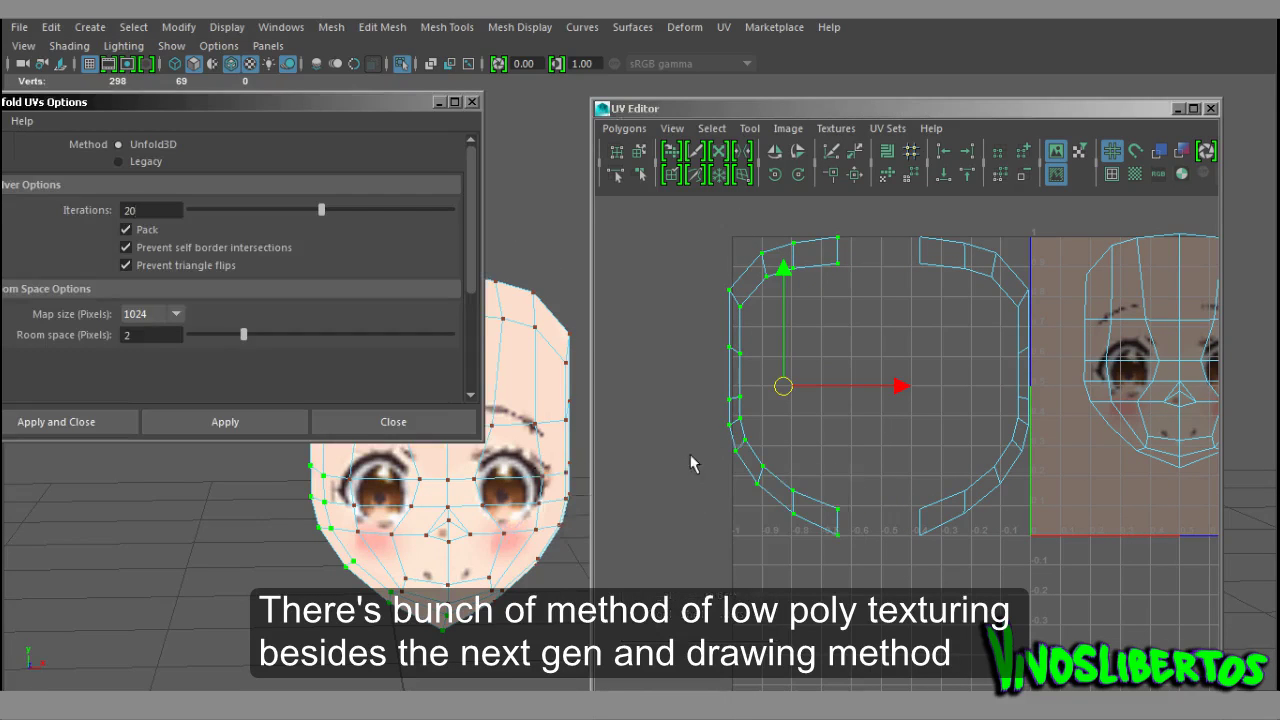
pyautogui.click(473, 102)
pyautogui.keyDown('shift'); pyautogui.moveTo(744, 434); pyautogui.dragTo(751, 409, button='right'); pyautogui.keyUp('shift')
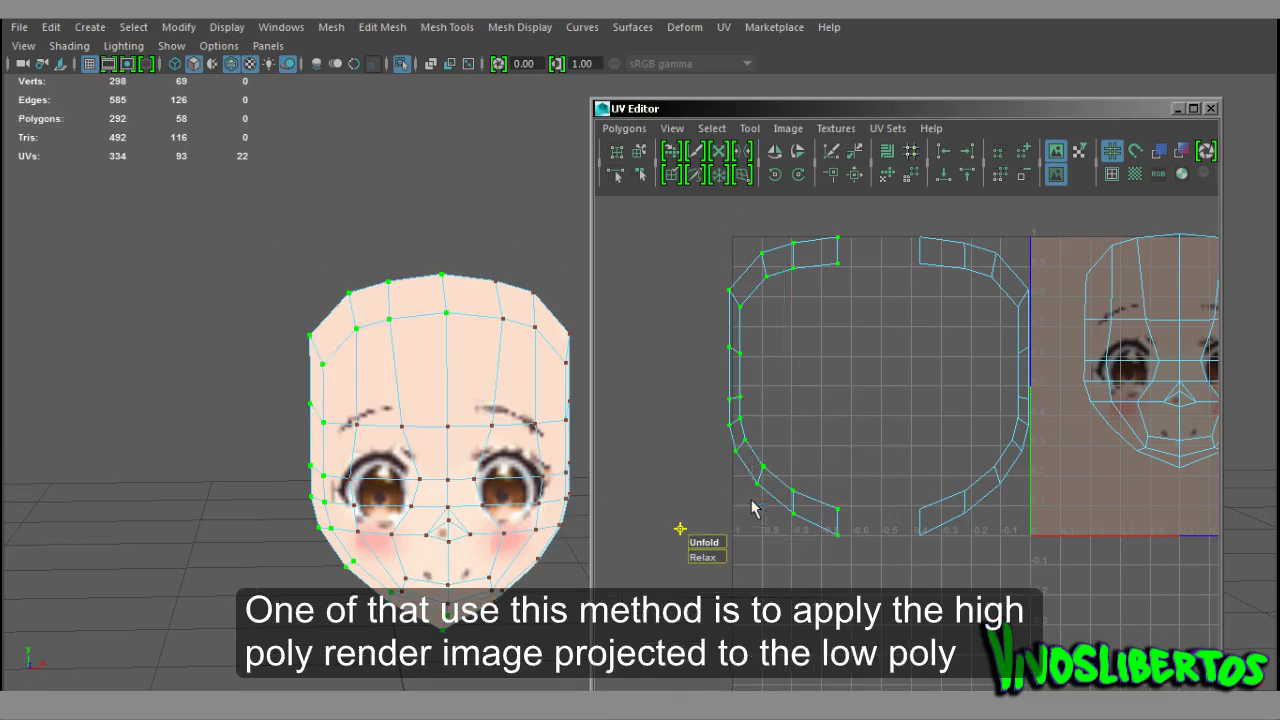
pyautogui.moveTo(704, 556); pyautogui.dragTo(855, 546)
pyautogui.moveTo(977, 308); pyautogui.dragTo(905, 225)
pyautogui.keyDown('shift'); pyautogui.moveTo(960, 277); pyautogui.dragTo(960, 280, button='right'); pyautogui.keyUp('shift')
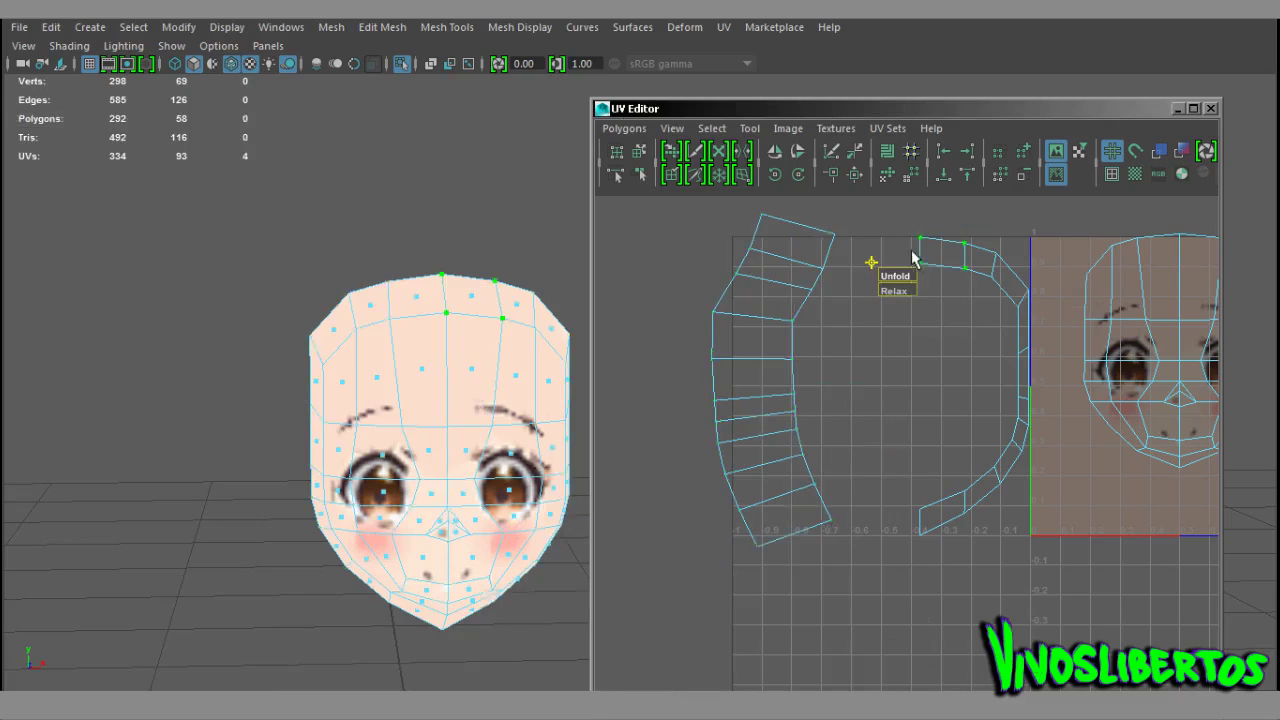
pyautogui.moveTo(934, 327); pyautogui.dragTo(858, 298, button='right')
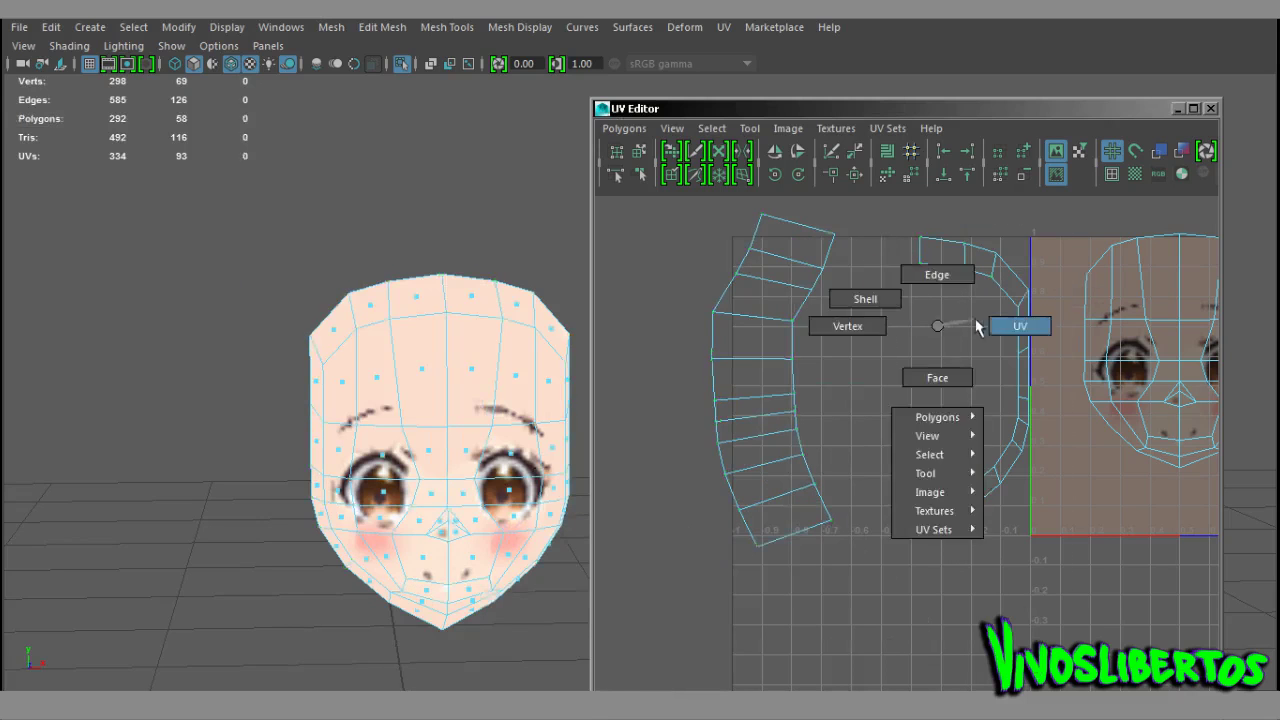
pyautogui.moveTo(1006, 574); pyautogui.dragTo(1037, 555)
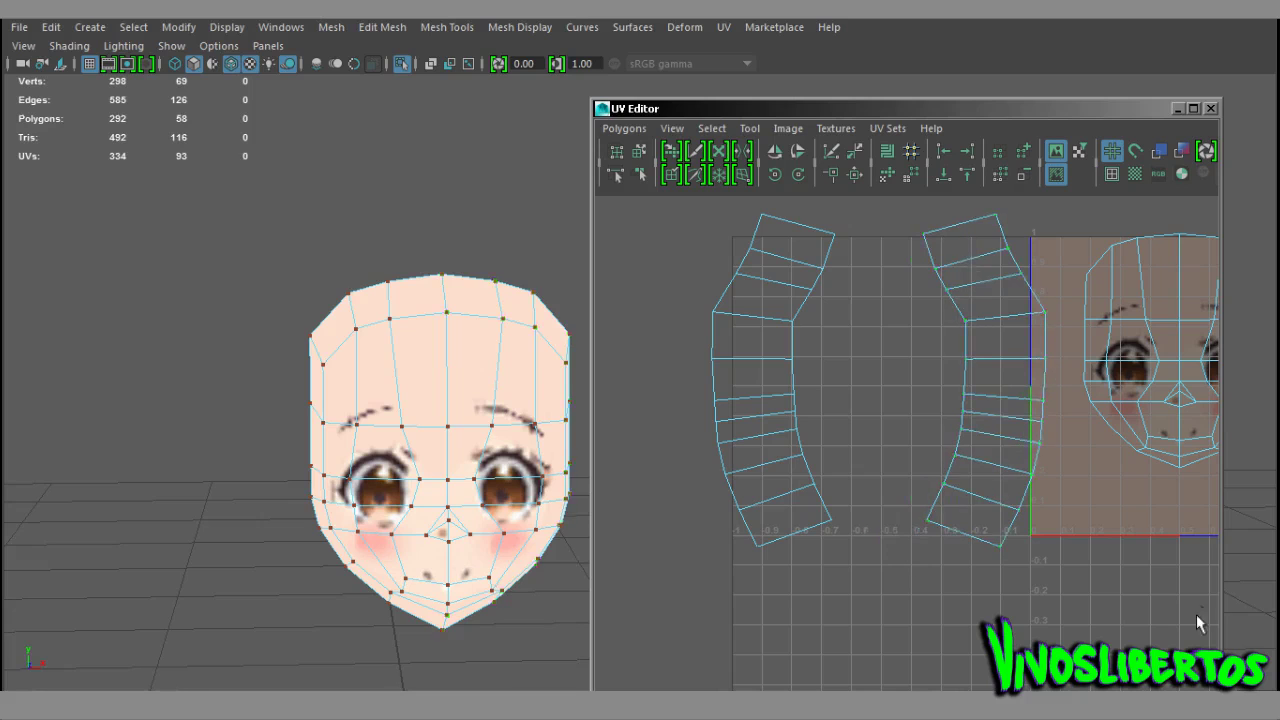
# - Select all UVs of both strips and scale them down
pyautogui.moveTo(858, 349); pyautogui.dragTo(893, 231, button='right')
pyautogui.keyDown('ctrl'); pyautogui.moveTo(840, 300); pyautogui.dragTo(714, 269, button='right'); pyautogui.keyUp('ctrl')
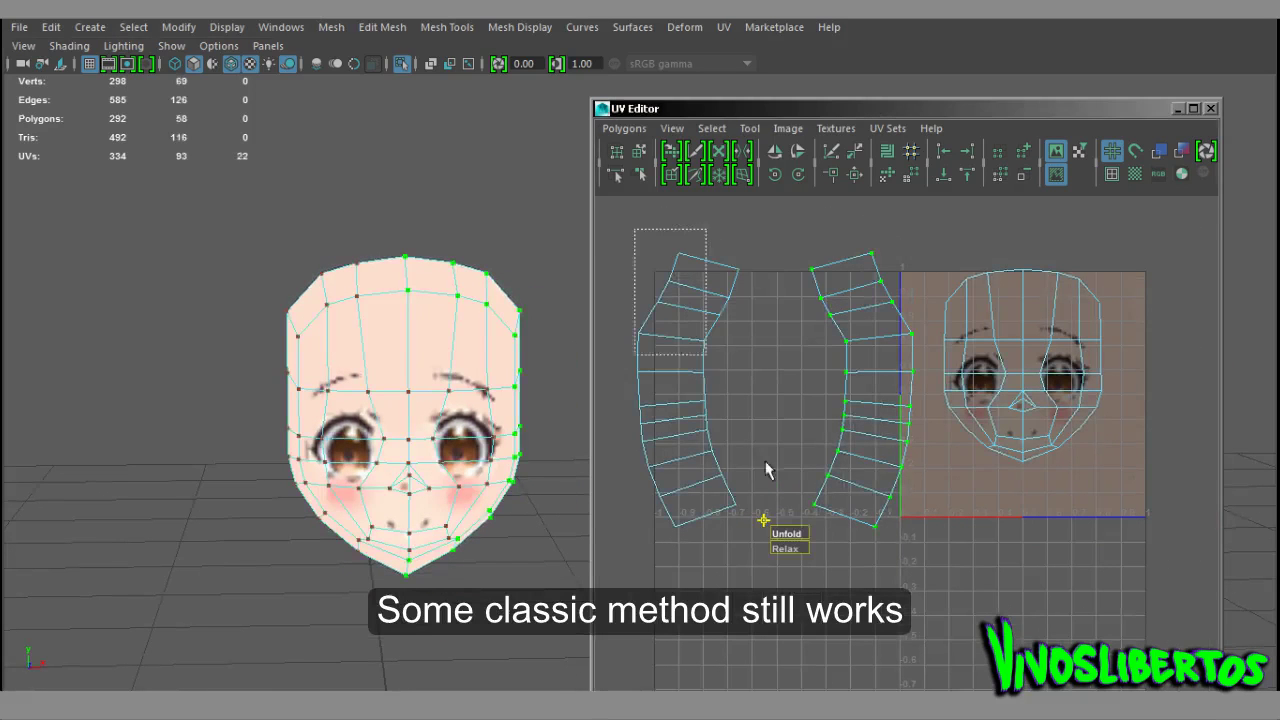
pyautogui.keyDown('ctrl'); pyautogui.moveTo(814, 540); pyautogui.dragTo(690, 420); pyautogui.keyUp('ctrl')
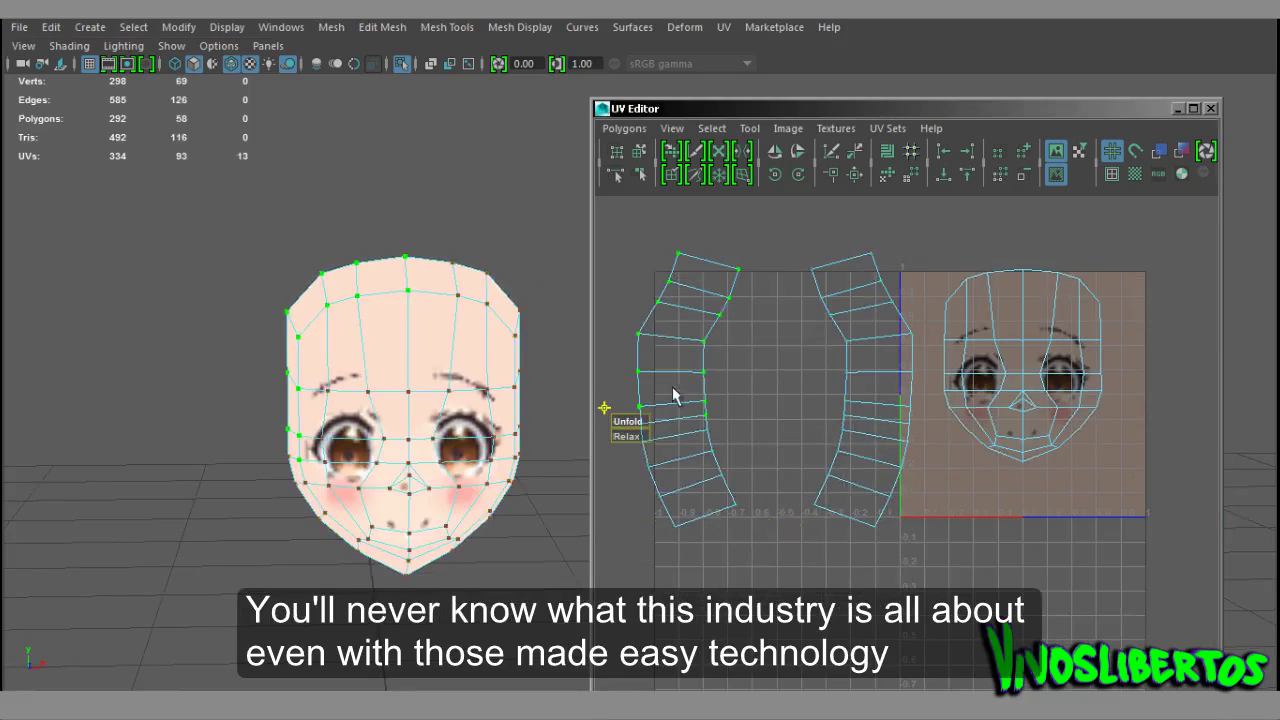
pyautogui.rightClick(760, 320)
pyautogui.keyDown('ctrl'); pyautogui.moveTo(665, 247); pyautogui.dragTo(831, 302); pyautogui.keyUp('ctrl')
pyautogui.keyDown('ctrl'); pyautogui.moveTo(830, 315); pyautogui.dragTo(733, 282, button='right'); pyautogui.keyUp('ctrl')
pyautogui.press('r')
pyautogui.moveTo(794, 394); pyautogui.dragTo(713, 405)
# - Move both strips into the 0–1 square's lower-left skin area beside the face
pyautogui.press('w')
pyautogui.moveTo(771, 300); pyautogui.dragTo(800, 375)
pyautogui.moveTo(879, 471); pyautogui.dragTo(1095, 480)
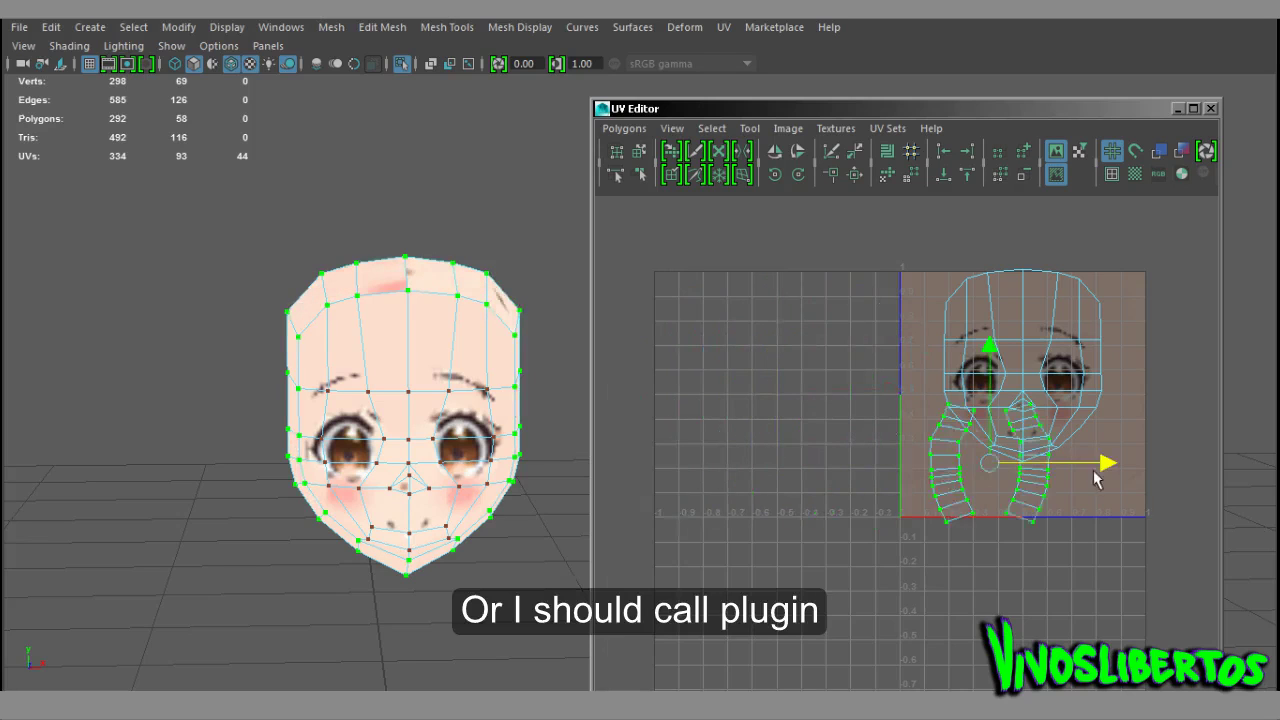
pyautogui.scroll(2, 1095, 480)
pyautogui.moveTo(910, 434); pyautogui.dragTo(860, 437)
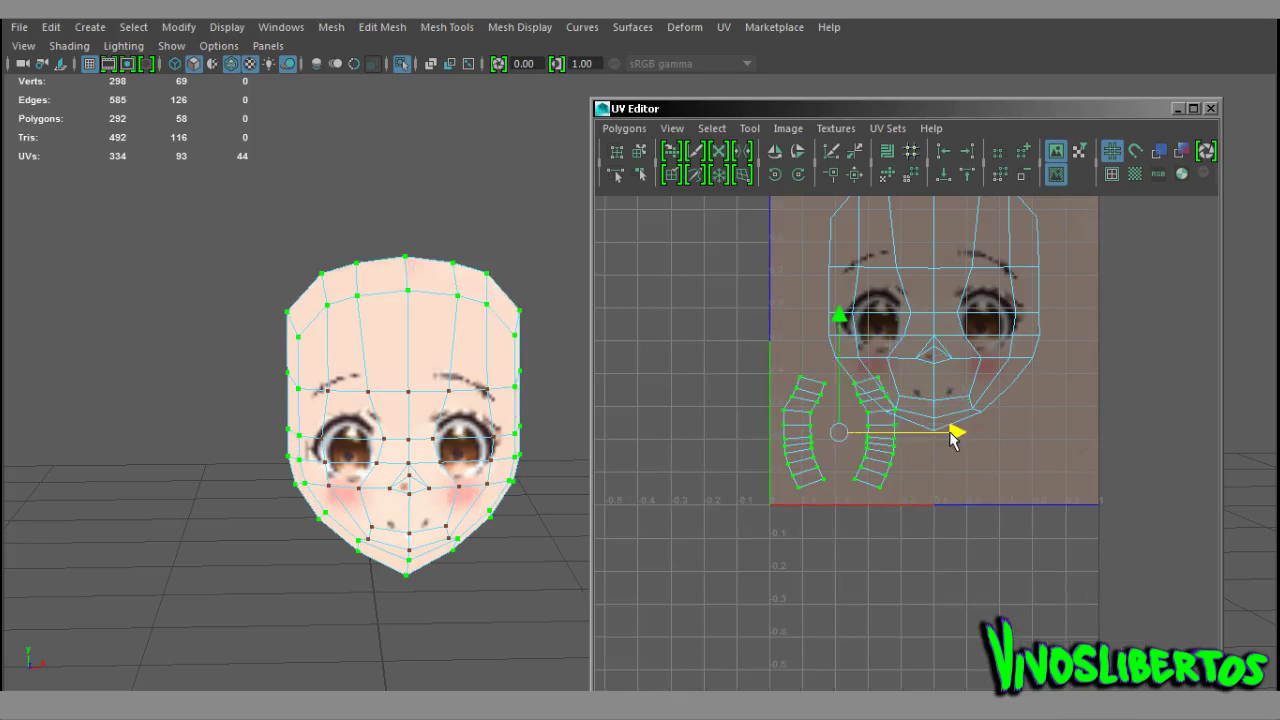
pyautogui.click(838, 320)
pyautogui.moveTo(951, 436); pyautogui.dragTo(951, 456, button='middle')
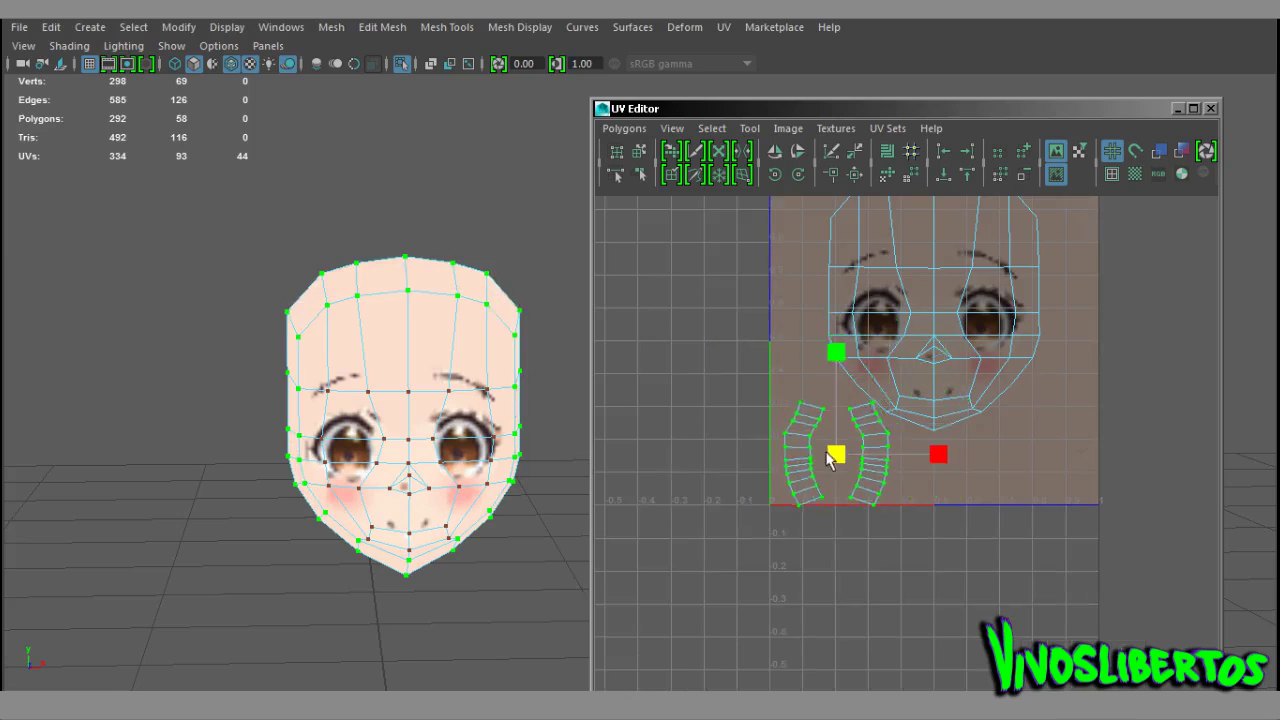
# - Return to object mode and inspect the head's textured sides
pyautogui.click(543, 531)
pyautogui.press('F8')
pyautogui.click(470, 463)
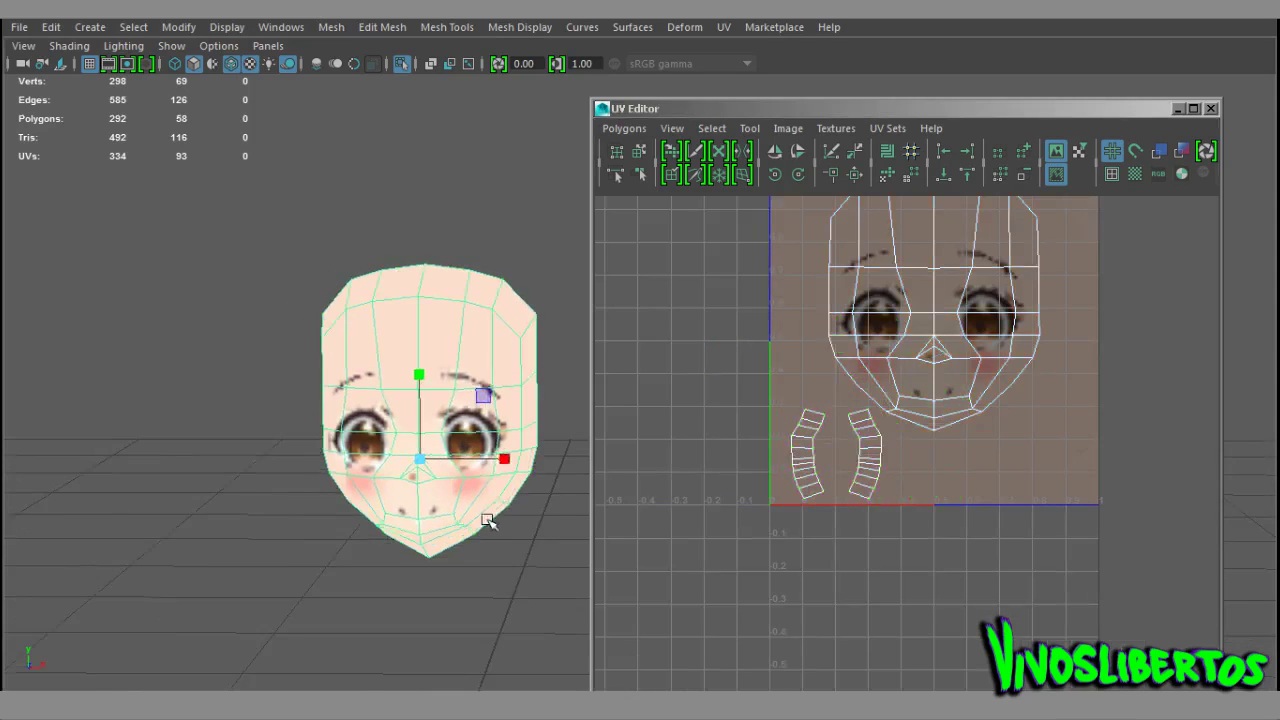
pyautogui.keyDown('alt'); pyautogui.moveTo(500, 569); pyautogui.dragTo(503, 491, button='middle'); pyautogui.keyUp('alt')
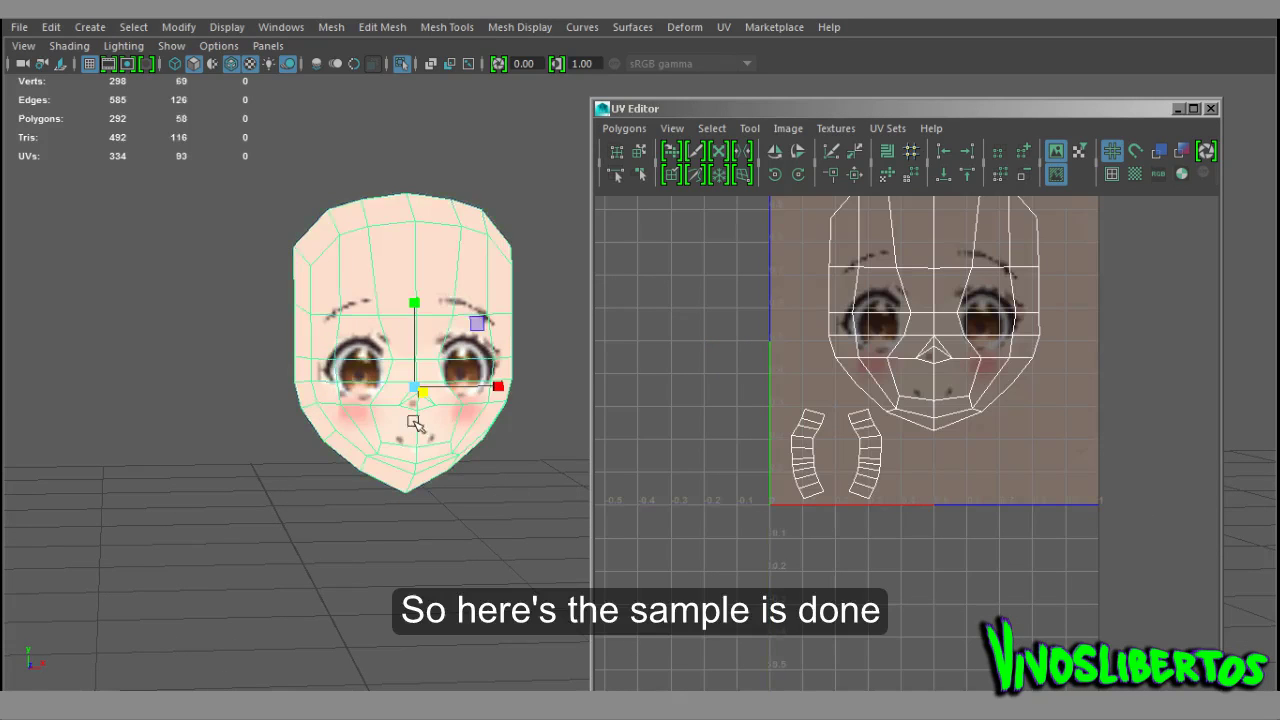
pyautogui.scroll(3, 418, 427)
pyautogui.scroll(3, 466, 374)
pyautogui.scroll(2, 400, 397)
pyautogui.press('F9')
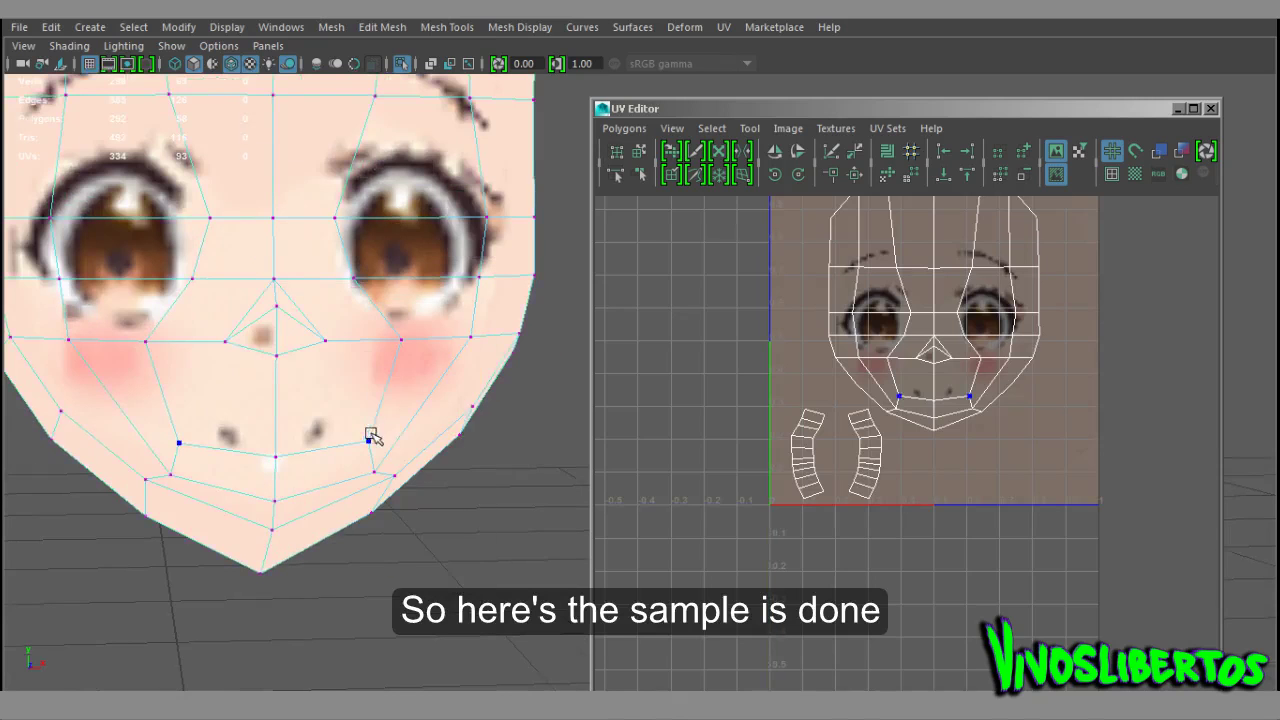
# - In Photoshop, hide Layer 0 copy to view the girl image, then show it again
pyautogui.click(620, 712)
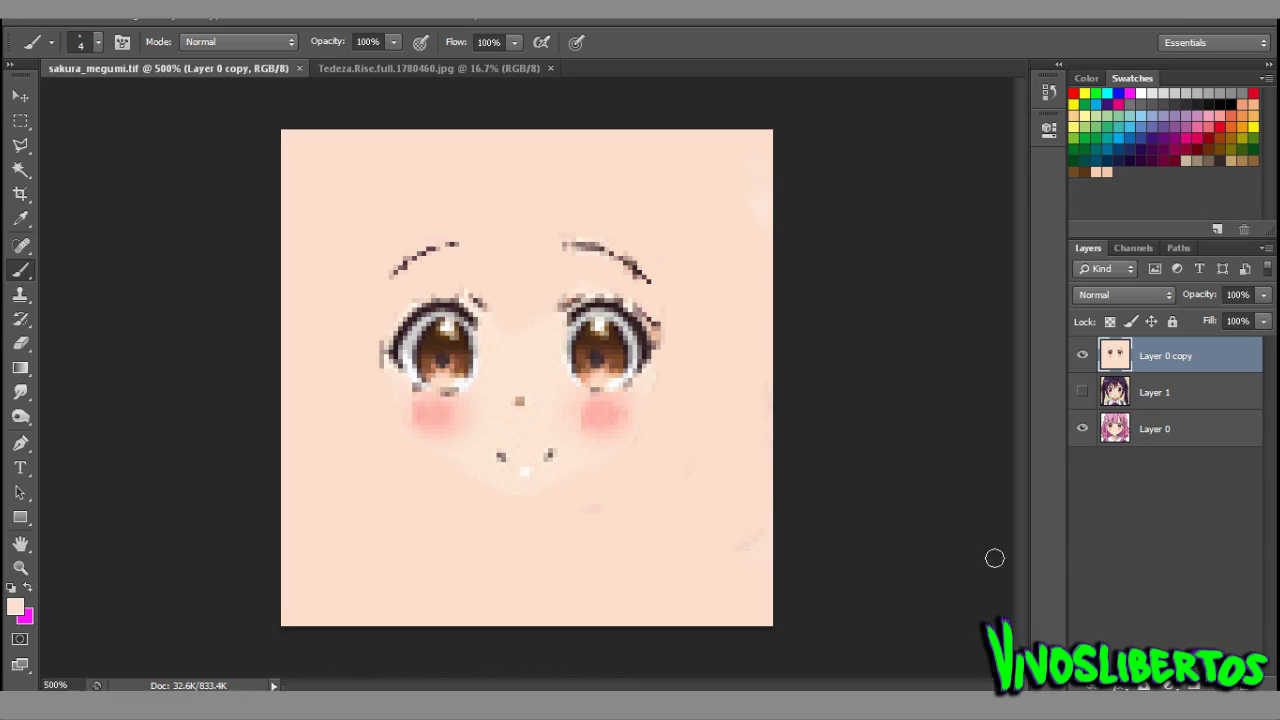
pyautogui.click(1082, 355)
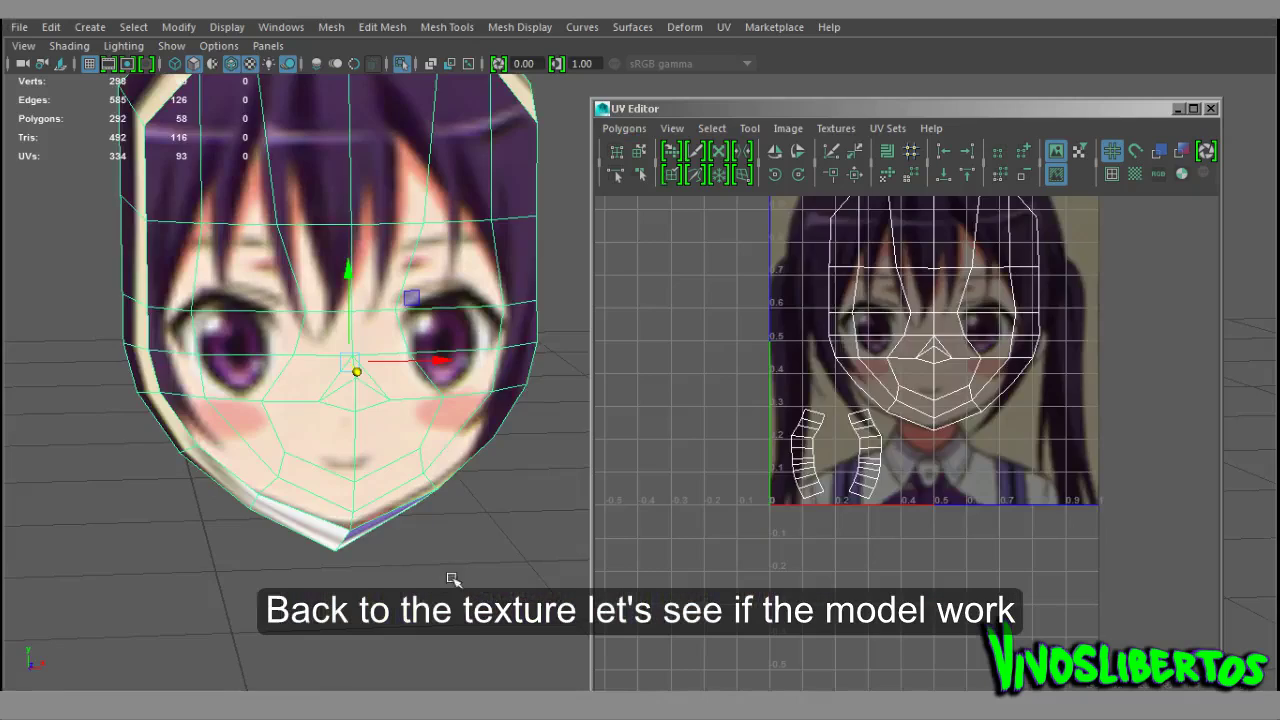
pyautogui.keyDown('alt'); pyautogui.moveTo(430, 330); pyautogui.dragTo(526, 494); pyautogui.keyUp('alt')
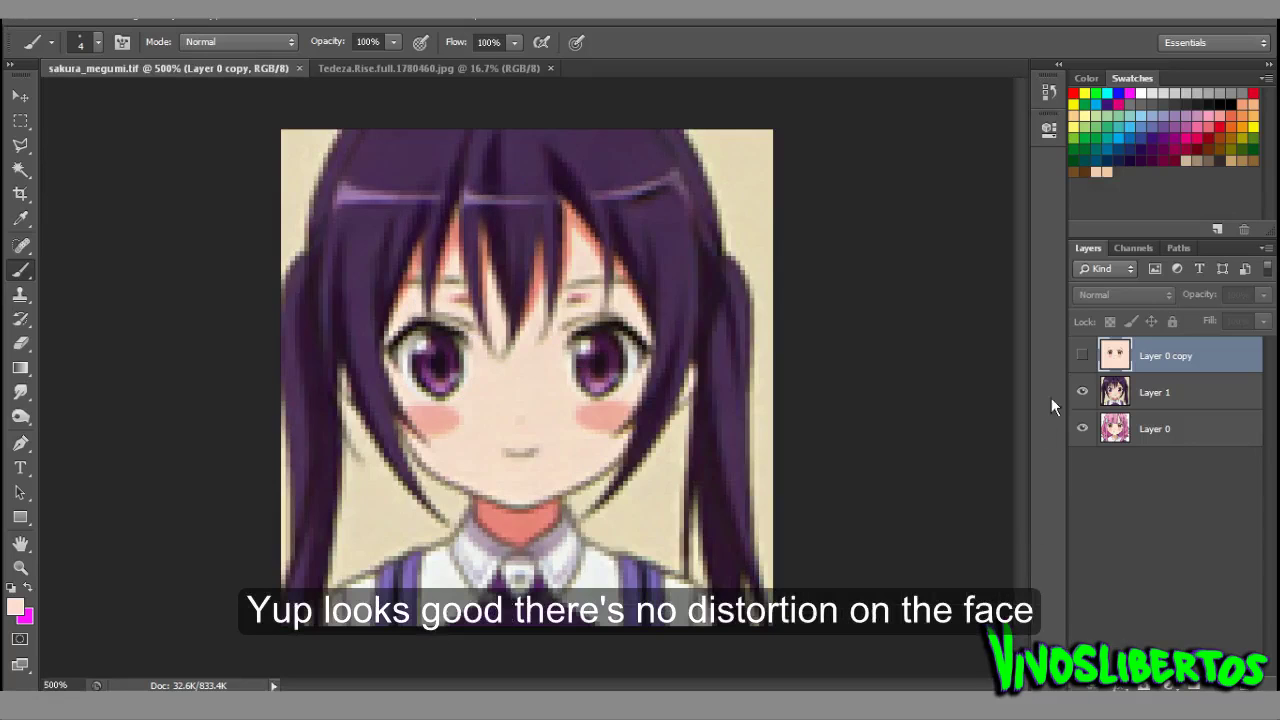
pyautogui.click(1082, 356)
# - Back in Maya, close the UV Editor and frame the isolated textured head
pyautogui.hotkey('alt', 'Tab')
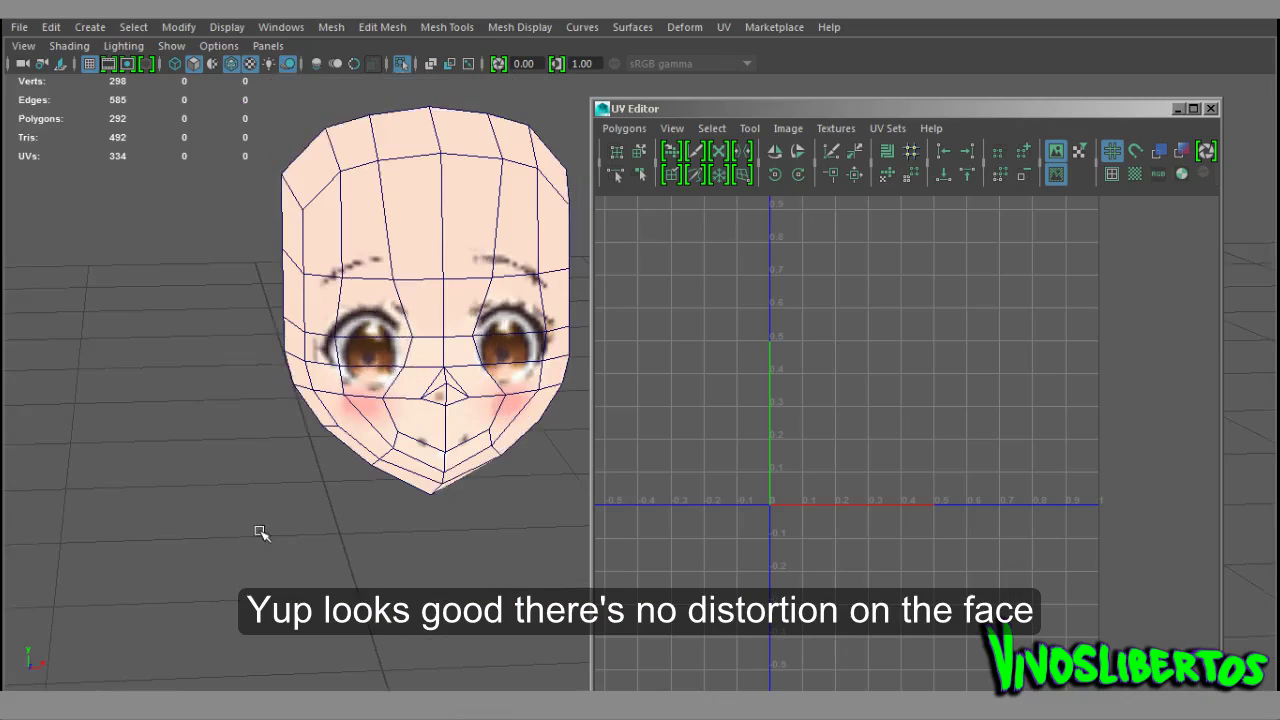
pyautogui.click(1210, 108)
pyautogui.press('f')
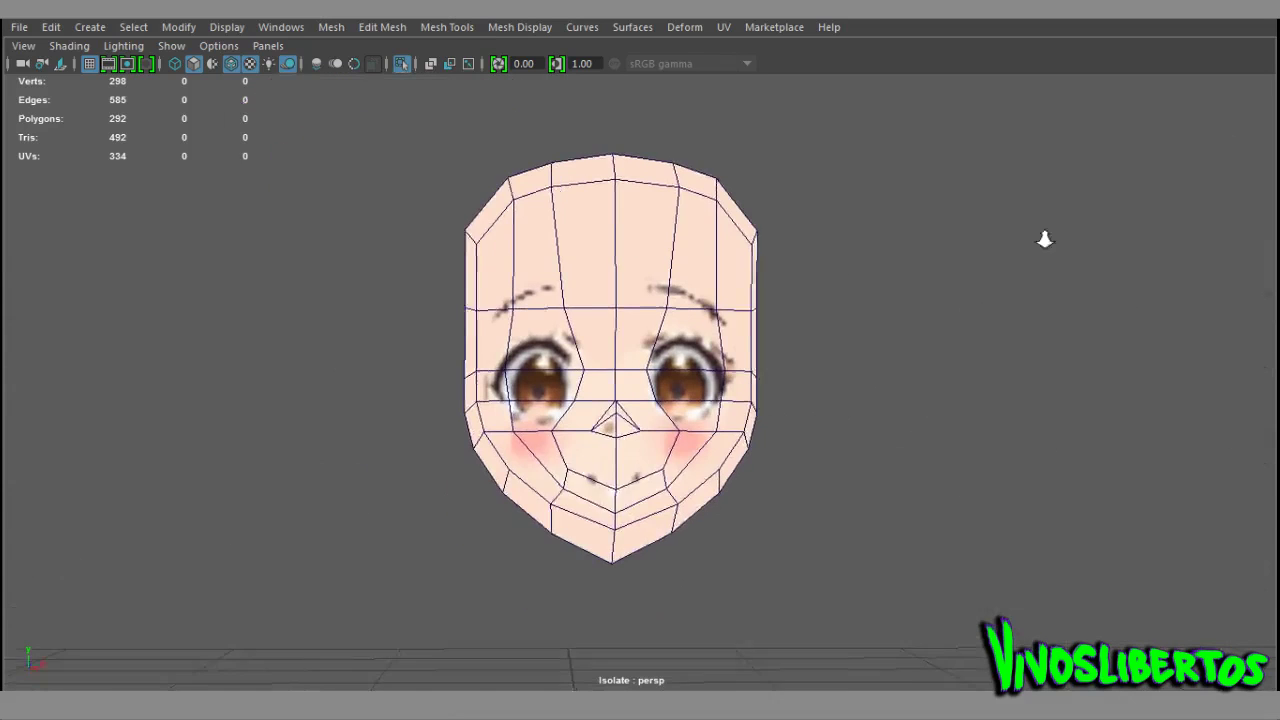